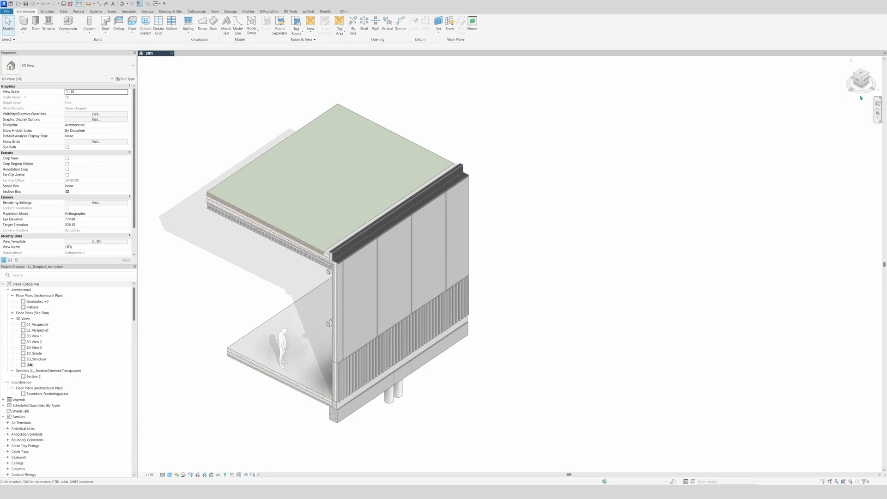
Examine the building model from both sides and inspect the properties of a concrete facade panel
shift+middle_drag(843, 109, 412, 98)
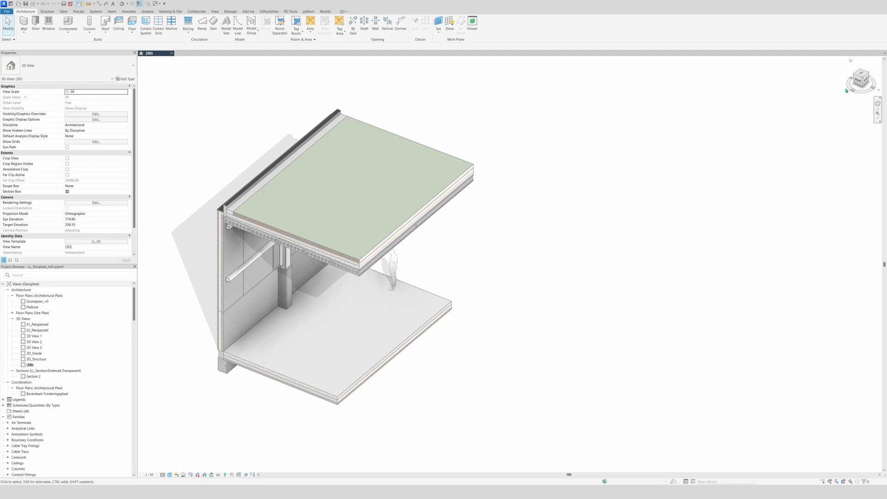
drag(849, 91, 836, 110)
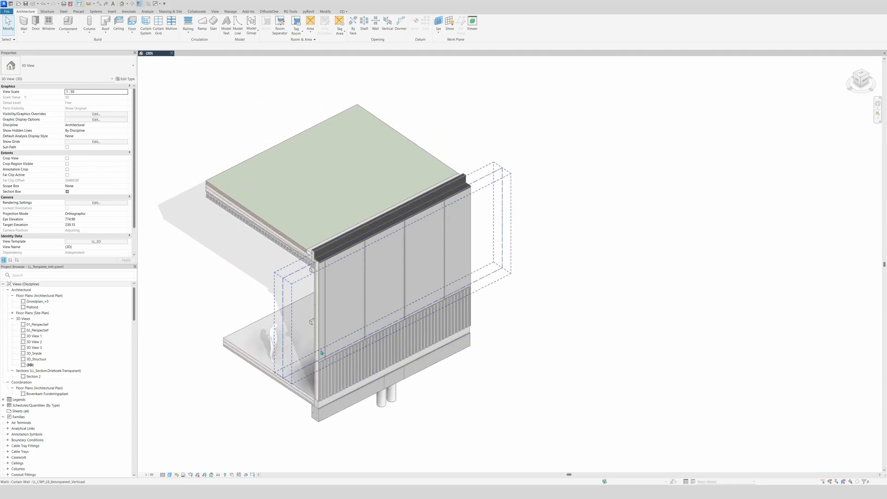
click(352, 283)
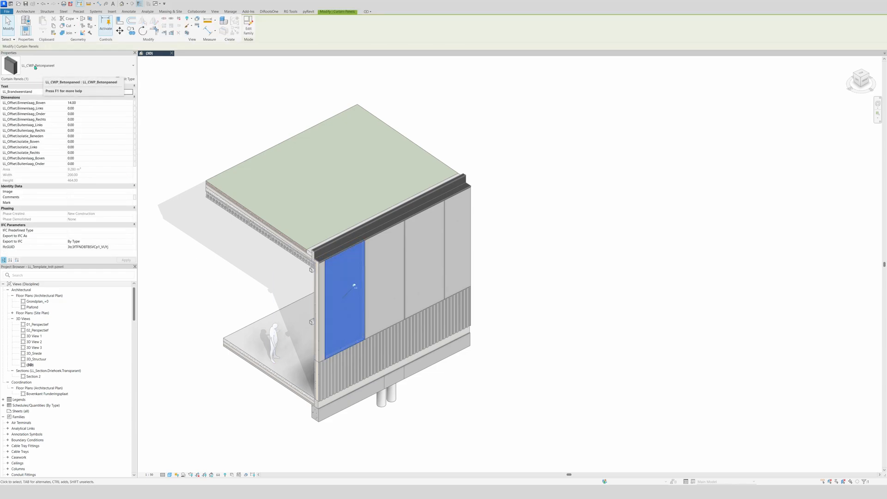
click(541, 347)
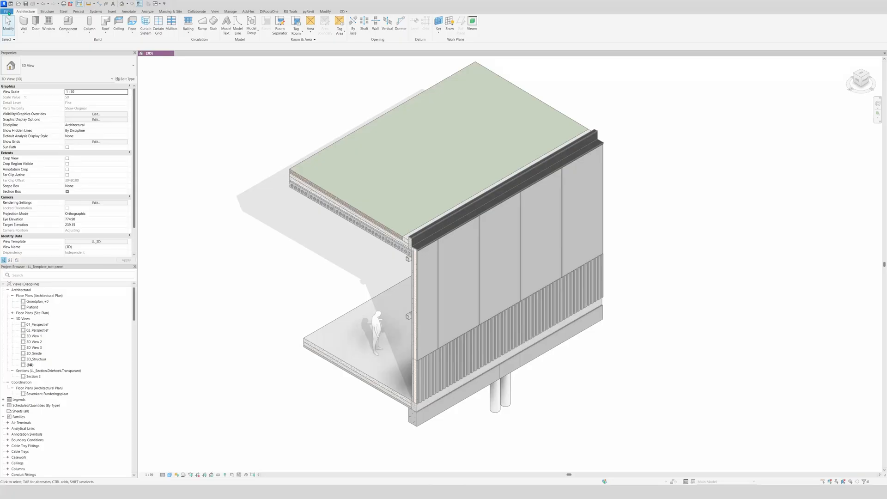
Create a new family from the Metric Curtain Wall Panel template
click(8, 12)
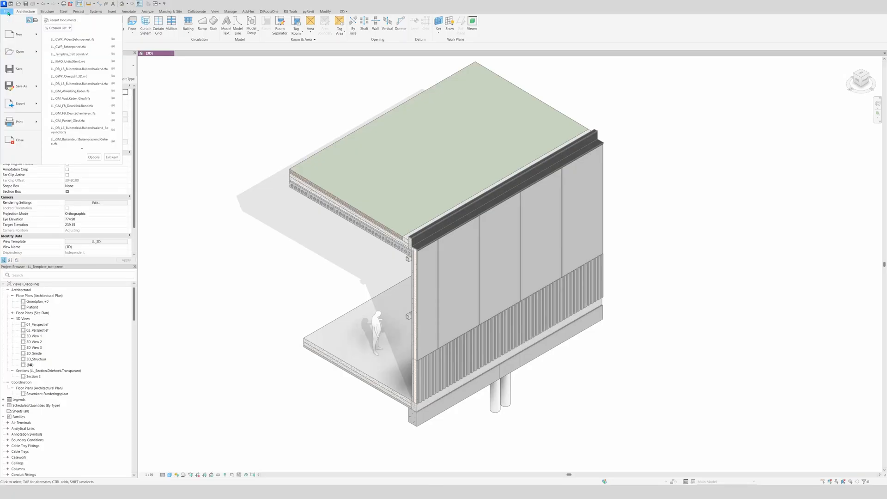
mouse_move(39, 42)
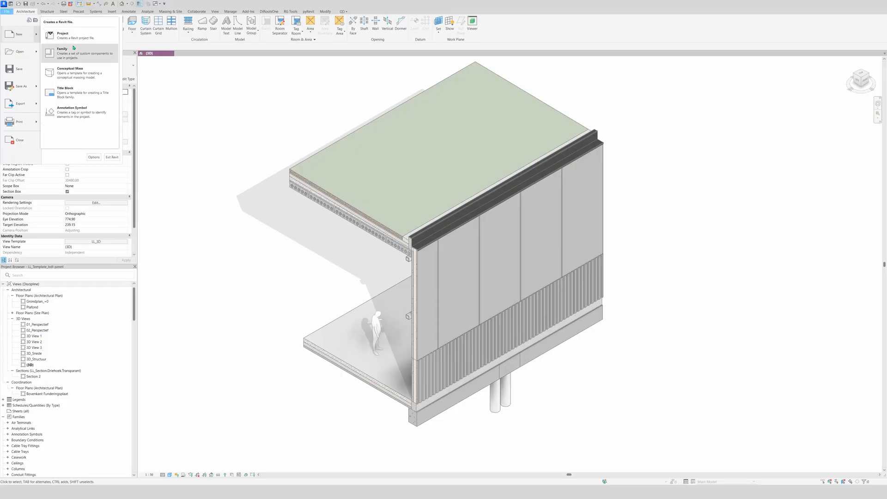
click(77, 55)
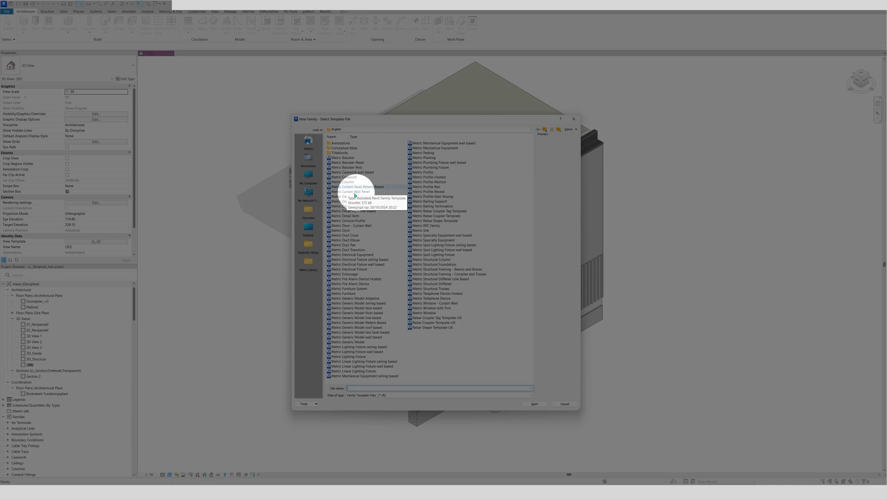
click(351, 192)
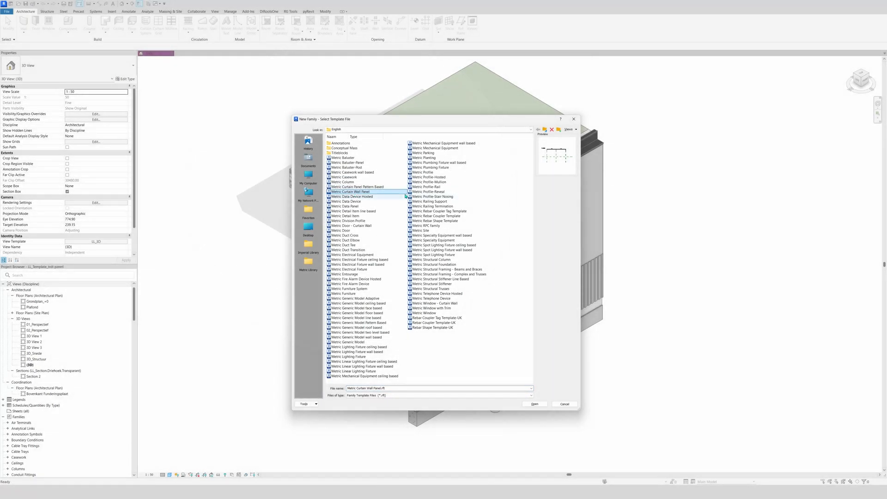
click(534, 404)
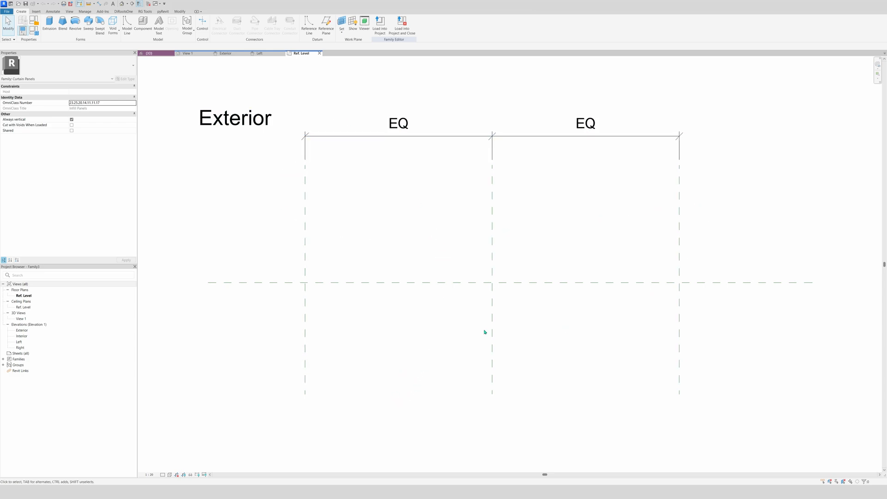
Compare the reference planes and dimensions in the Ref. Level plans of the blank family and LL_CWP_Video.Betonpaneel
scroll(377, 397, down, 1)
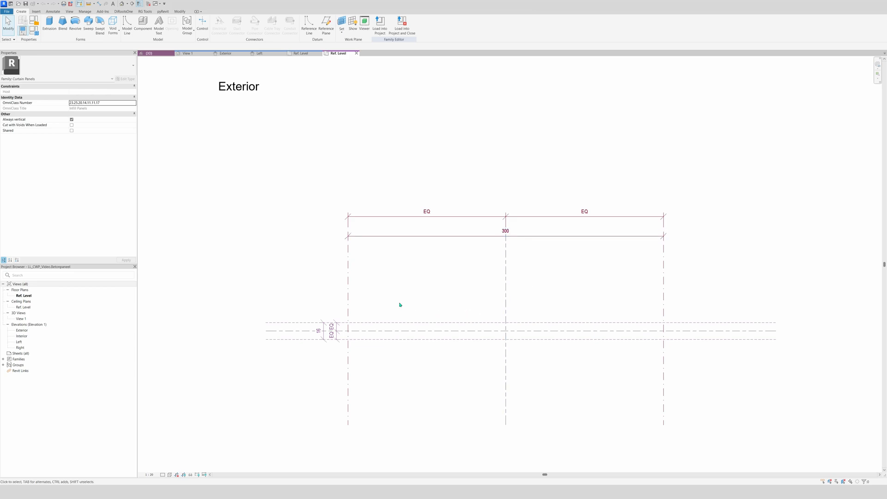
scroll(200, 227, down, 1)
scroll(483, 301, up, 2)
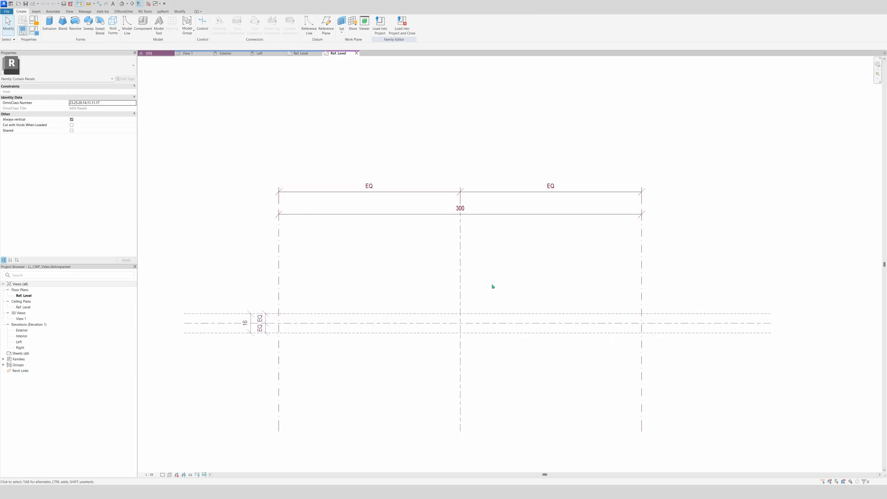
scroll(492, 286, down, 1)
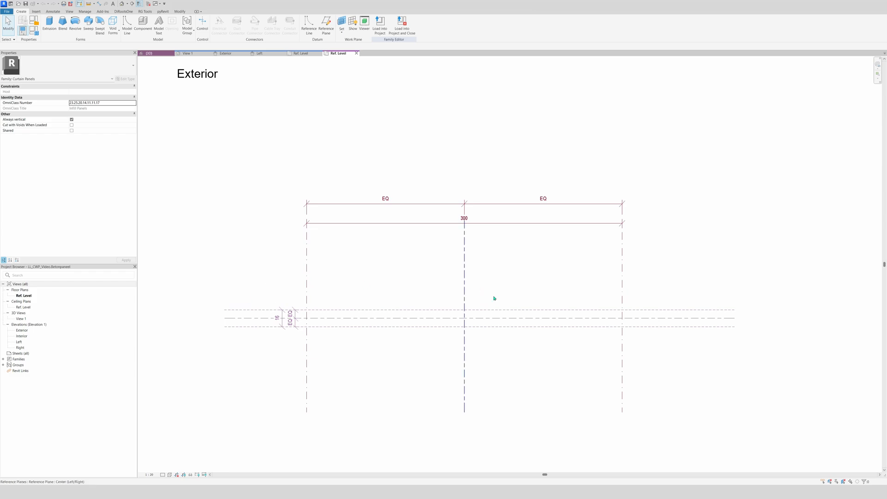
click(302, 54)
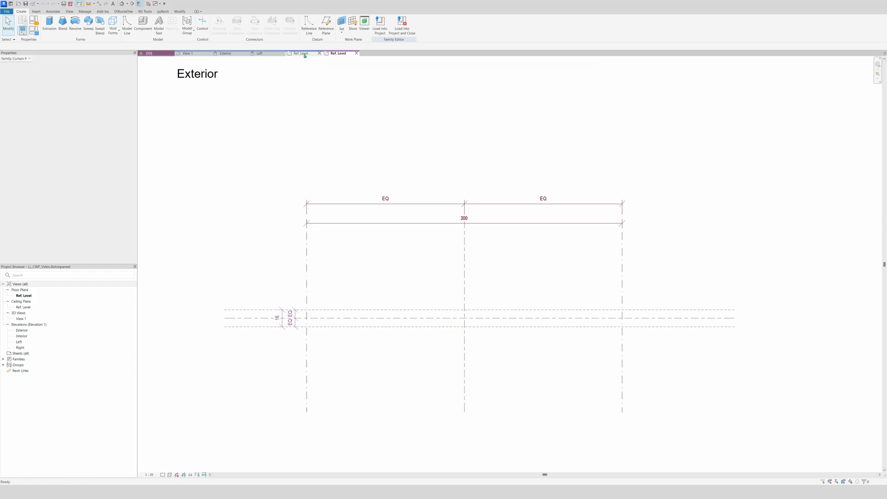
click(340, 53)
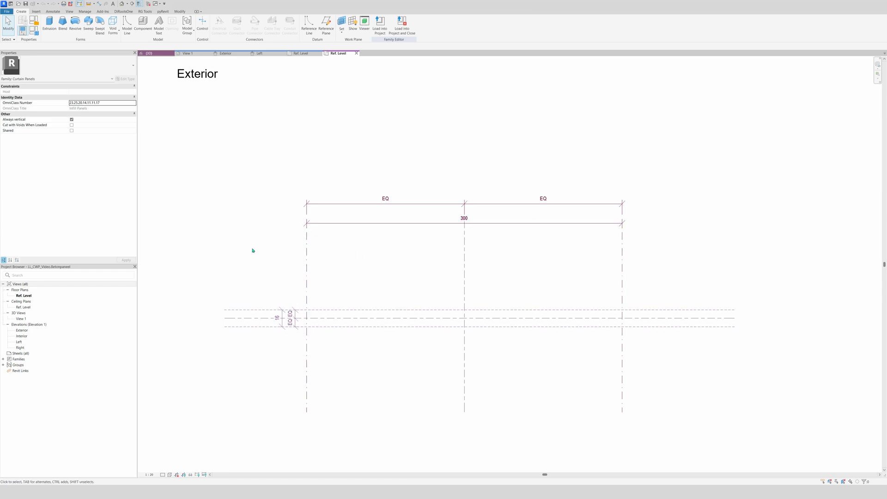
Close the blank family's views, keeping the project's 3D view and the Betonpaneel family's Ref. Level plan open
click(209, 53)
click(209, 54)
click(209, 53)
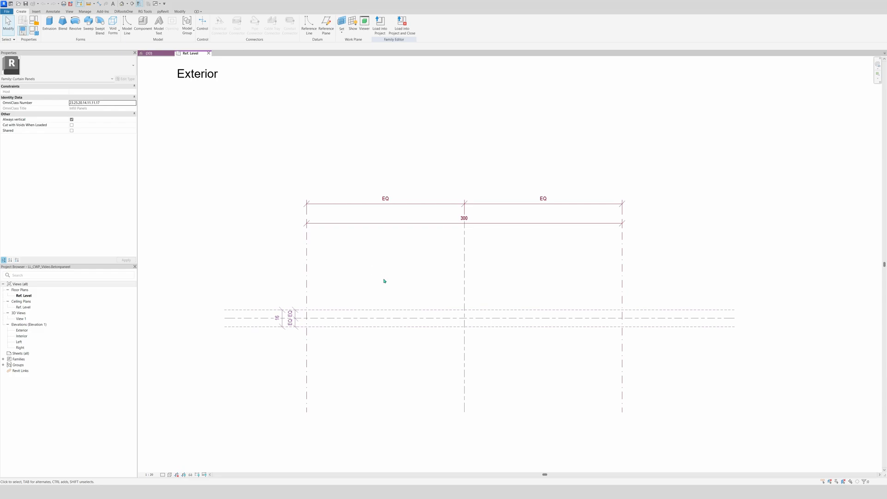
Examine the facade panels up close in the project's 3D view and return to the family's Ref. Level plan
click(155, 54)
scroll(418, 285, up, 3)
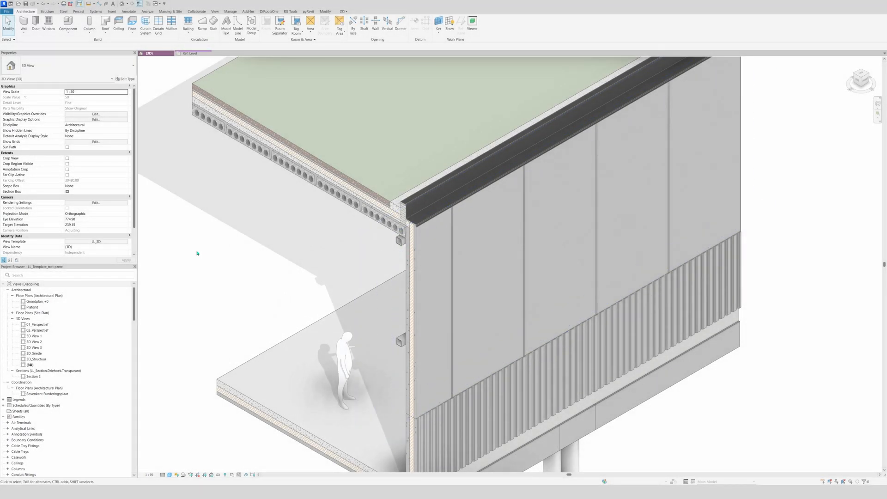
click(189, 53)
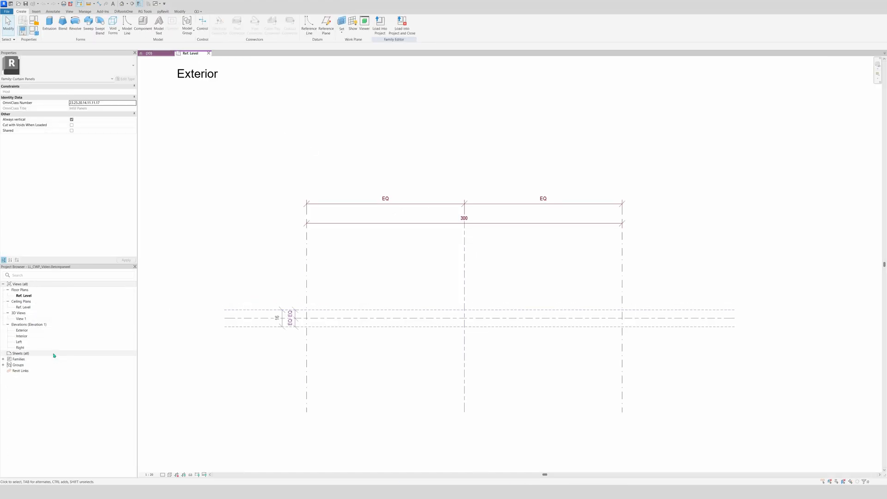
Open the family's Exterior and Left elevations and return to the Ref. Level plan
double_click(21, 330)
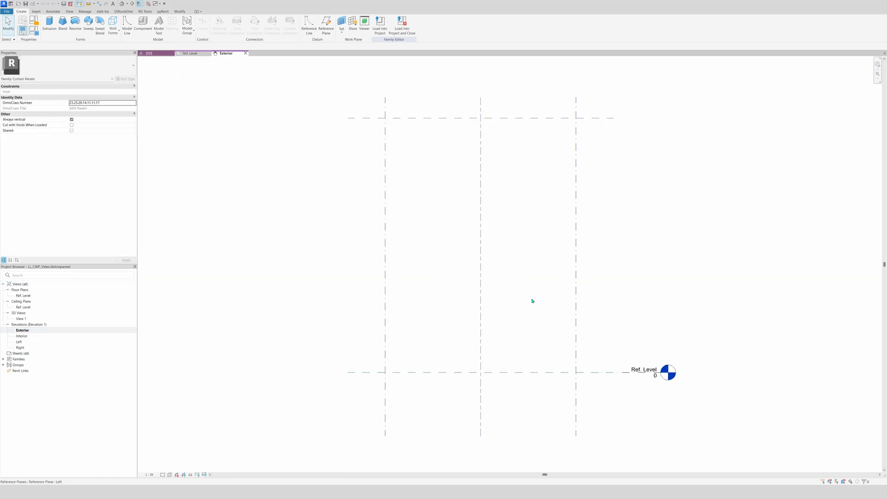
click(192, 54)
double_click(60, 343)
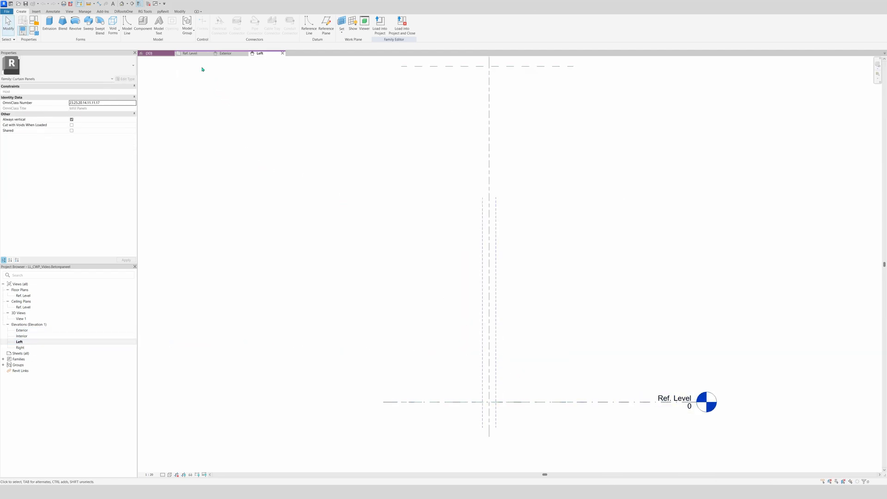
click(189, 54)
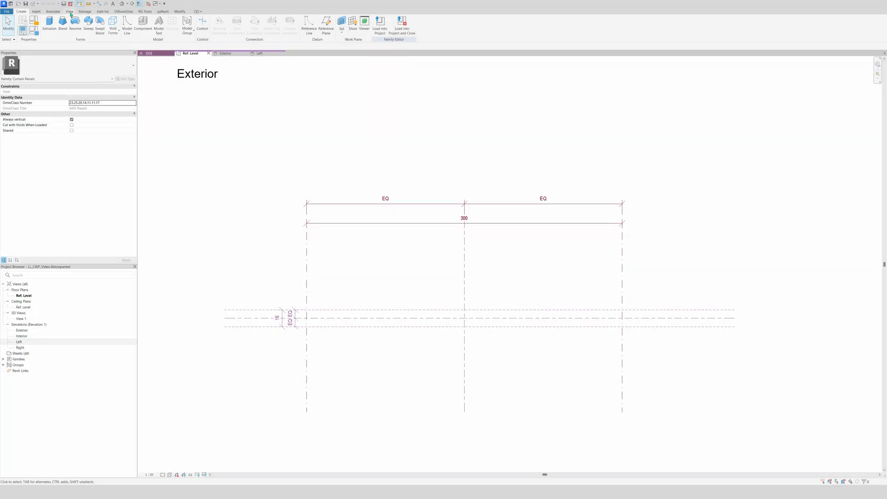
Tile the open views and regroup them into two panes: project 3D with Ref. Level, and Left with Exterior
click(70, 12)
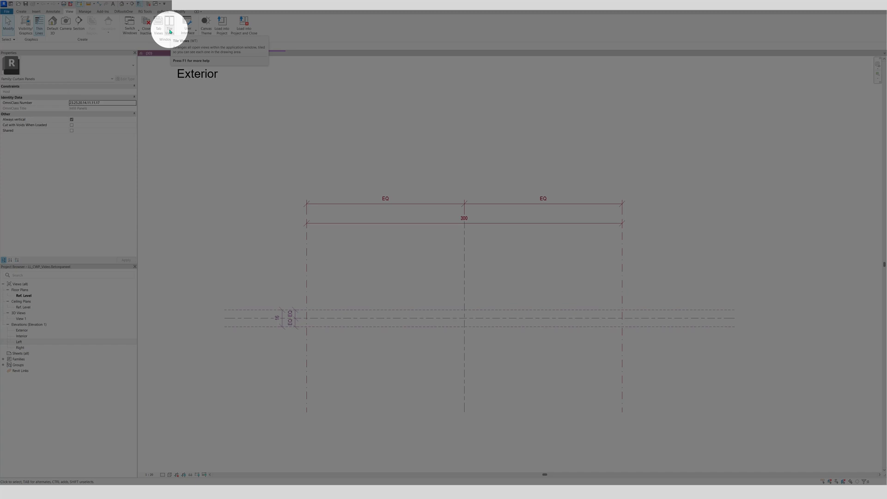
click(169, 30)
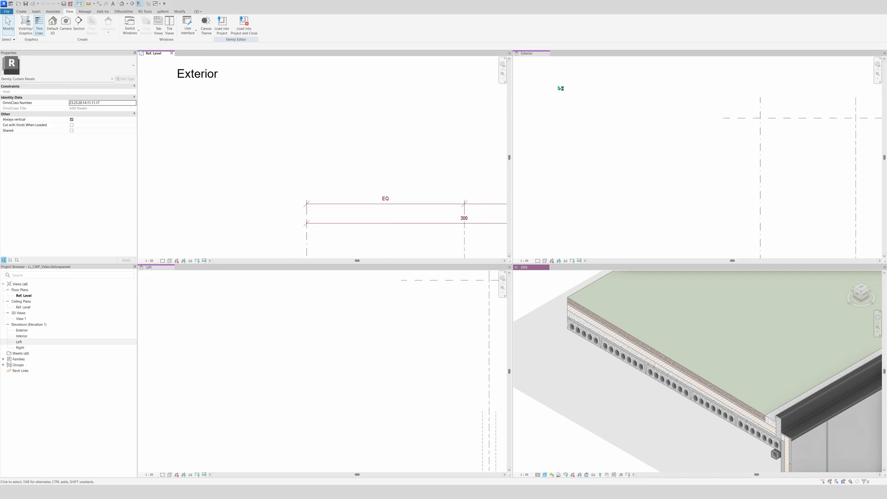
drag(155, 271, 579, 57)
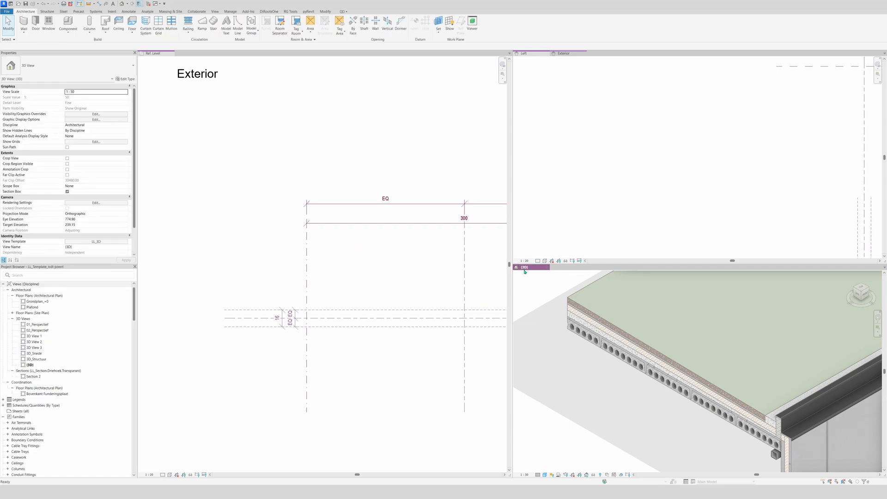
drag(525, 267, 153, 59)
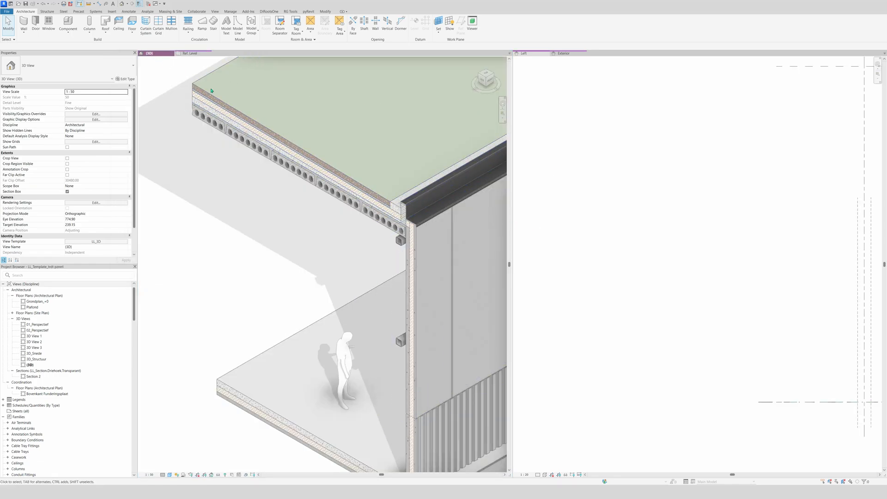
click(189, 53)
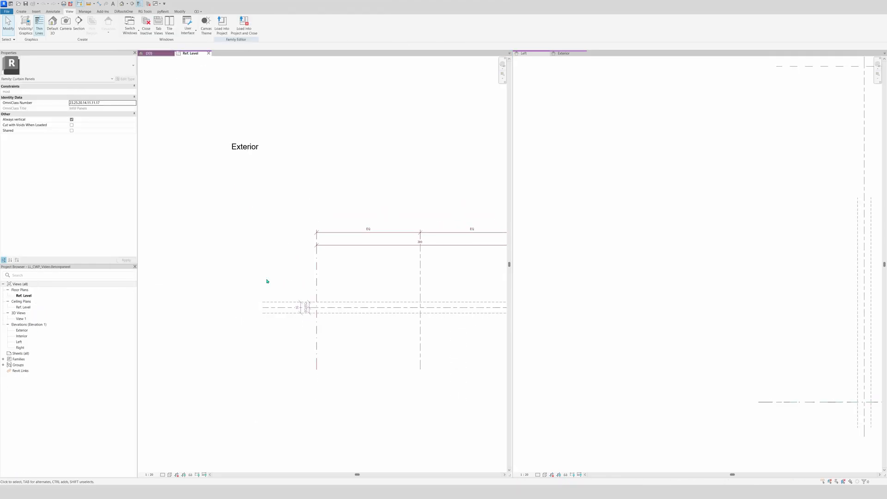
Open the family's default 3D view alongside the elevations and widen the pane holding the Ref. Level plan
scroll(493, 319, down, 3)
scroll(432, 316, up, 3)
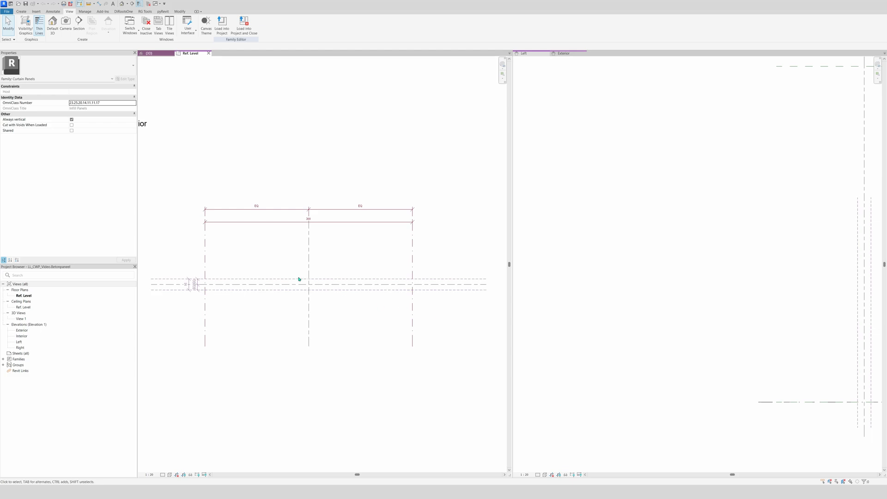
click(590, 98)
click(123, 5)
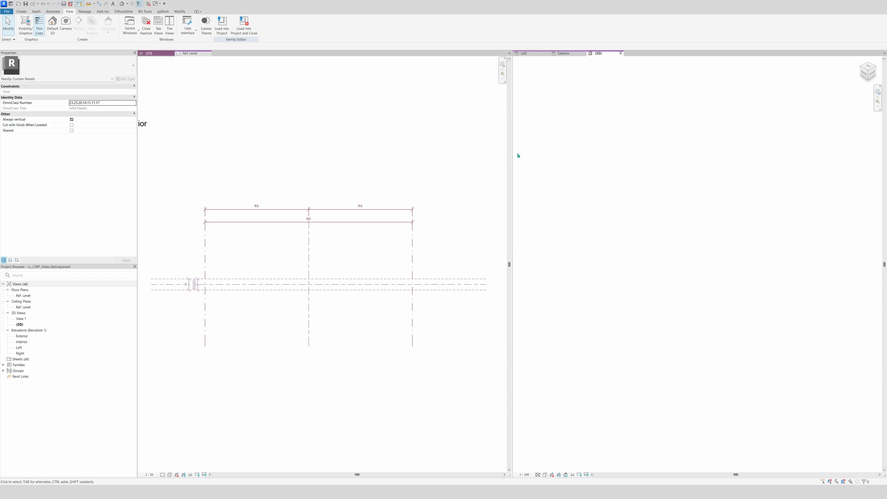
drag(510, 156, 639, 157)
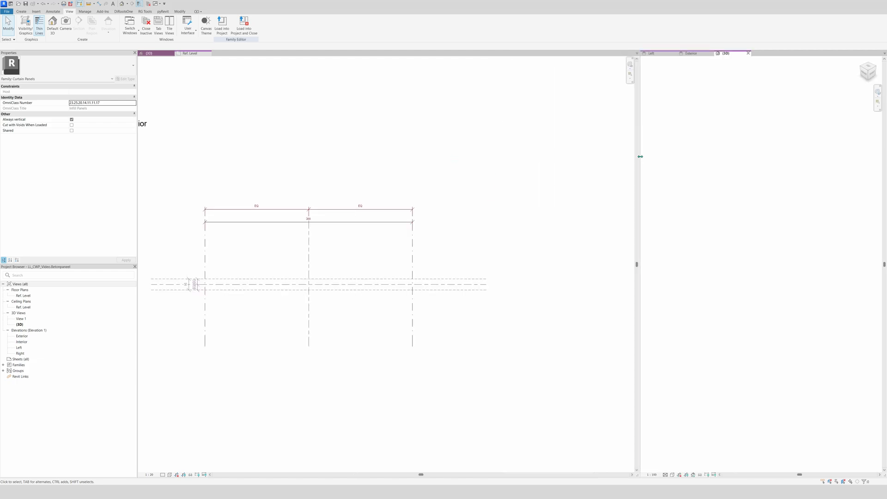
Start an extrusion in the Ref. Level plan using Pick Lines with Lock enabled, and pick the left reference plane as the first sketch line
scroll(571, 305, down, 1)
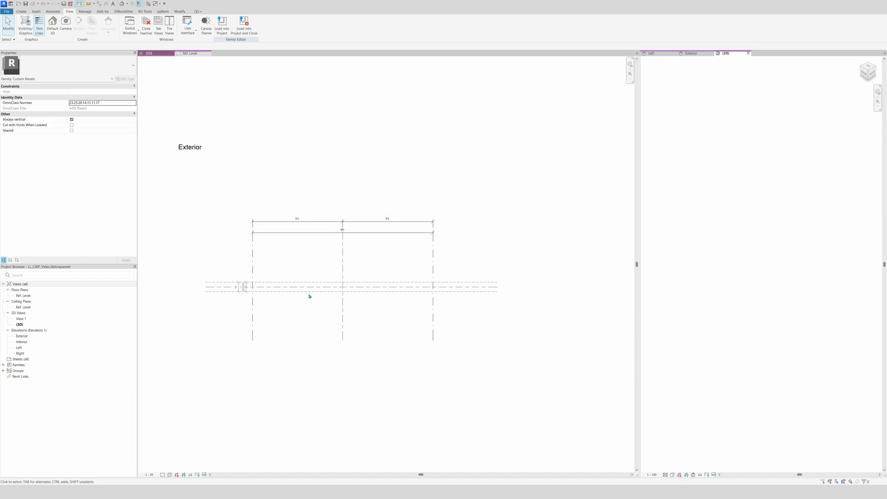
scroll(158, 276, up, 2)
scroll(497, 293, up, 1)
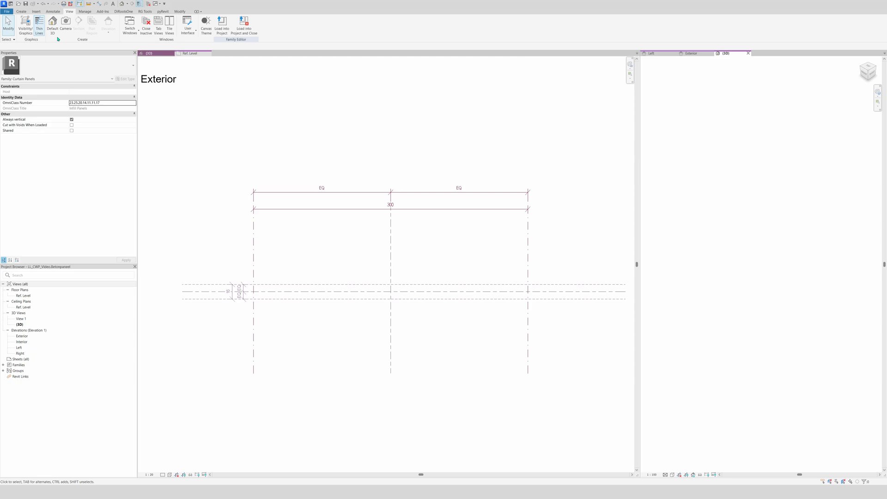
click(21, 11)
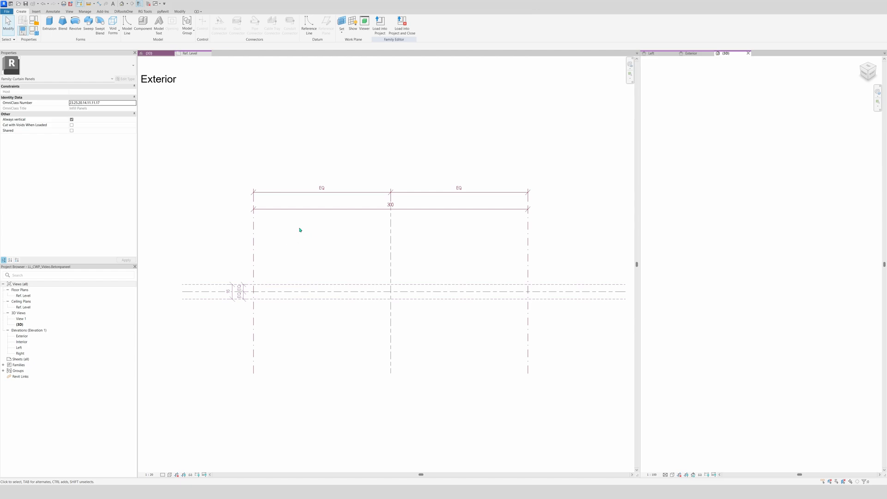
click(49, 23)
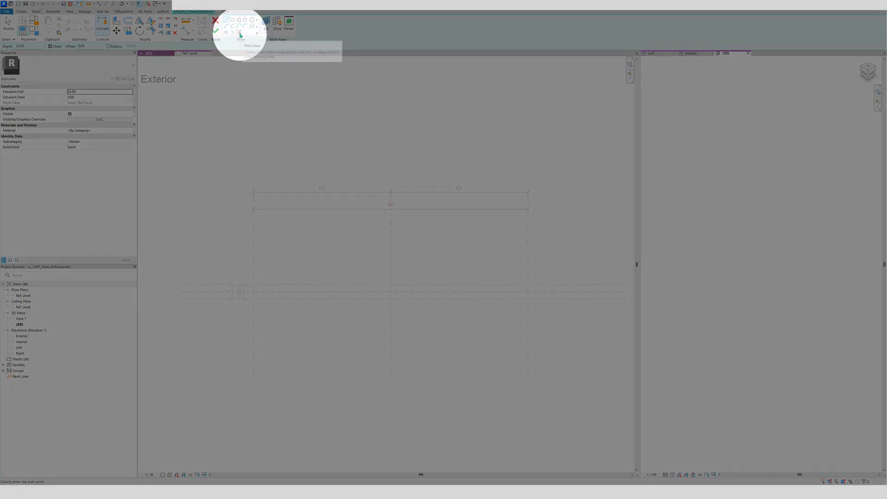
click(239, 34)
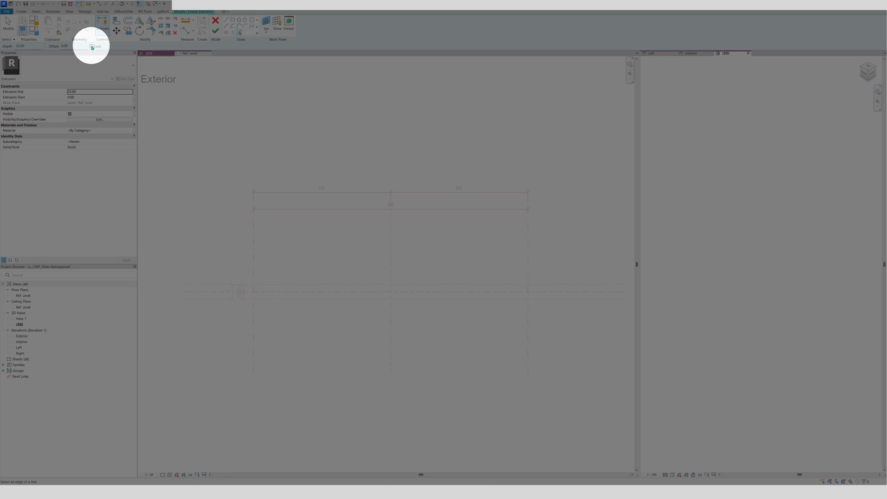
click(92, 46)
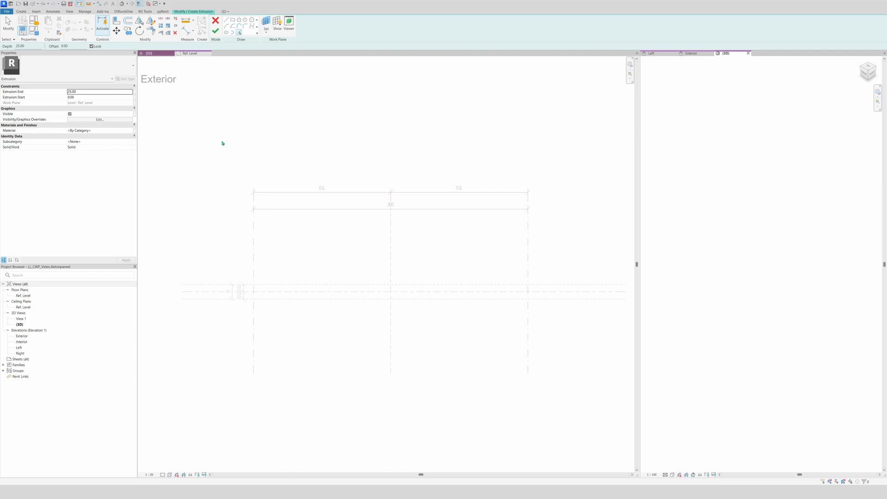
click(264, 256)
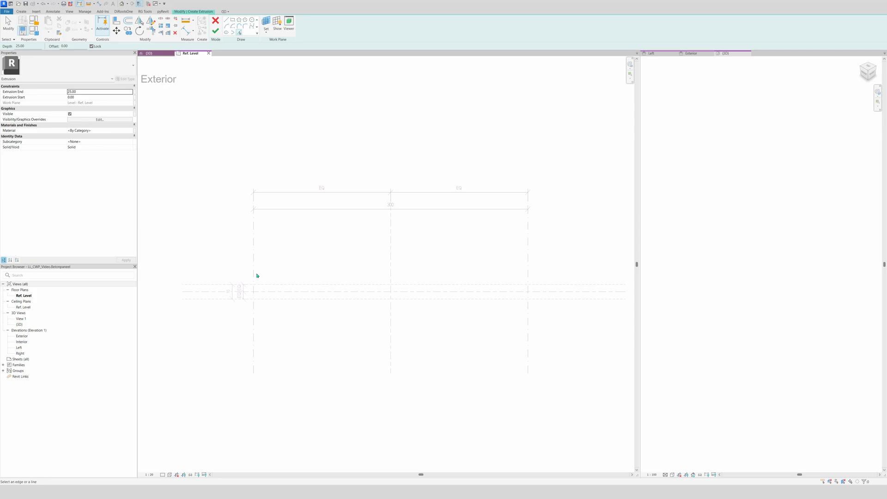
click(256, 275)
With automatic locking turned off, pick the exterior-side thickness reference plane as a sketch line and lock it to the plane manually
click(91, 47)
click(407, 284)
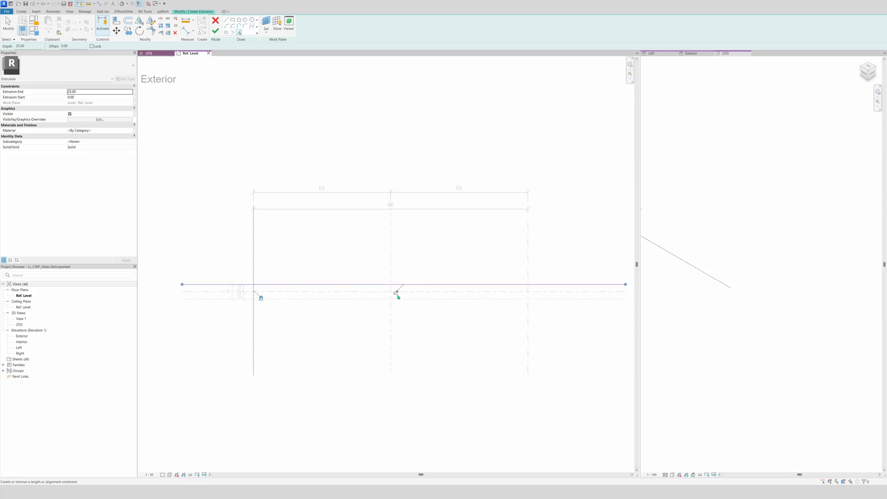
key(ctrl)
key(ctrl)
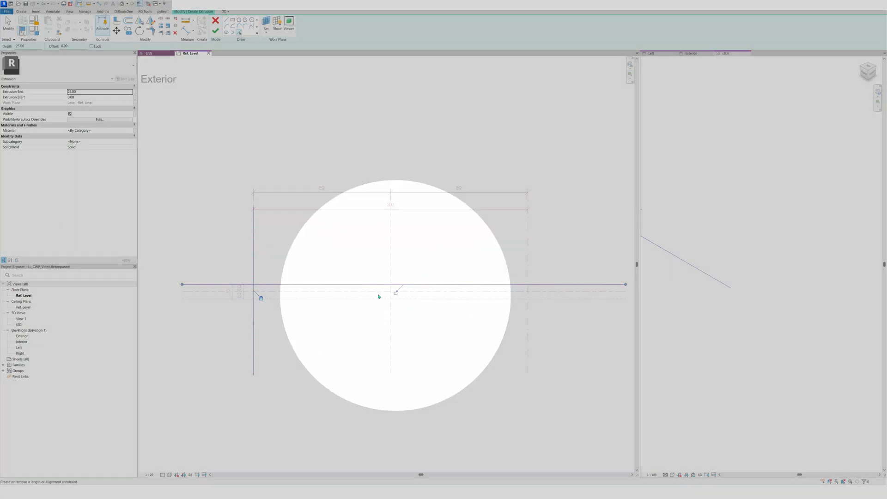
key(ctrl)
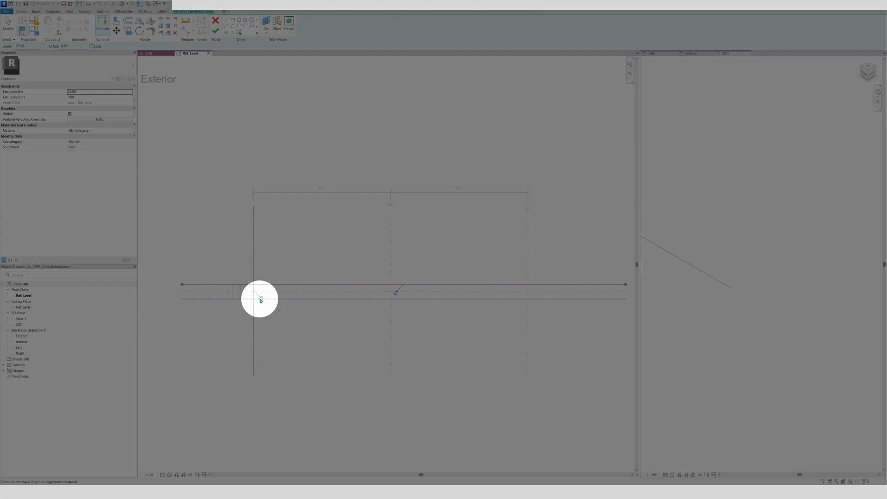
click(261, 299)
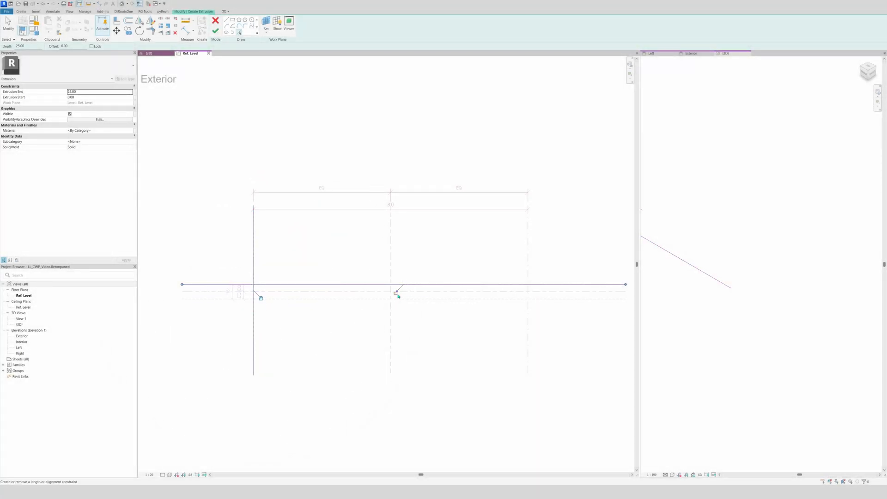
click(398, 295)
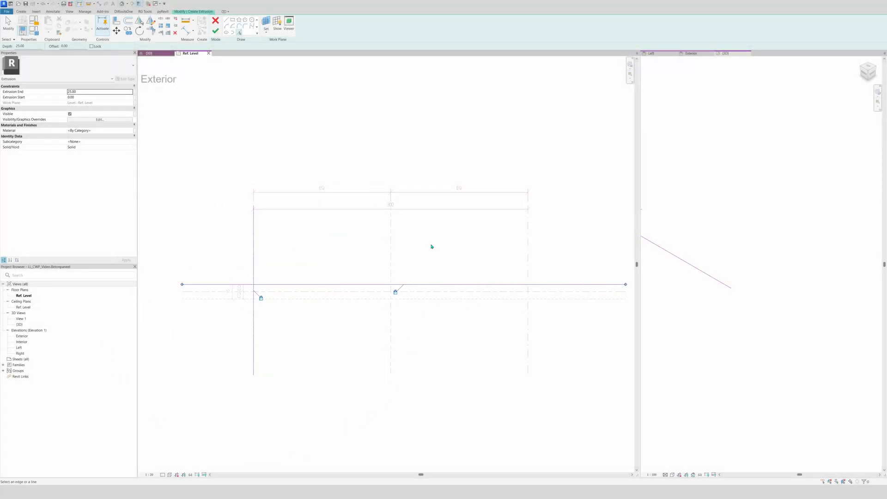
Turn automatic locking back on and pick the right and interior-side reference planes as the remaining sketch lines
click(91, 46)
click(526, 316)
click(398, 299)
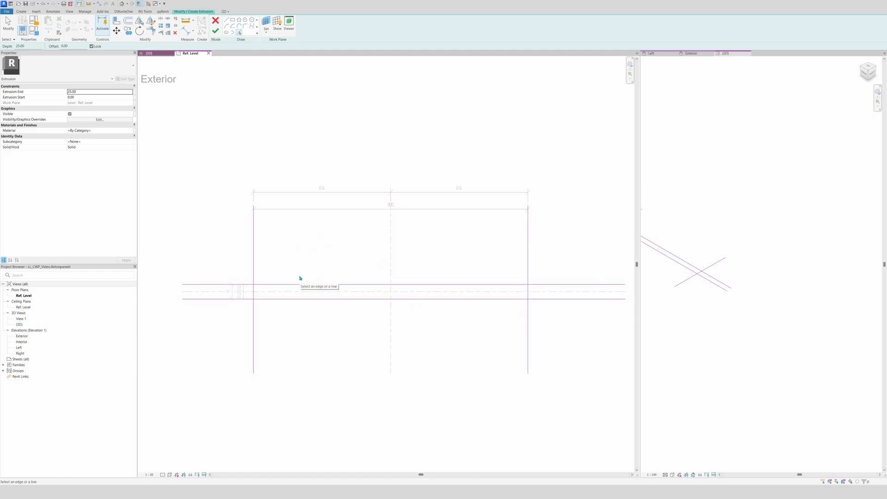
key(Escape)
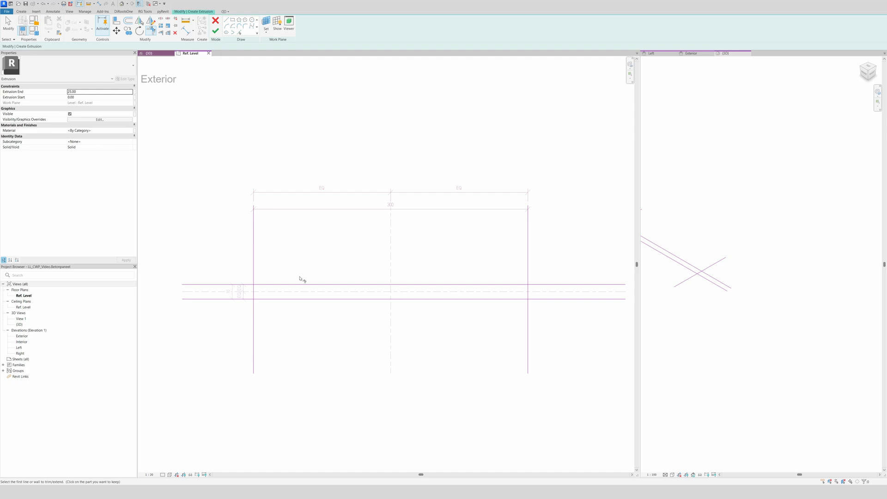
Trim the four sketch lines into a closed rectangle between the reference planes and finish the extrusion
key(t)
key(r)
click(257, 285)
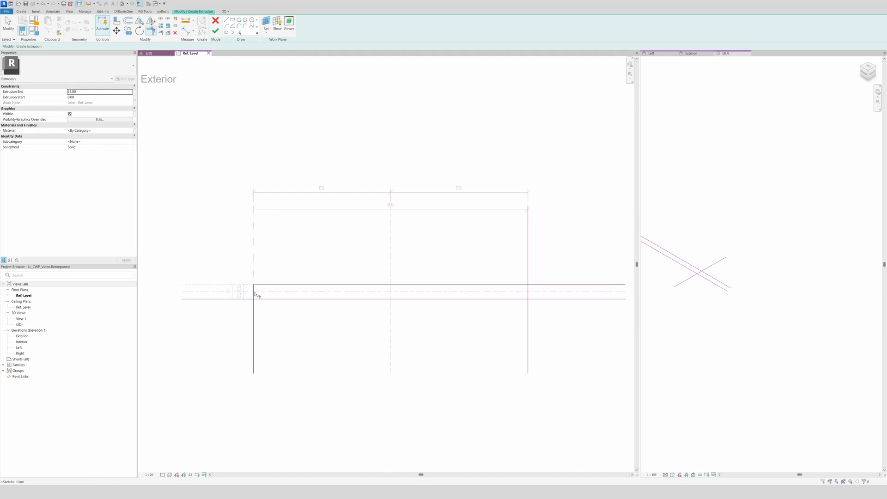
click(270, 303)
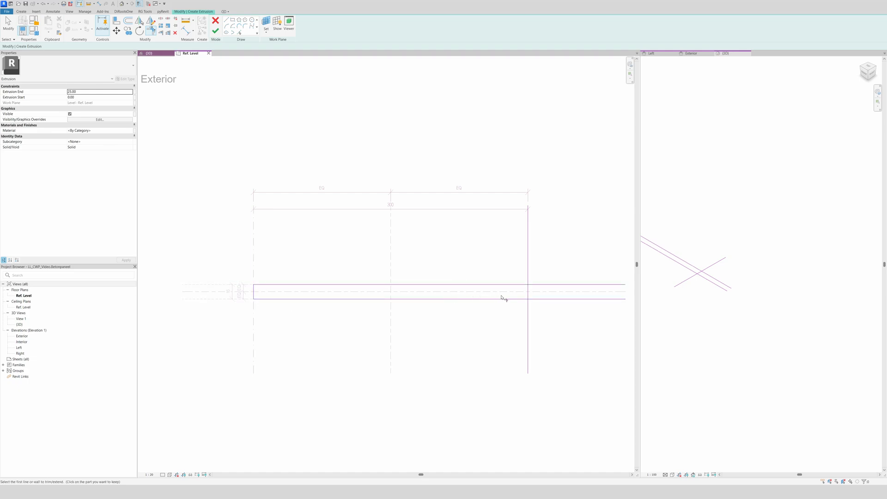
click(515, 299)
click(527, 295)
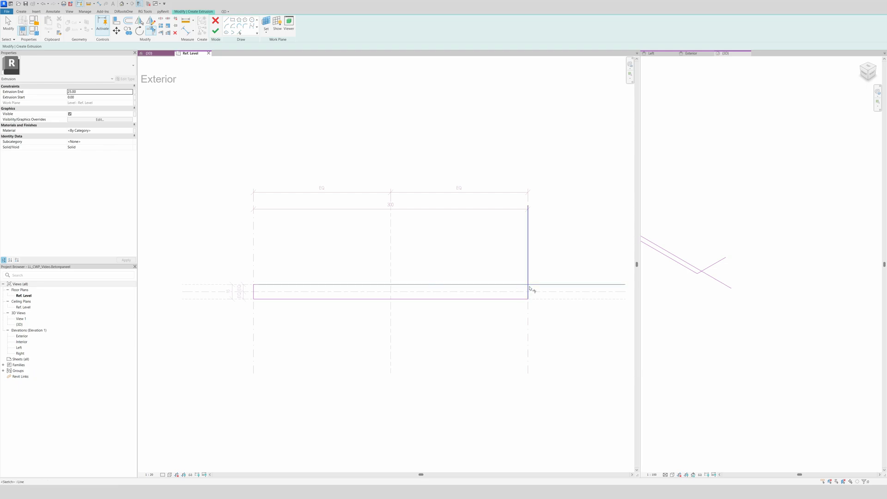
click(527, 291)
click(522, 286)
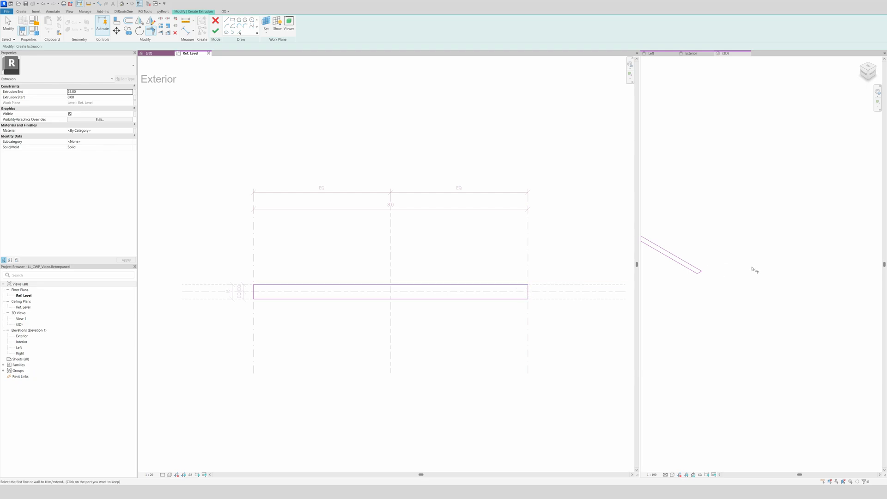
scroll(701, 265, up, 6)
key(Escape)
key(Escape)
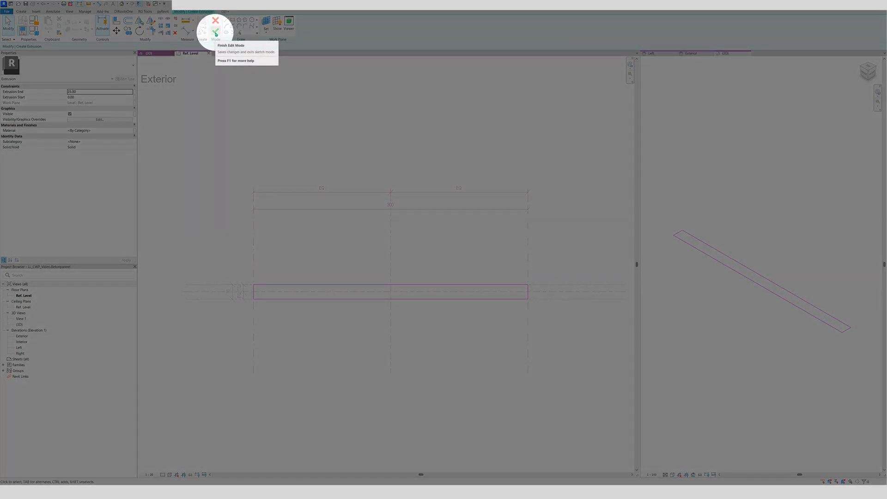
click(216, 33)
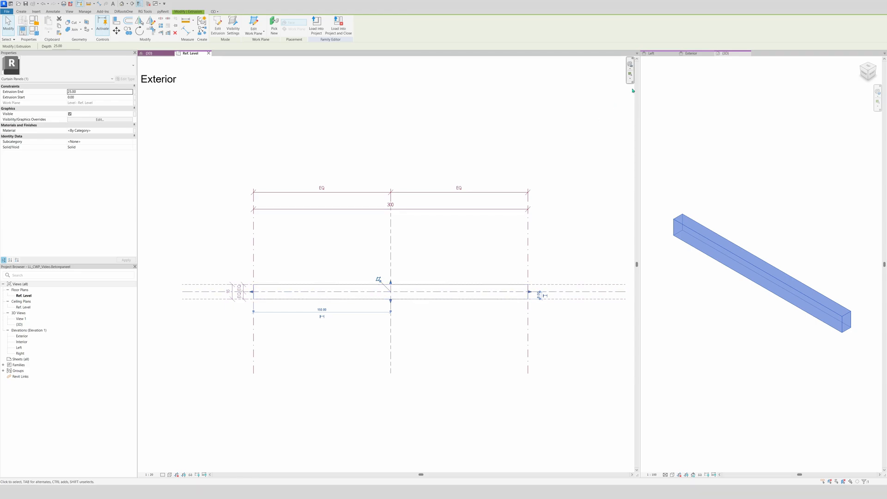
Bring up the Exterior elevation and move it into the pane that holds the Ref. Level plan
click(693, 56)
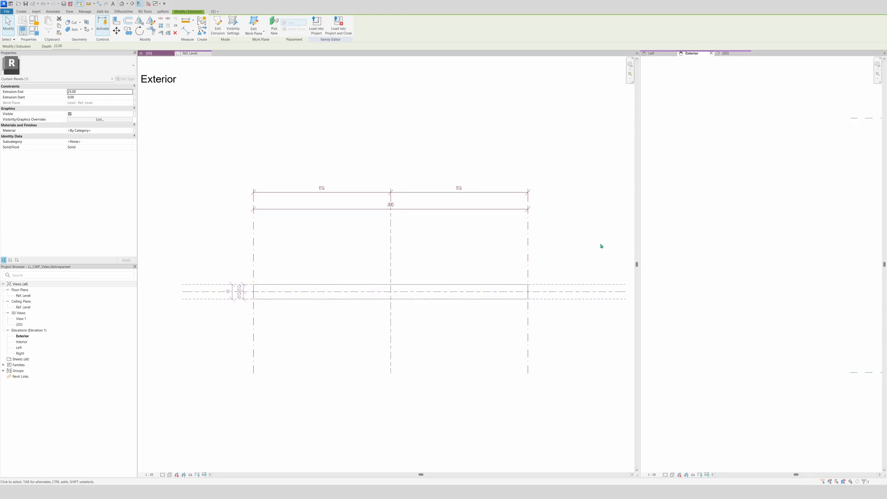
drag(692, 54, 216, 59)
scroll(191, 266, down, 3)
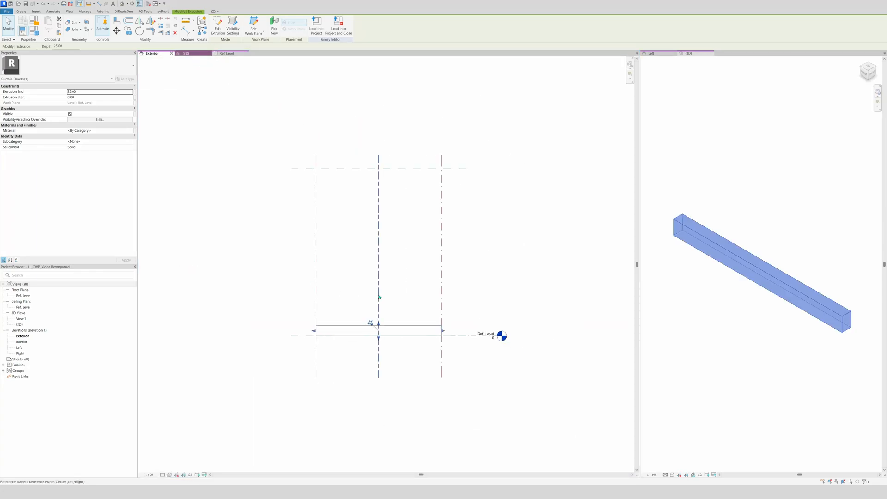
scroll(380, 296, up, 4)
scroll(403, 402, down, 1)
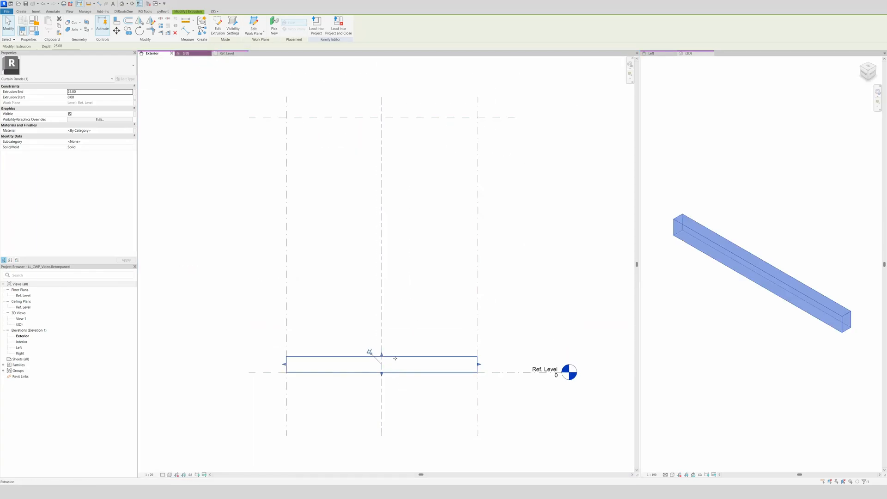
Stretch the extrusion's top edge to the upper reference plane for a 400 height, and lock its top and bottom edges in place
drag(382, 355, 392, 121)
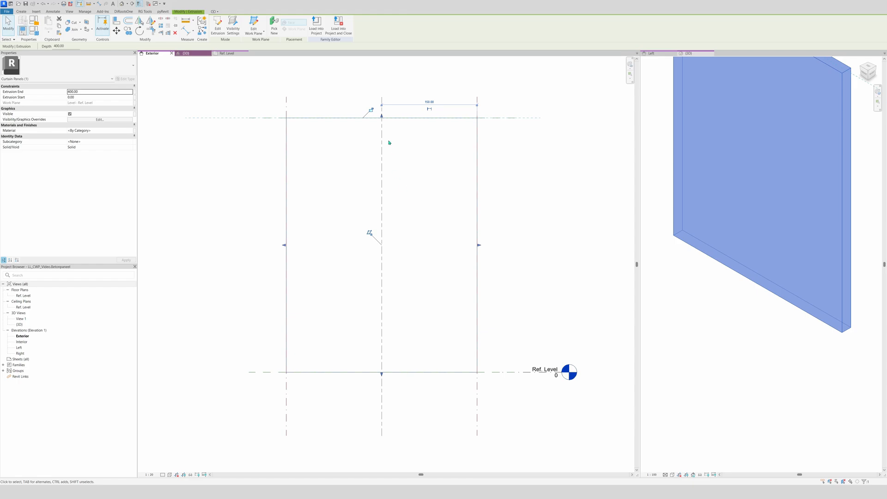
click(370, 110)
mouse_move(382, 377)
mouse_down()
mouse_move(382, 346)
mouse_move(382, 373)
mouse_up()
click(355, 380)
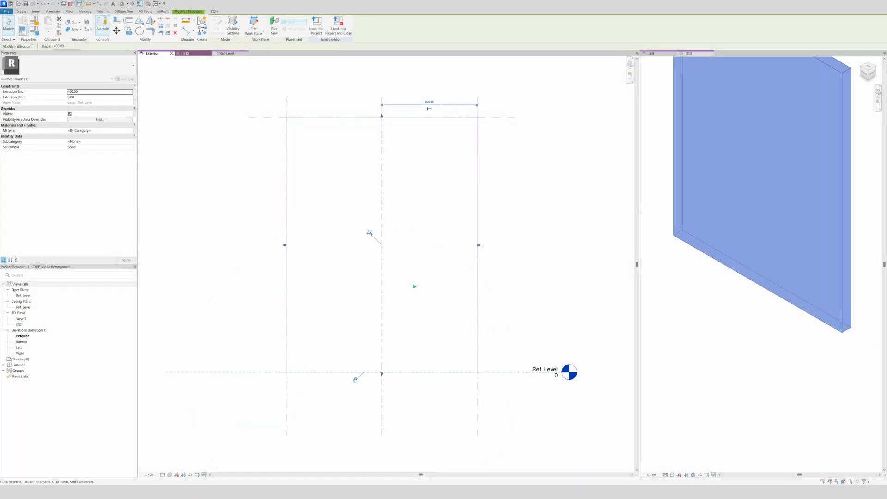
click(412, 278)
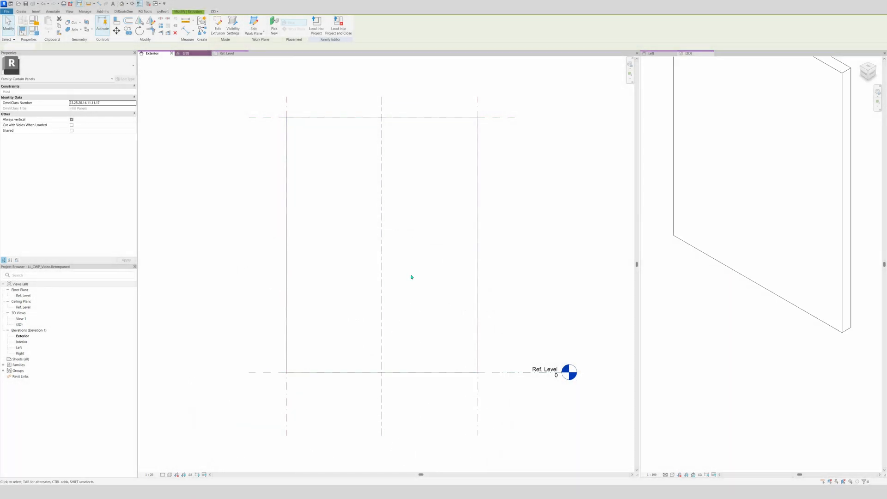
Fit the whole panel in the 3D view and return to the Ref. Level plan, with the Exterior elevation placed after it
scroll(702, 355, down, 4)
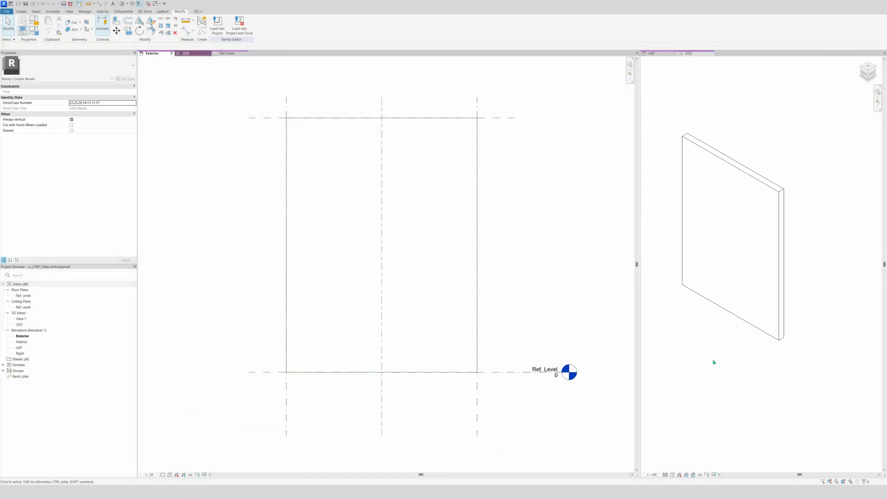
scroll(845, 300, down, 2)
scroll(812, 259, up, 4)
middle_drag(819, 254, 830, 258)
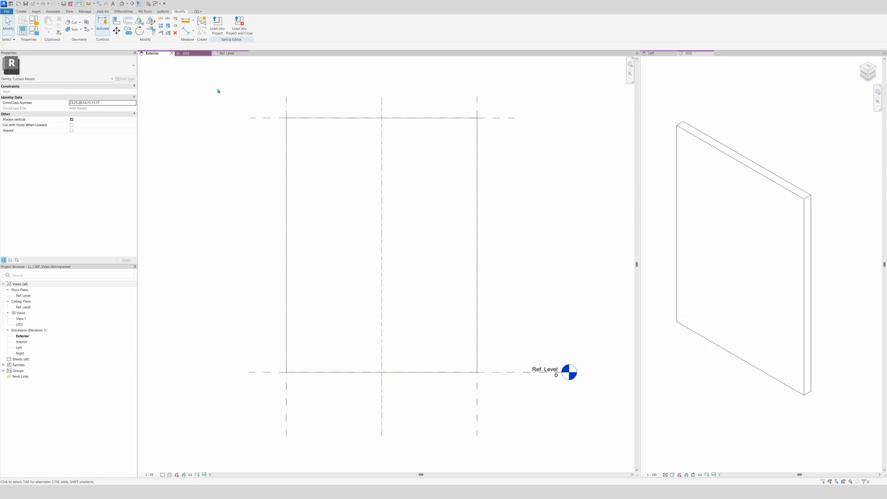
drag(155, 54, 198, 58)
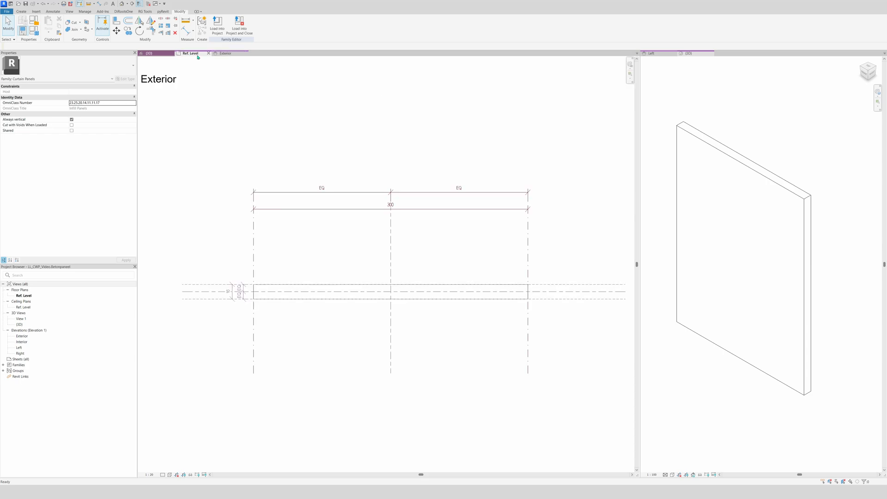
Examine the panel's overall width dimension in the Ref. Level plan
scroll(443, 296, down, 1)
scroll(252, 270, up, 1)
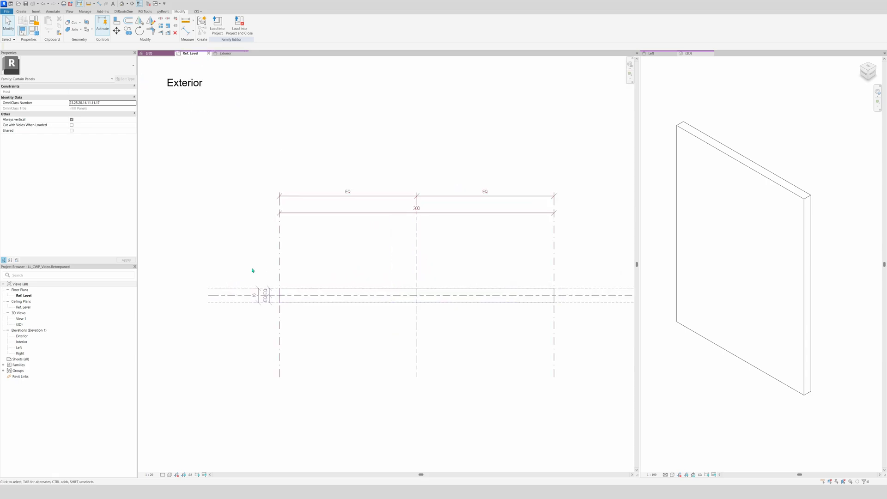
scroll(252, 271, up, 1)
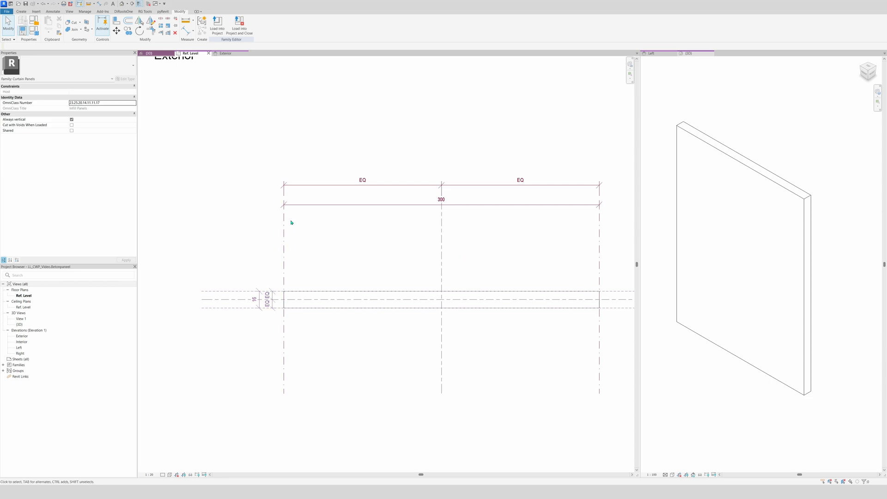
click(309, 204)
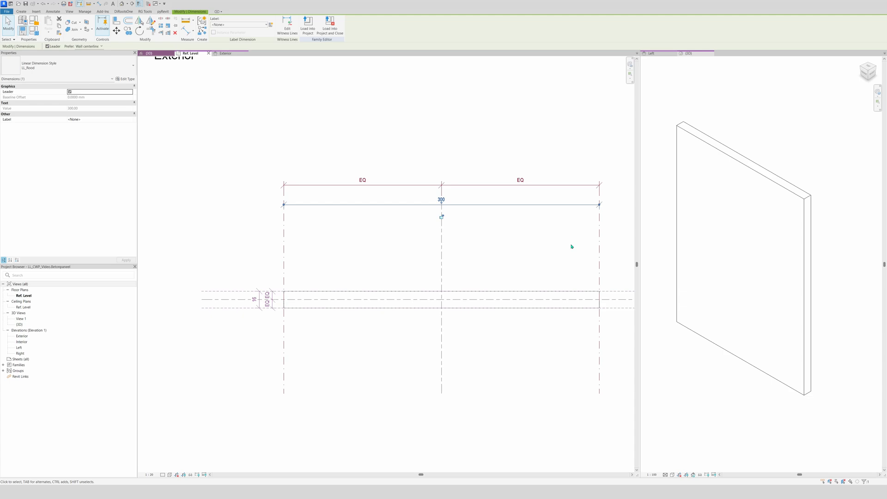
click(410, 269)
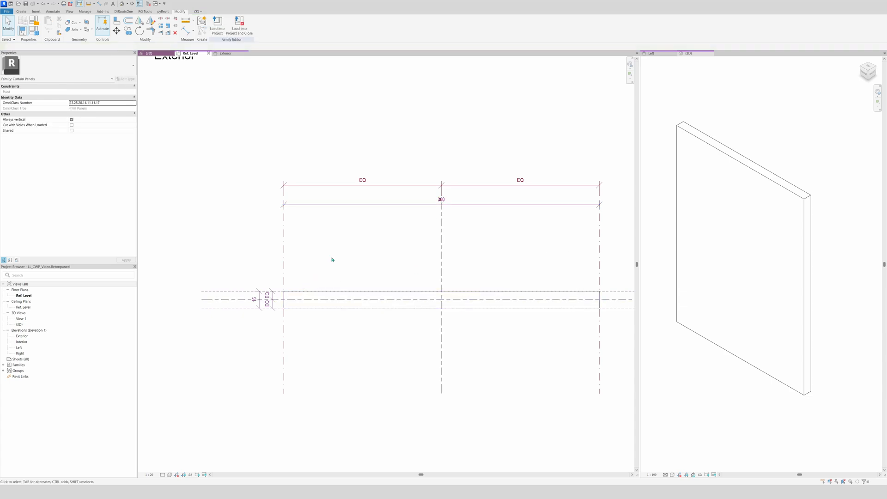
Label the panel's overall thickness dimension with a new type-based family parameter named LL_Thickness, grouped under Dimensions
click(262, 298)
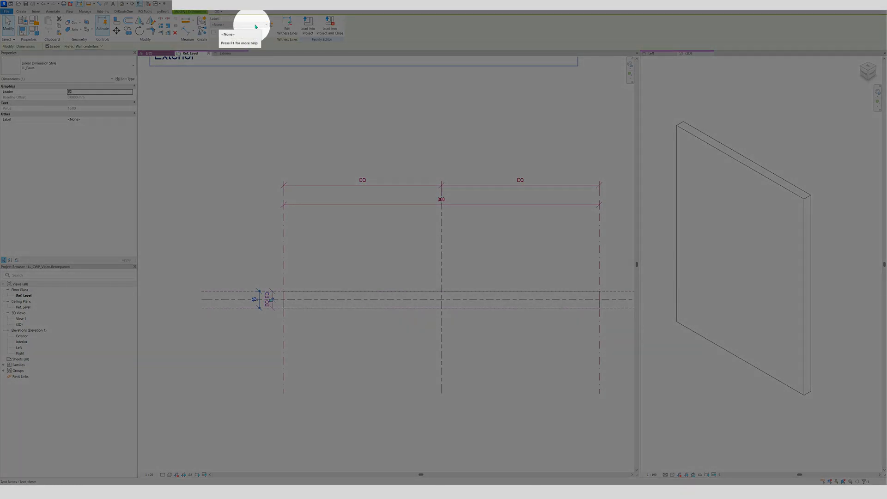
click(272, 25)
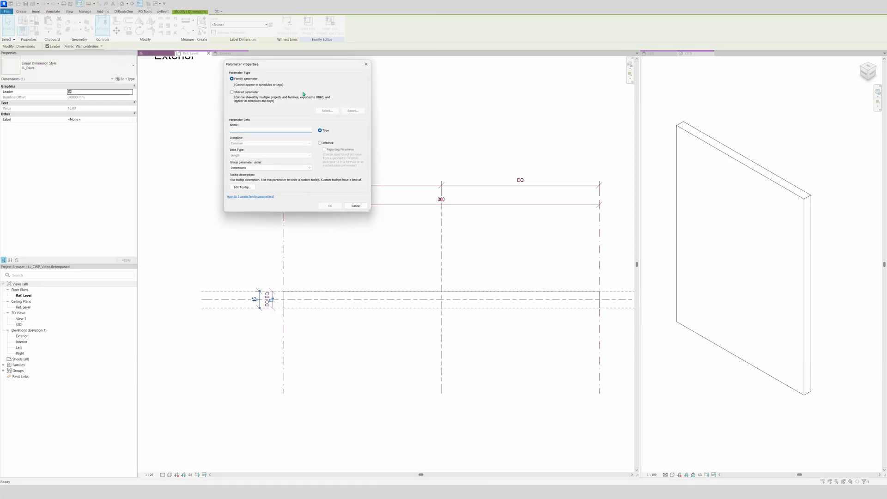
drag(292, 65, 373, 237)
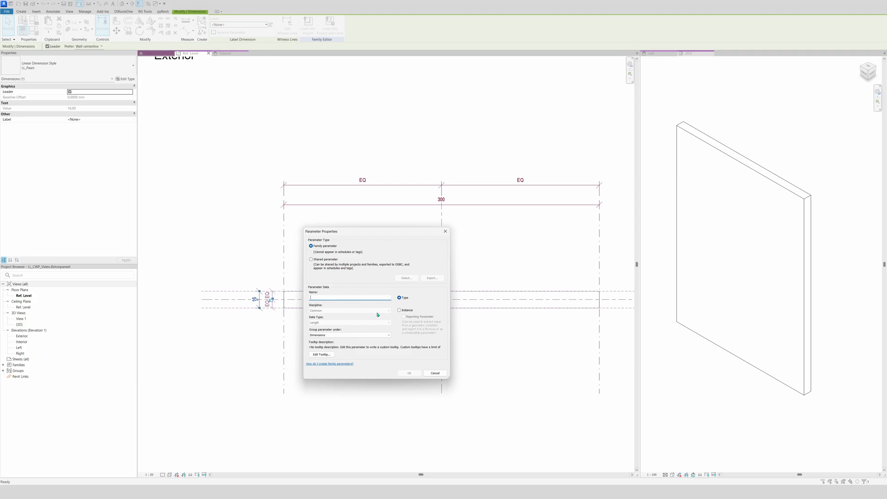
click(403, 310)
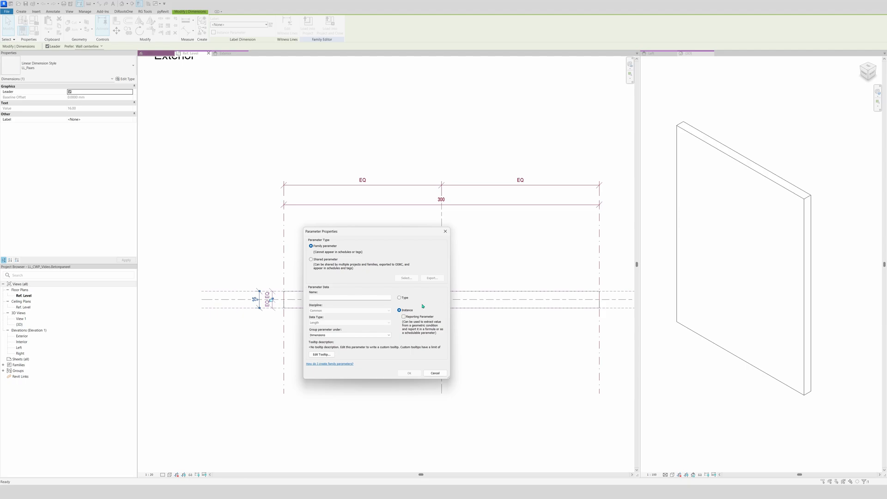
click(399, 298)
click(333, 297)
text(LL_Thickness)
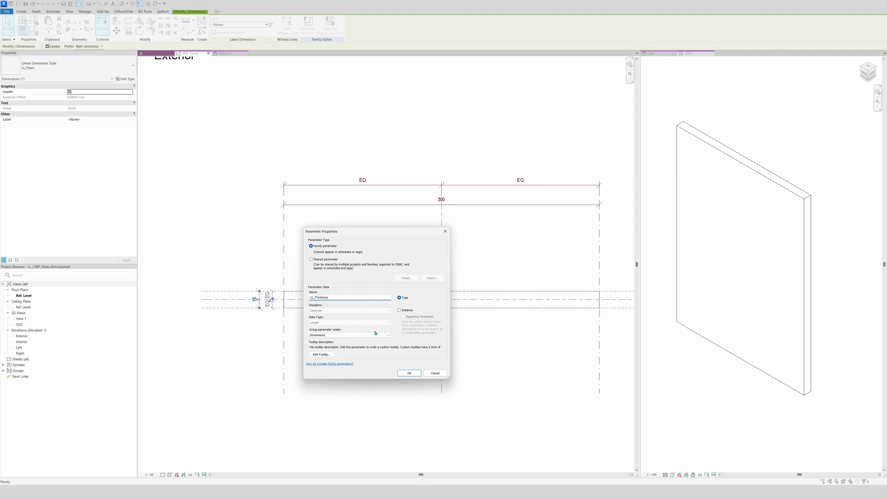
click(408, 373)
click(326, 348)
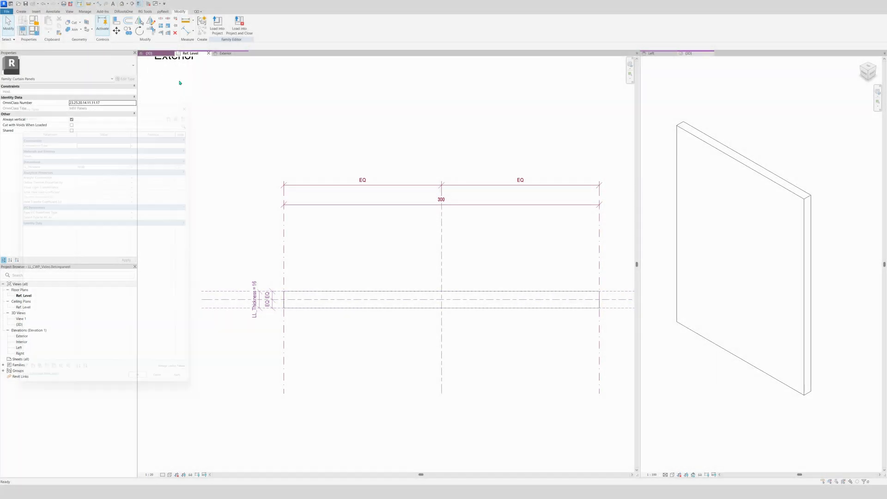
Regroup the LL_Thickness parameter under Other in the family types
click(34, 31)
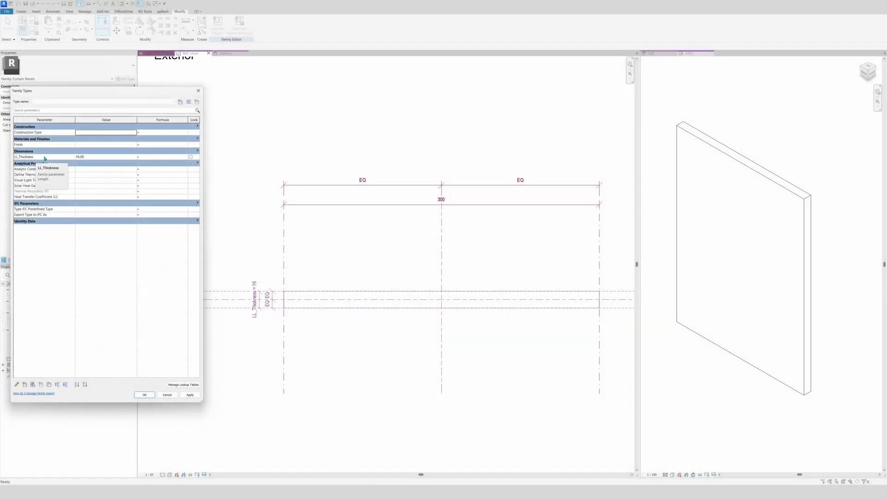
click(21, 157)
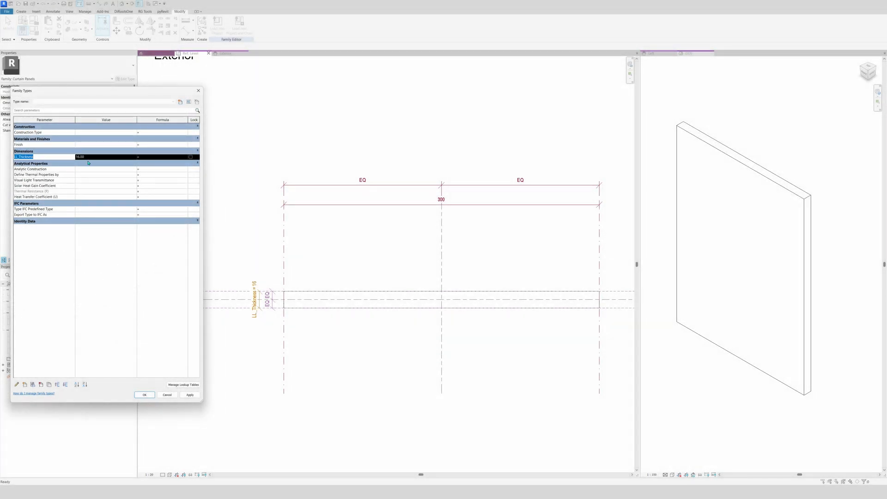
click(17, 385)
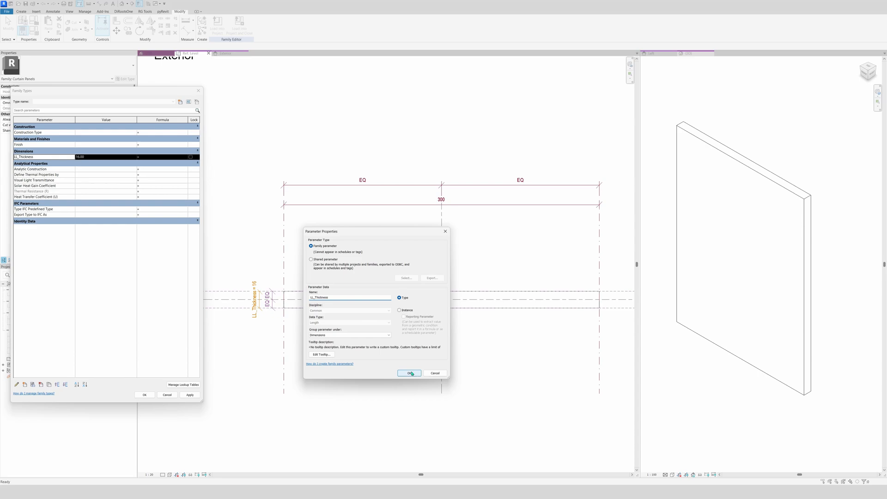
click(336, 334)
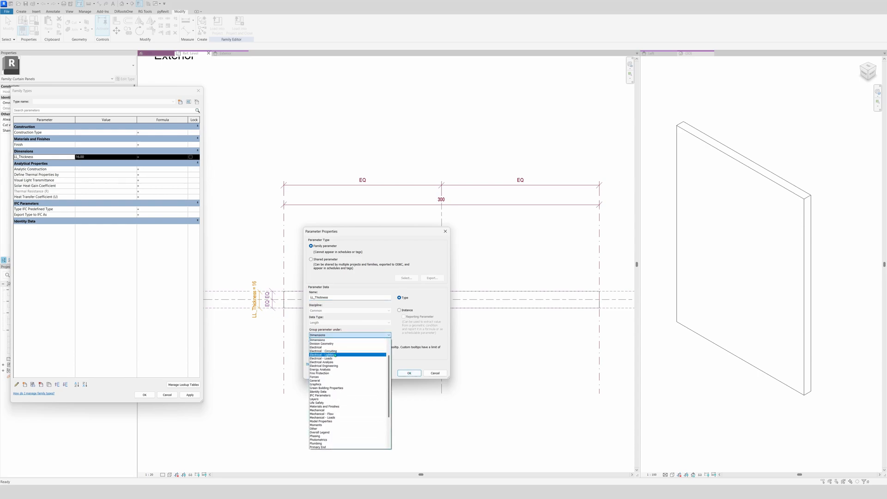
key(o)
click(351, 428)
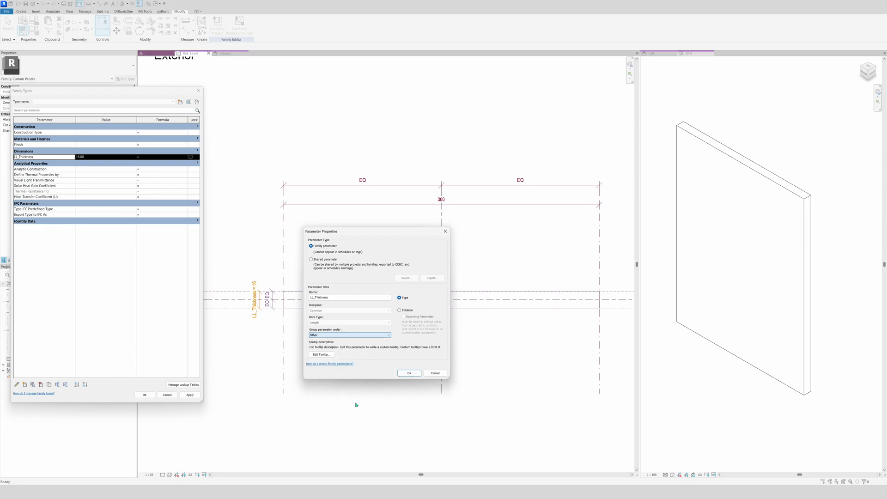
click(409, 372)
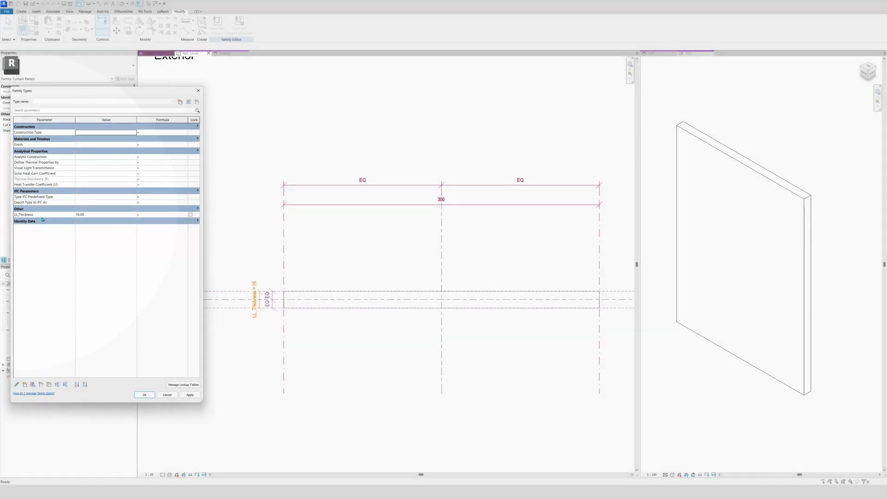
Move the LL_Thickness parameter back to the Dimensions group
click(42, 216)
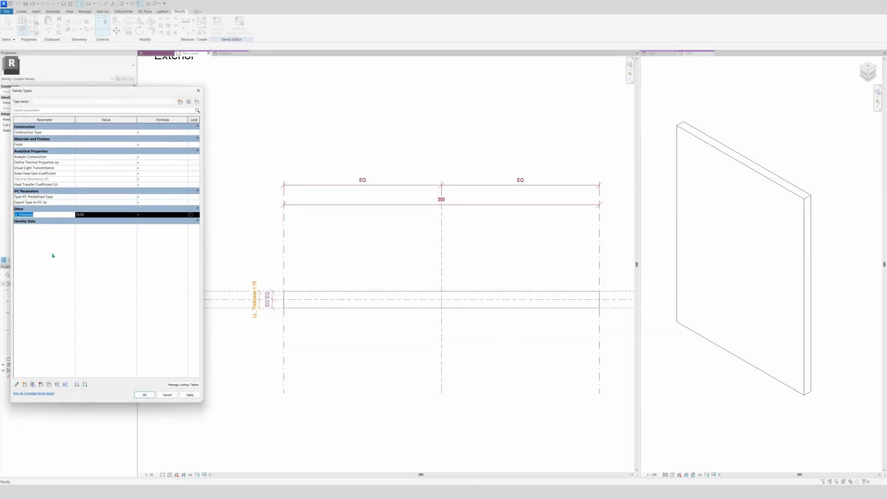
click(16, 385)
click(317, 336)
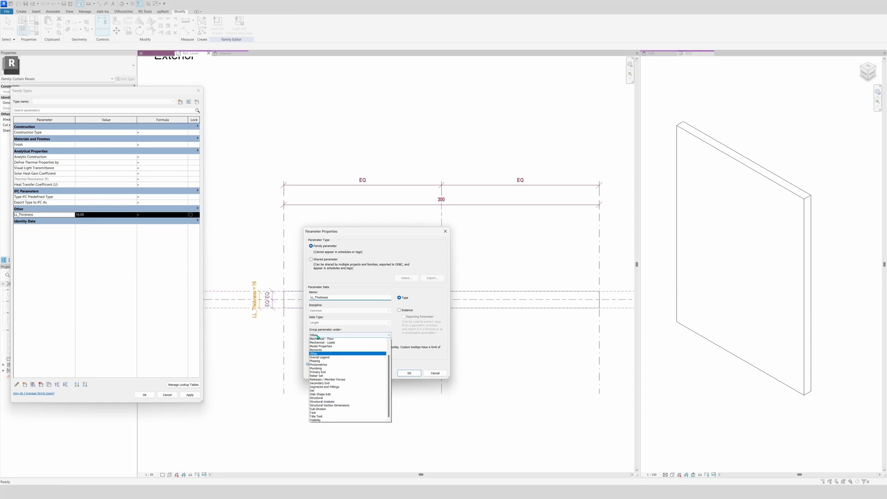
text(di)
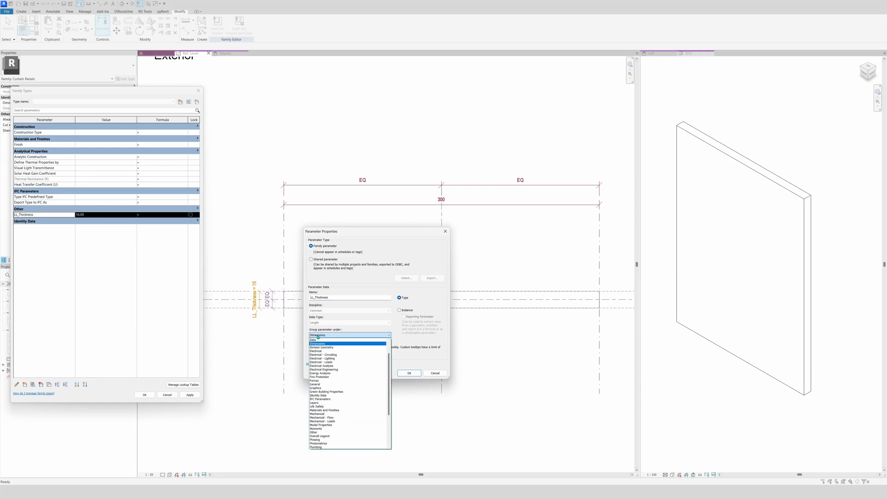
click(319, 343)
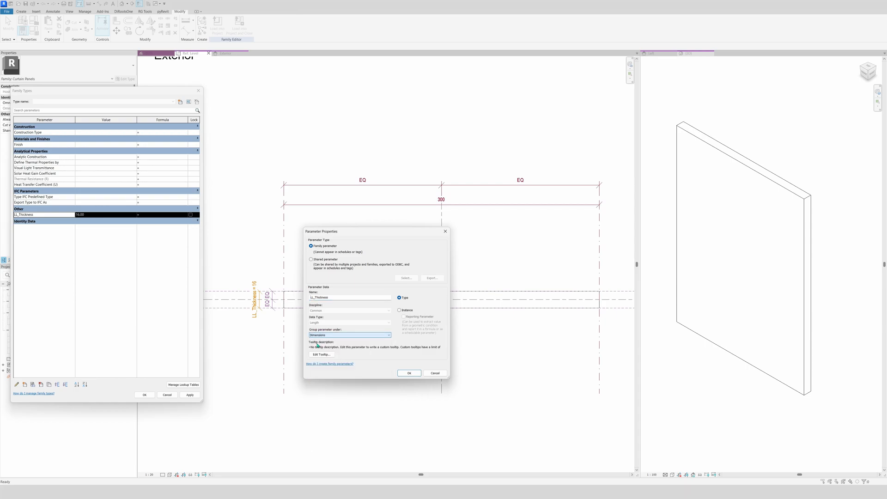
click(408, 373)
Set LL_Thickness to 20, apply it to the panel, and finish editing the family types
click(96, 157)
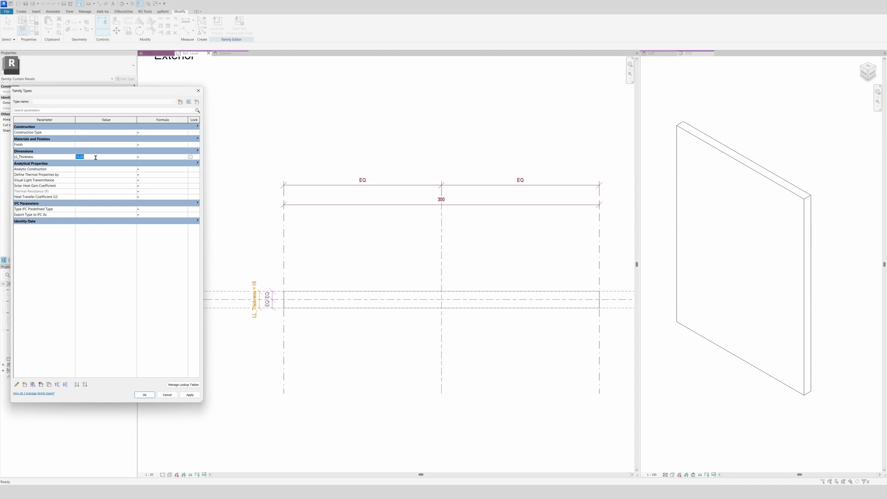
text(20)
key(Tab)
click(190, 394)
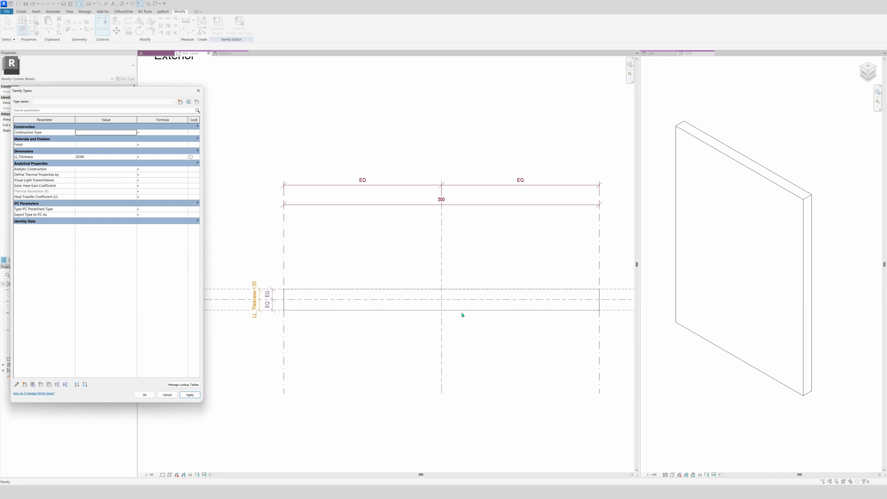
click(93, 157)
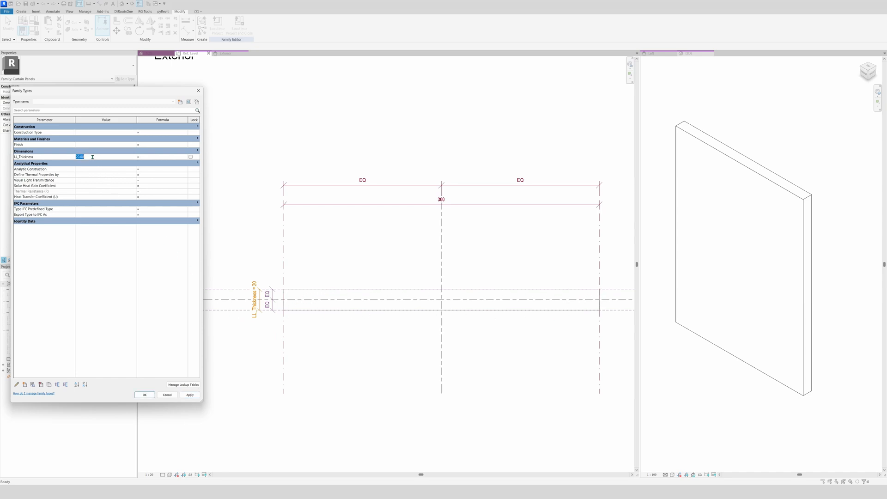
click(145, 395)
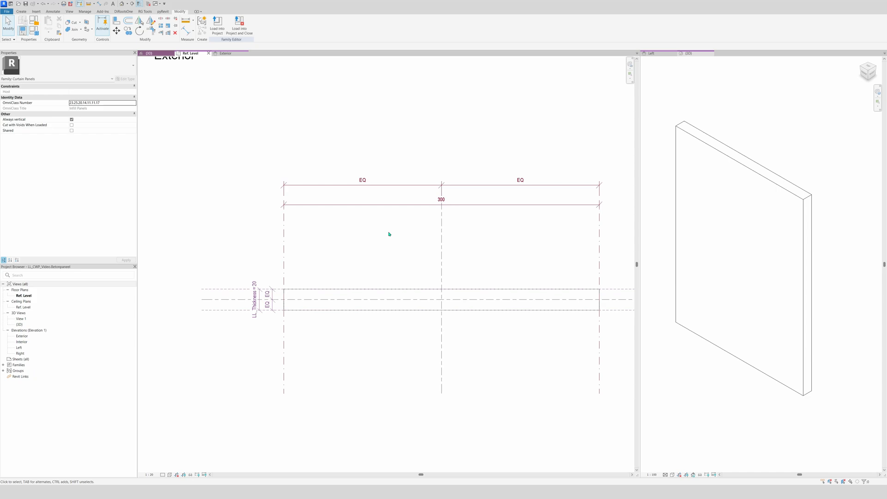
Associate the panel extrusion's material with a new type-based family parameter named LL_Finisch.Material, grouped under Materials and Finishes
click(357, 292)
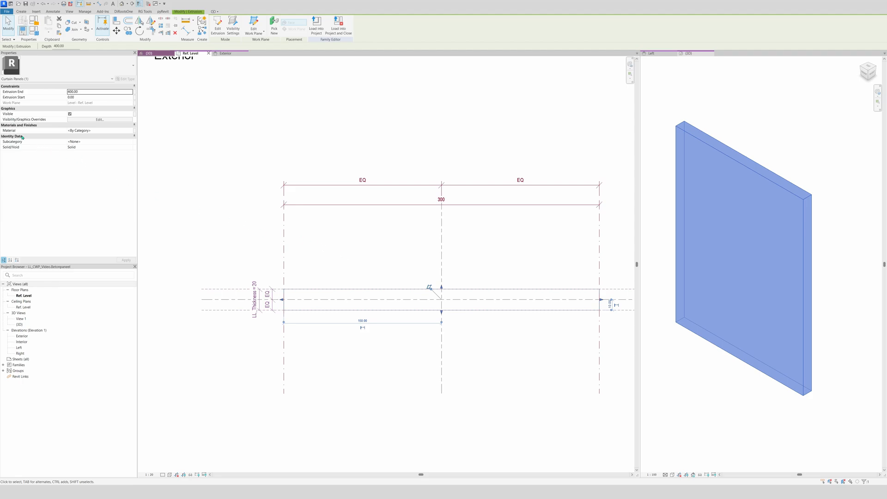
key(ctrl)
key(ctrl)
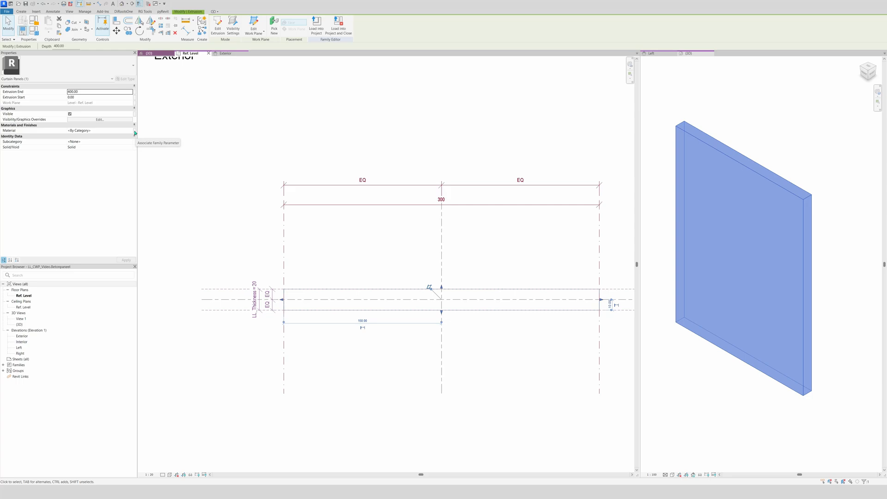
click(135, 133)
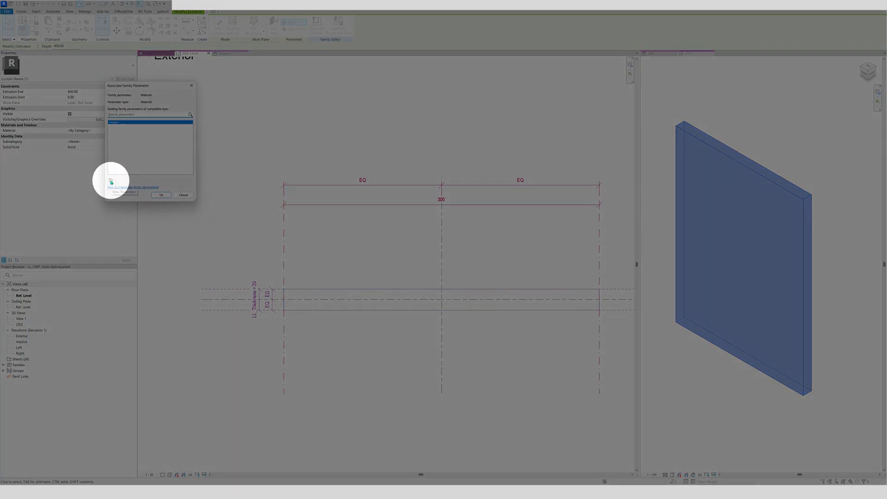
click(111, 181)
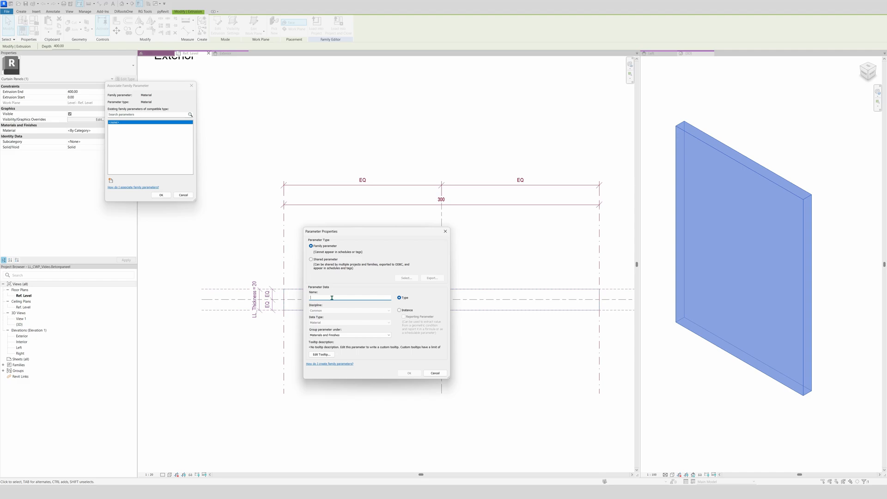
text(LL_Finisch.Material)
click(409, 373)
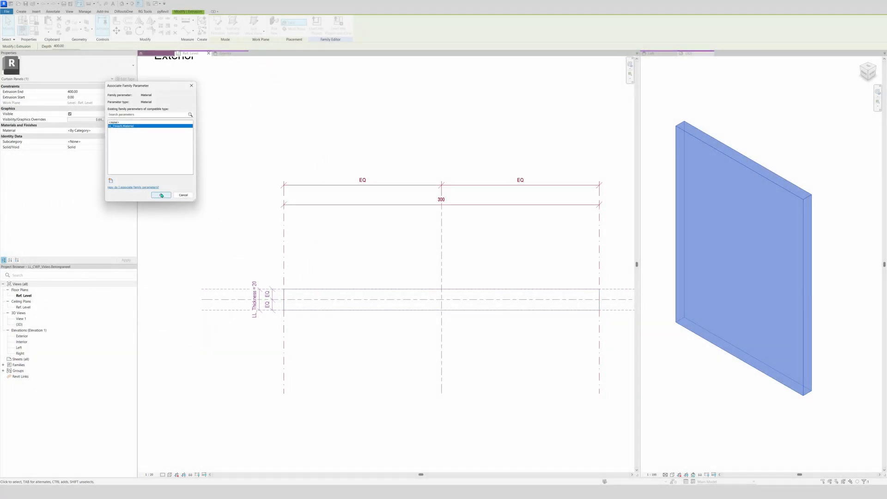
click(161, 195)
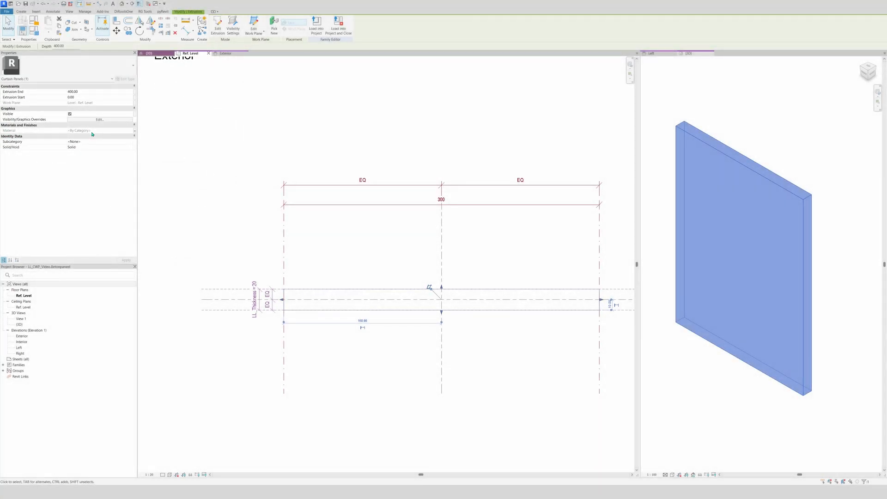
Assign the LL_1(Family) material to LL_Finisch.Material in the family types, leaving its surface foreground pattern at none
click(33, 30)
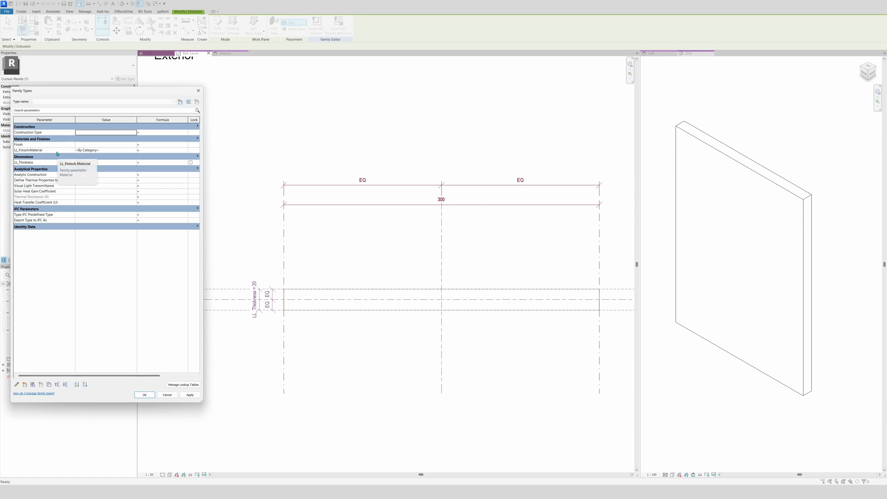
click(134, 151)
click(134, 151)
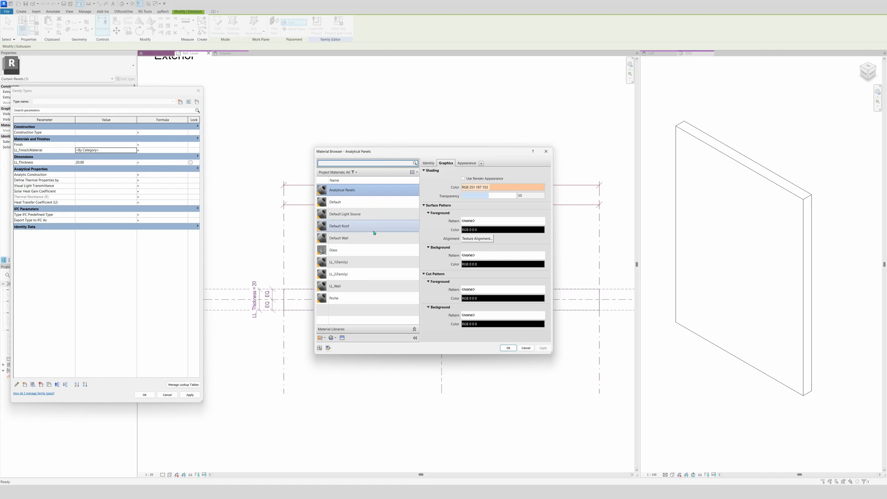
click(356, 265)
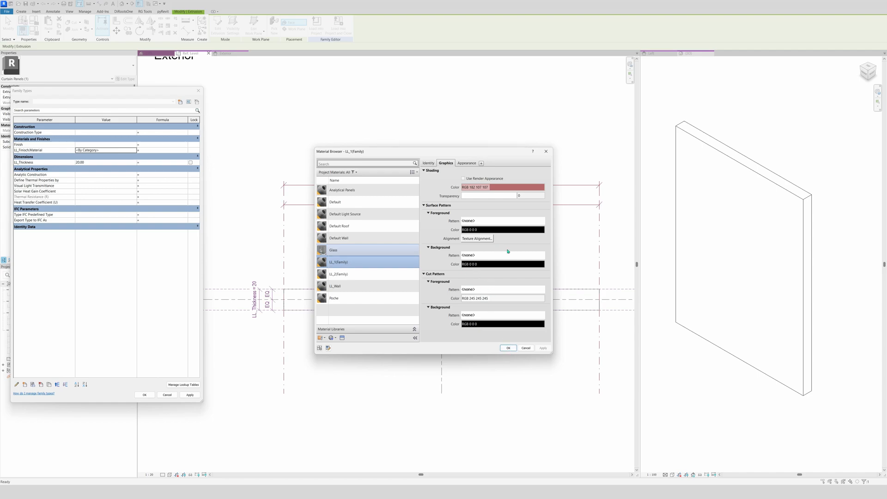
click(491, 221)
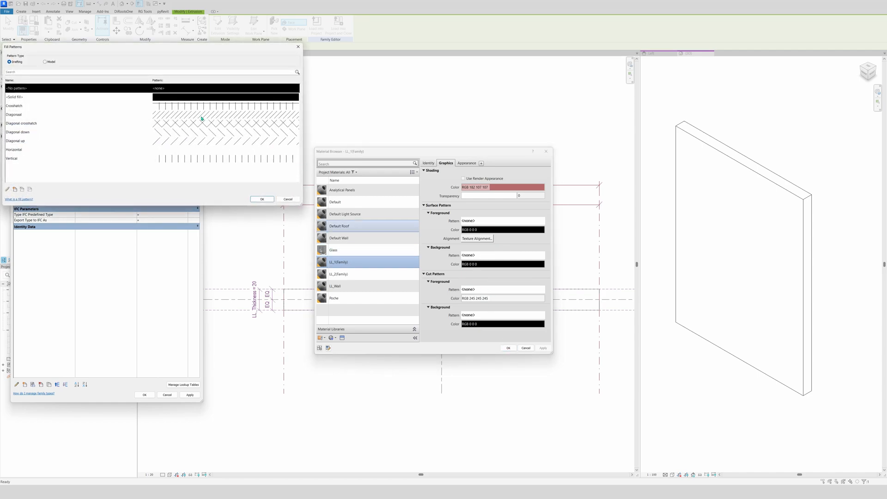
click(298, 46)
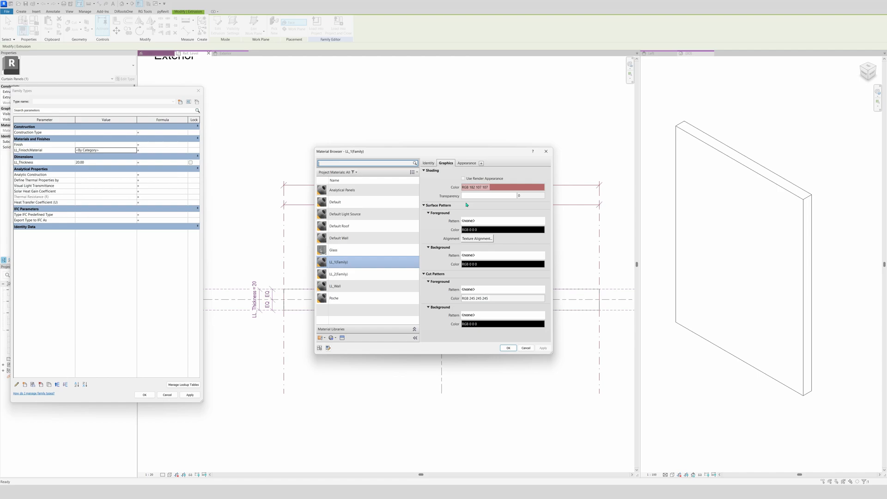
click(505, 349)
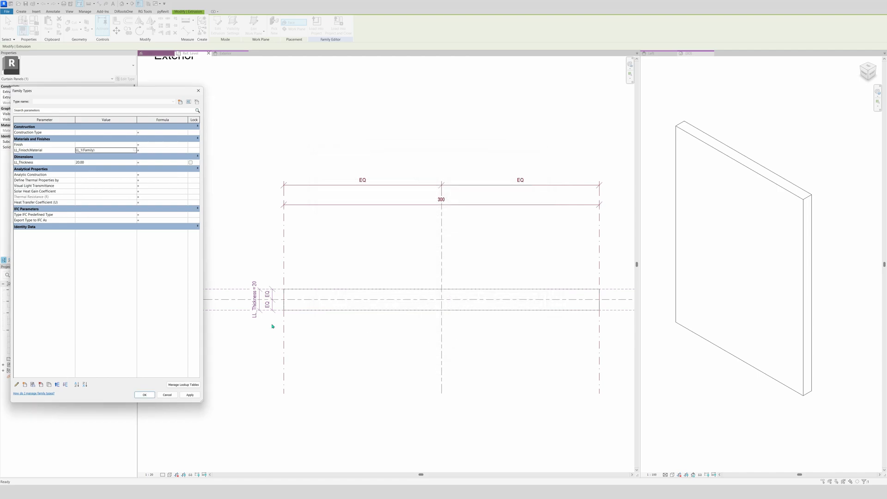
click(145, 395)
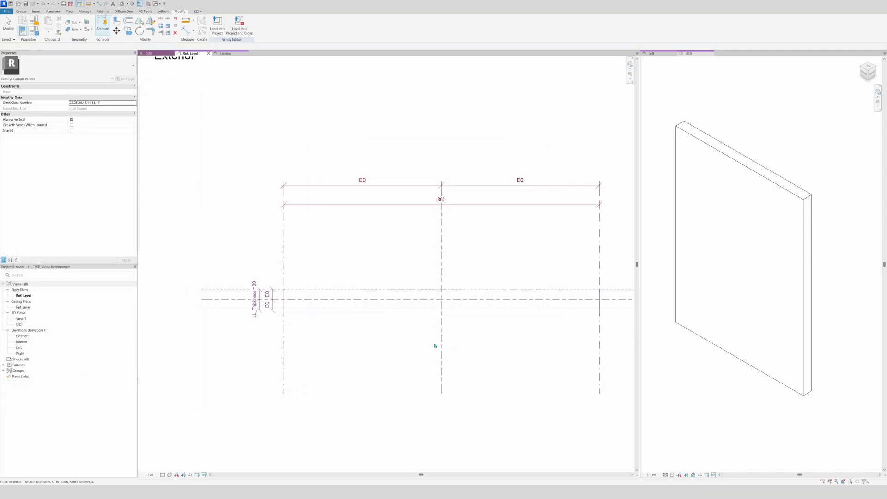
Set the visual style of the family's 3D view to Consistent Colors
click(492, 285)
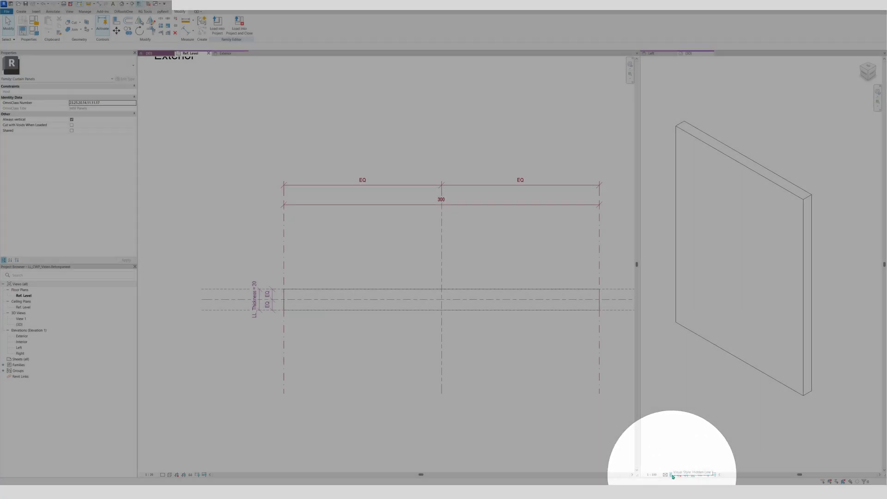
click(673, 474)
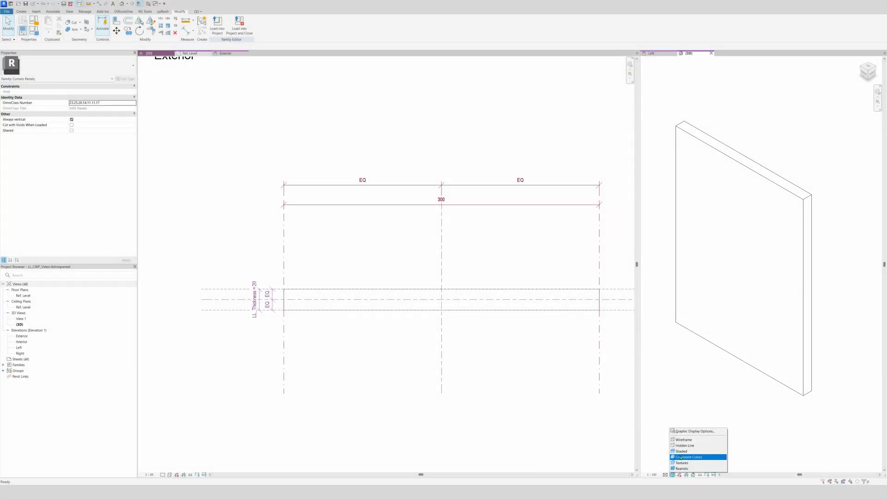
click(681, 457)
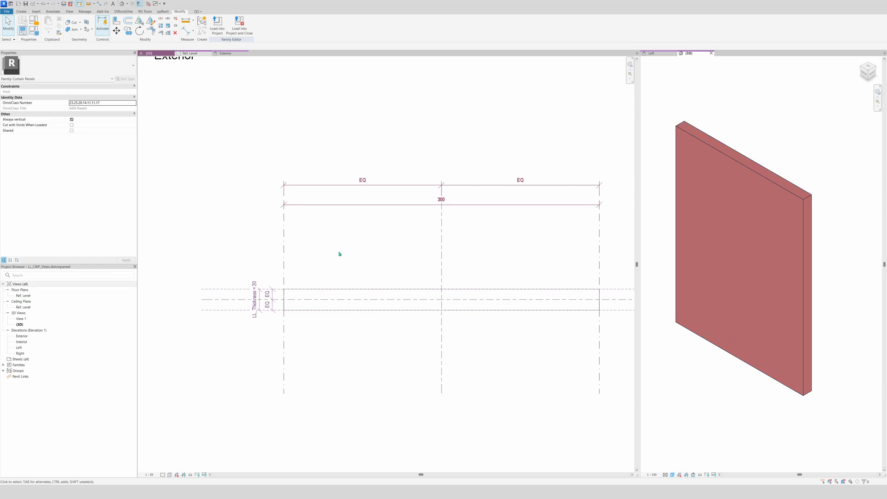
In the project's 3D view, hide the end concrete facade panel and examine the exposed edge of the adjacent panel
click(297, 267)
scroll(297, 267, down, 1)
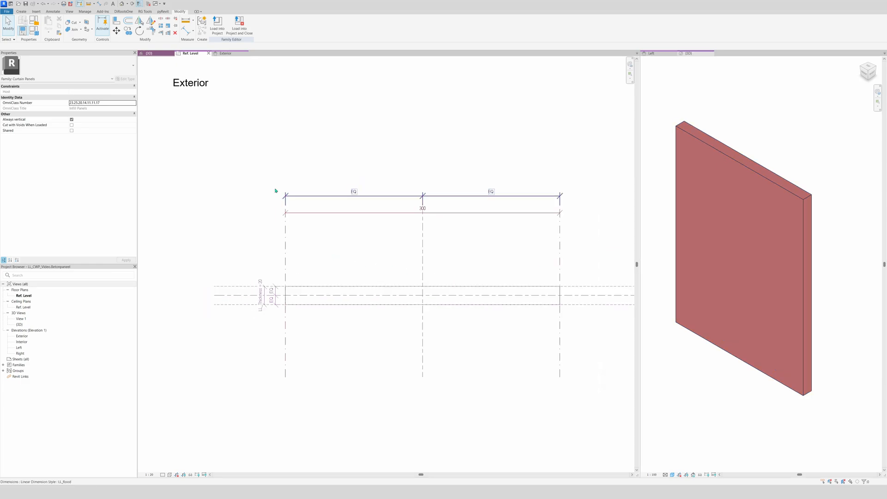
click(157, 53)
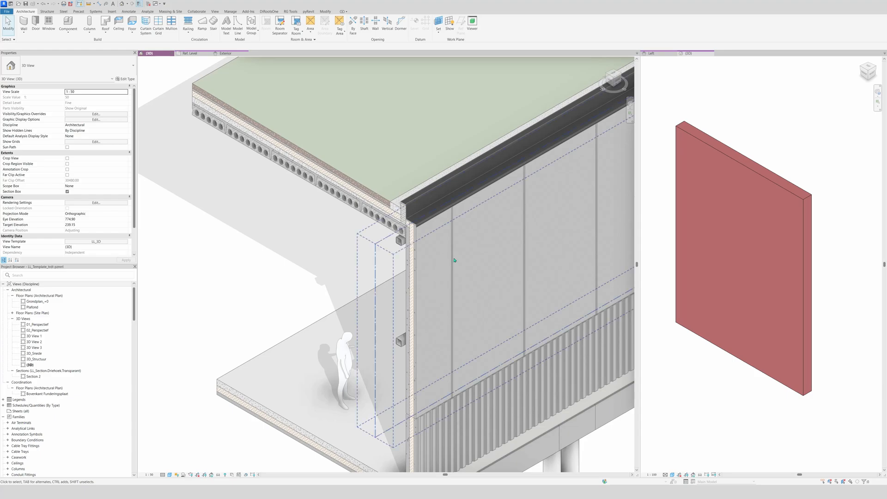
scroll(417, 374, up, 5)
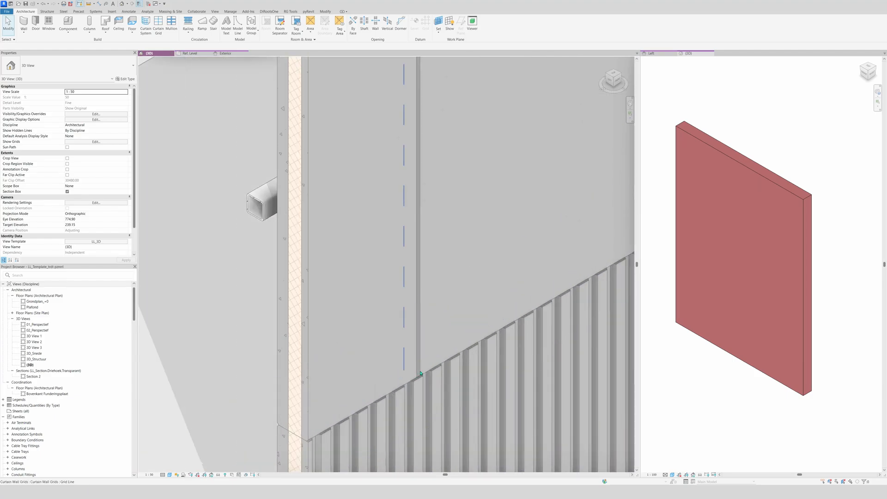
scroll(401, 340, down, 3)
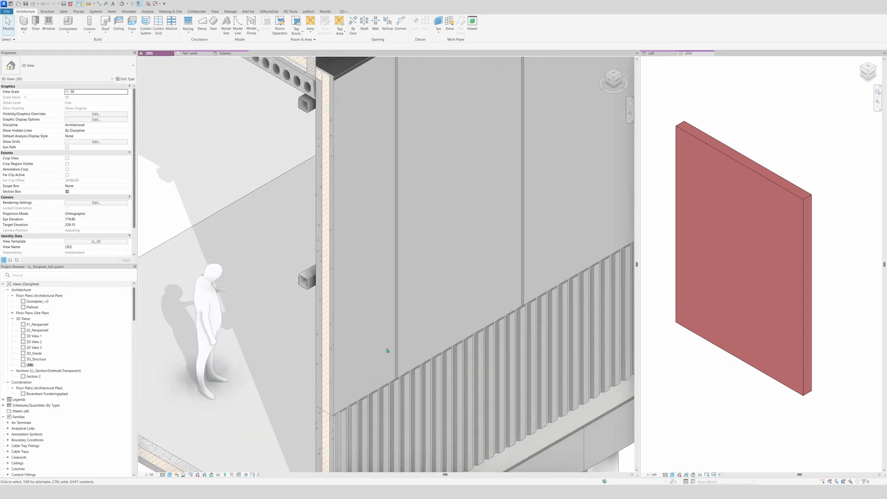
click(334, 195)
right_click(333, 194)
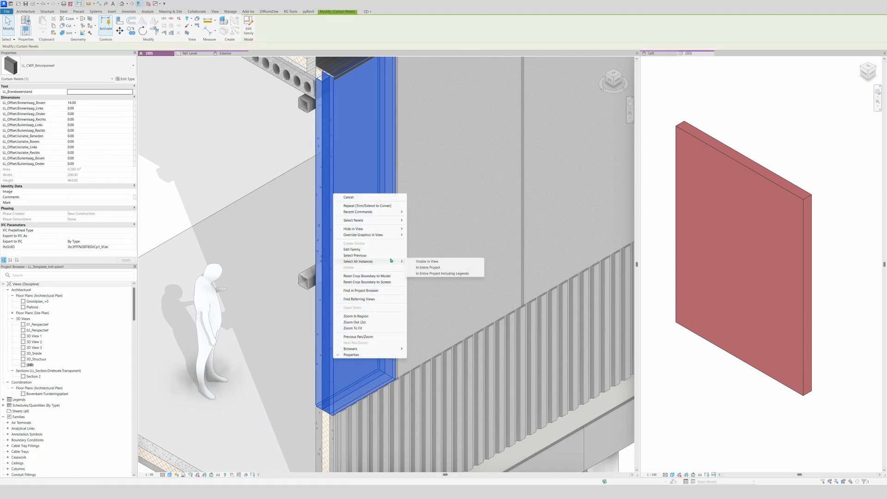
click(416, 229)
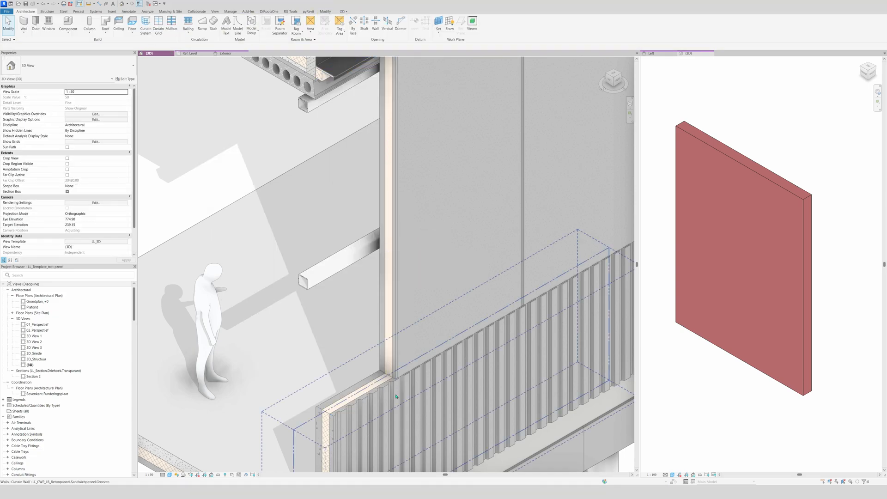
scroll(398, 374, up, 5)
scroll(398, 374, up, 1)
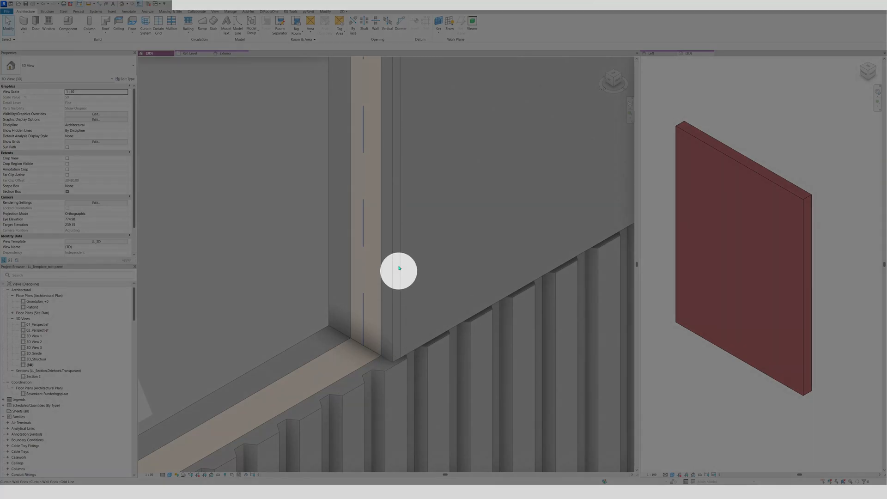
scroll(393, 350, down, 4)
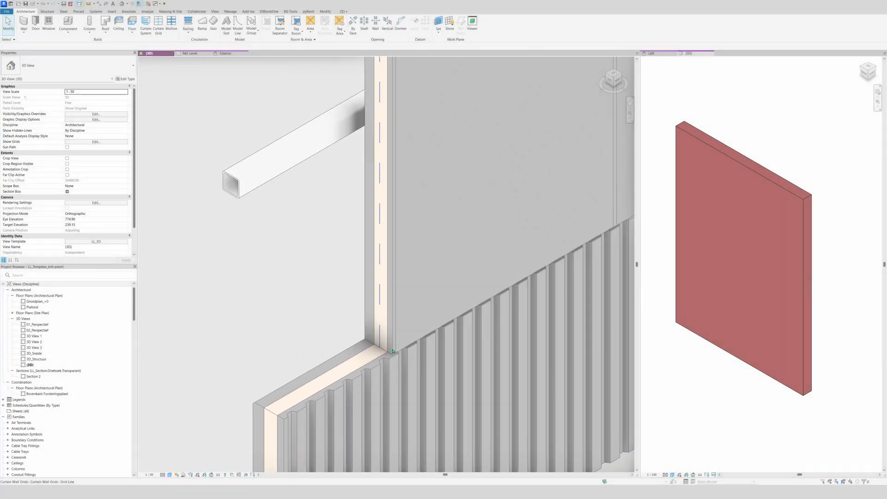
scroll(393, 350, down, 5)
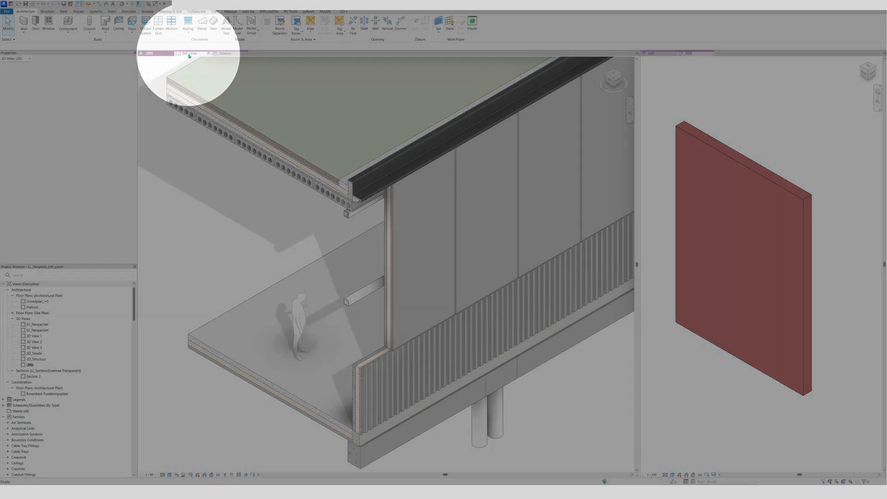
Return to the family's Ref. Level plan and widen the 3D view beside it
click(189, 54)
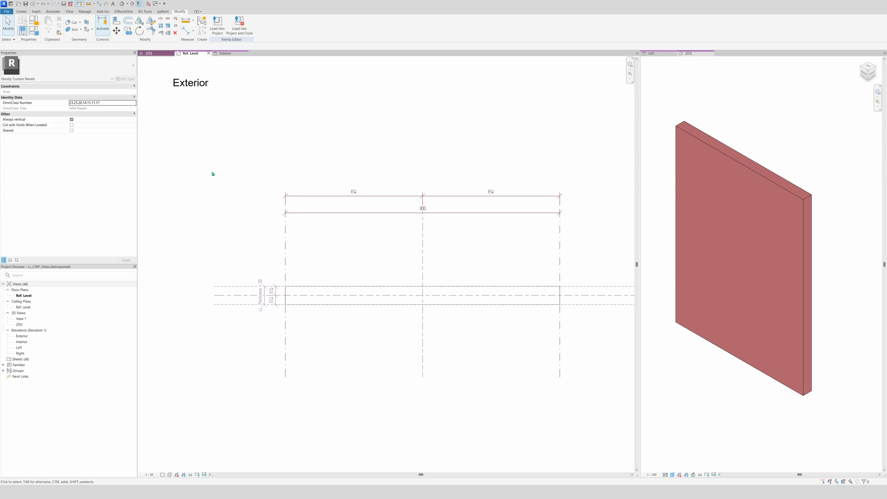
click(21, 11)
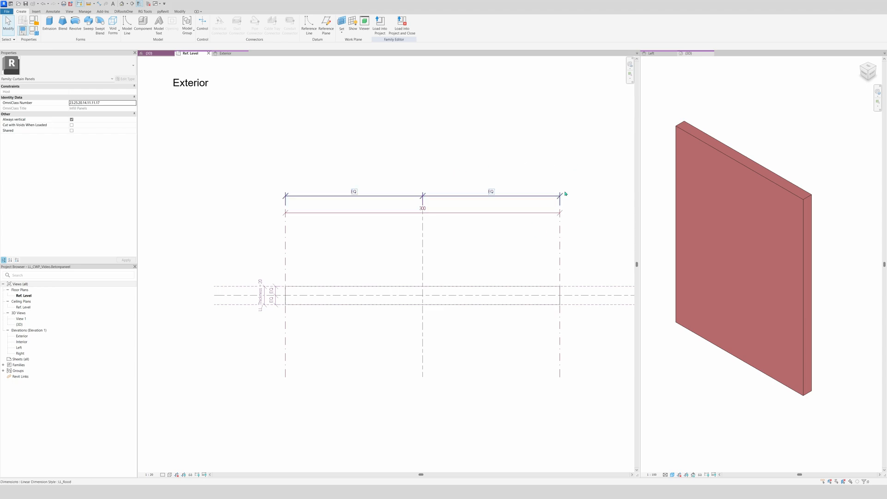
click(729, 163)
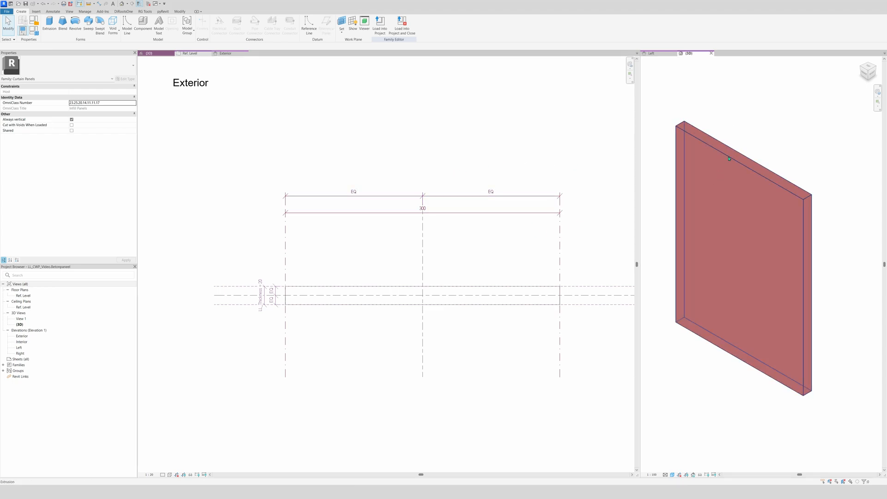
drag(639, 73, 445, 80)
scroll(728, 224, down, 3)
scroll(651, 222, up, 5)
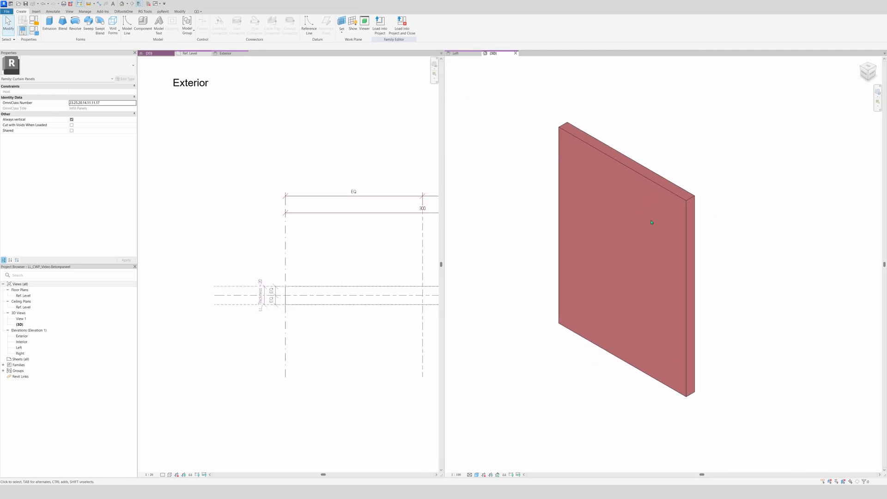
Fit the family's plan and 3D views to their contents and set the 3D view's scale to 1:20
scroll(291, 245, down, 3)
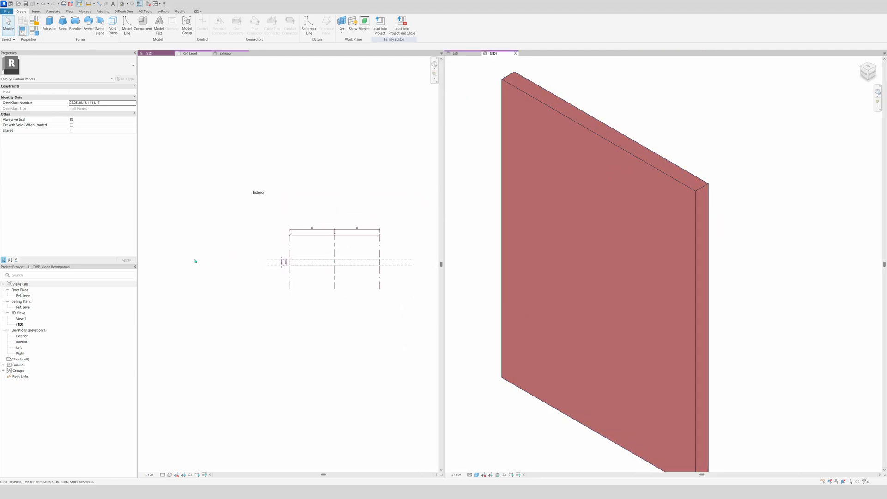
scroll(356, 257, up, 2)
click(350, 179)
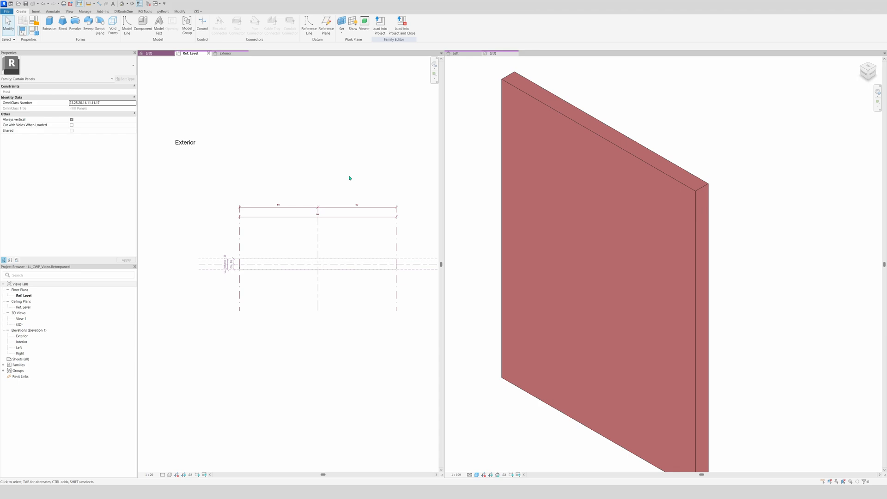
key(z)
key(a)
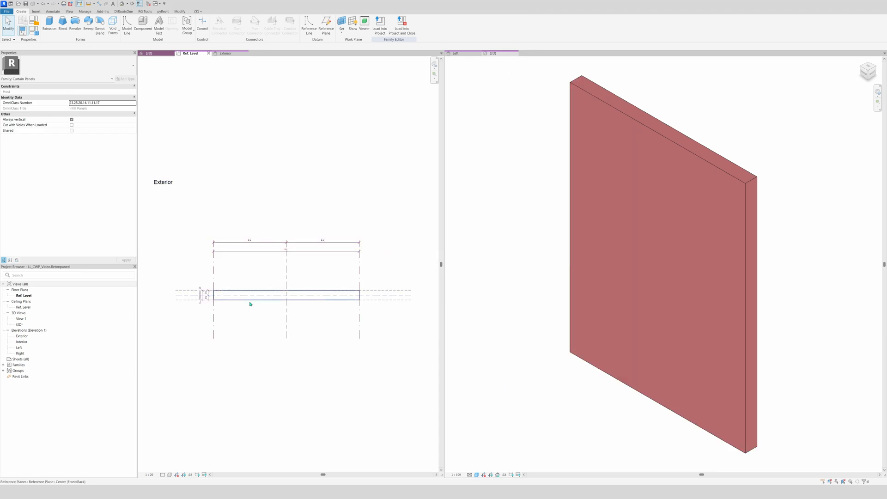
scroll(269, 303, up, 2)
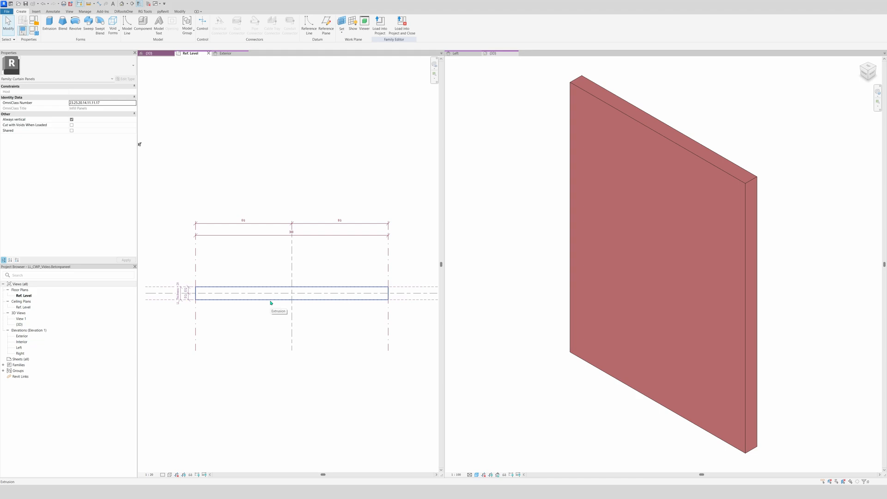
click(456, 474)
click(462, 421)
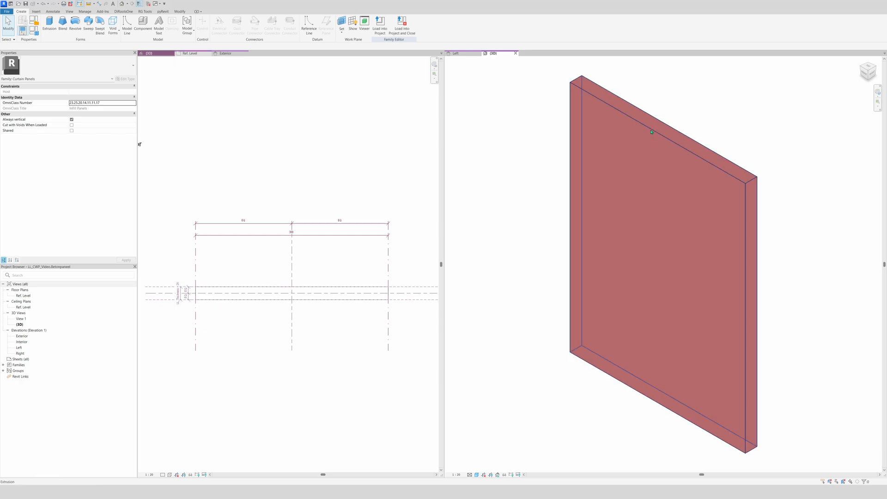
Assign the LL_Betonpaneel material to LL_Finisch.Material in the family types, apply it, and finish editing the types
click(35, 29)
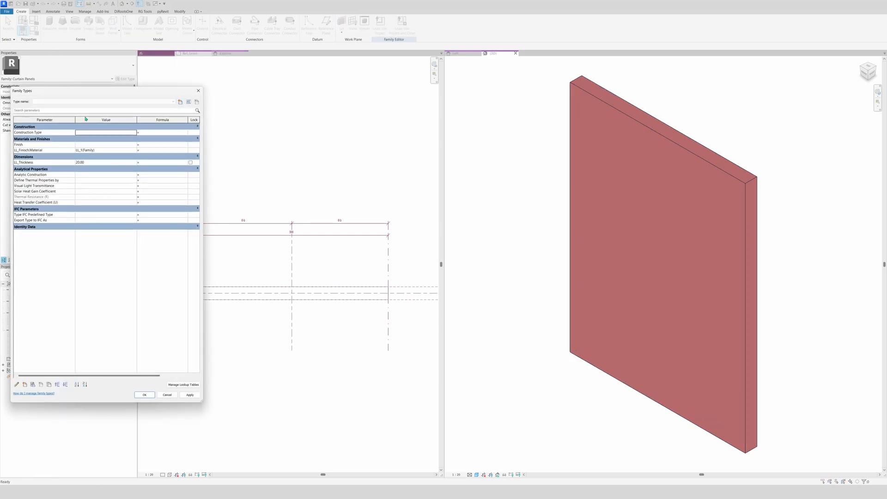
click(134, 151)
click(134, 151)
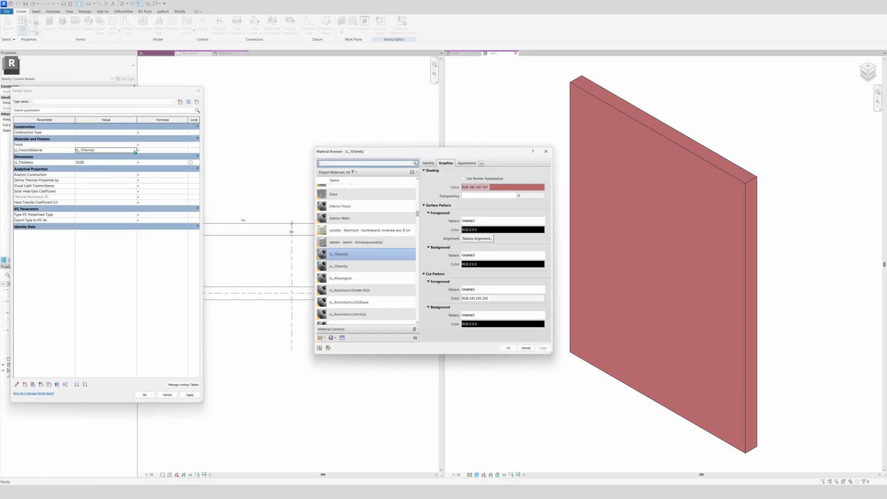
click(349, 164)
text(LL_beton)
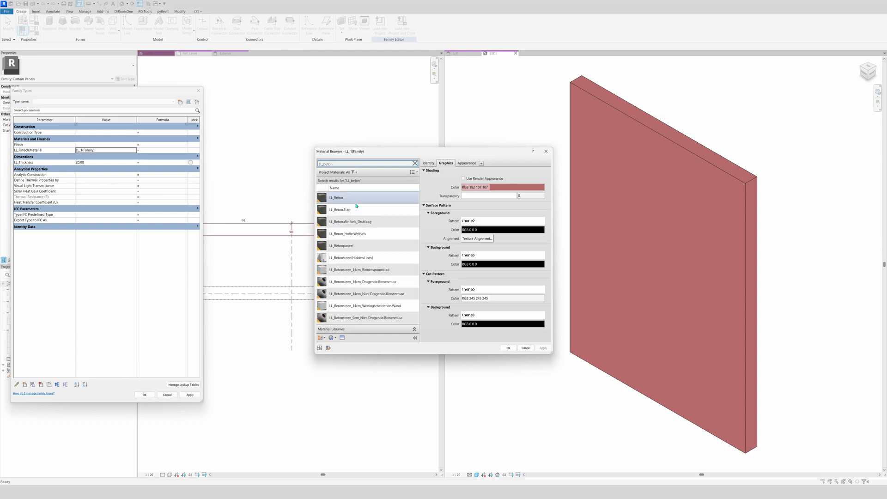
click(364, 246)
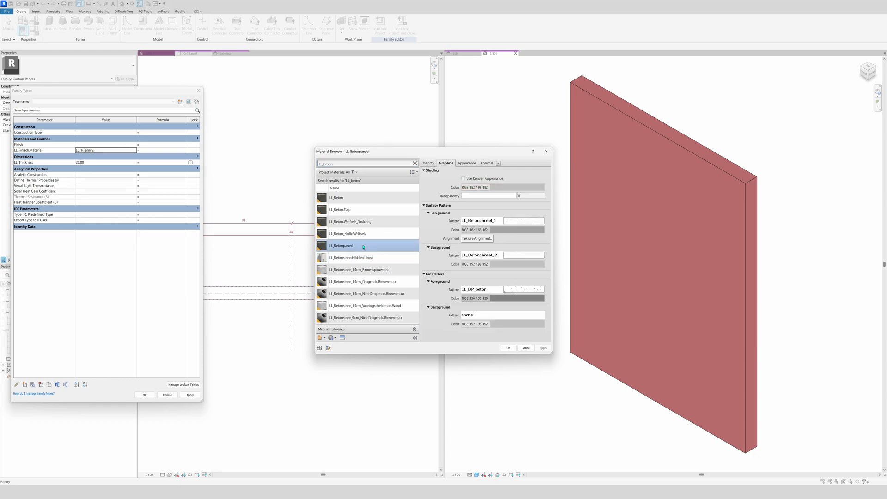
click(508, 348)
click(188, 396)
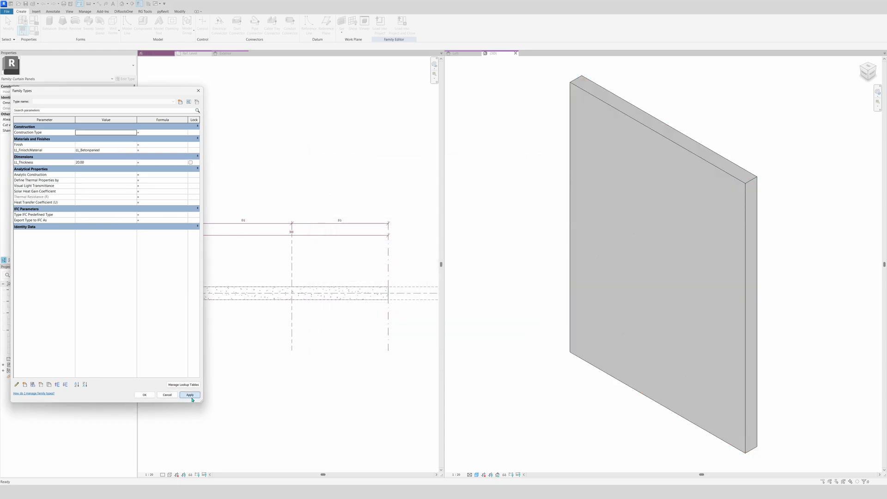
click(145, 394)
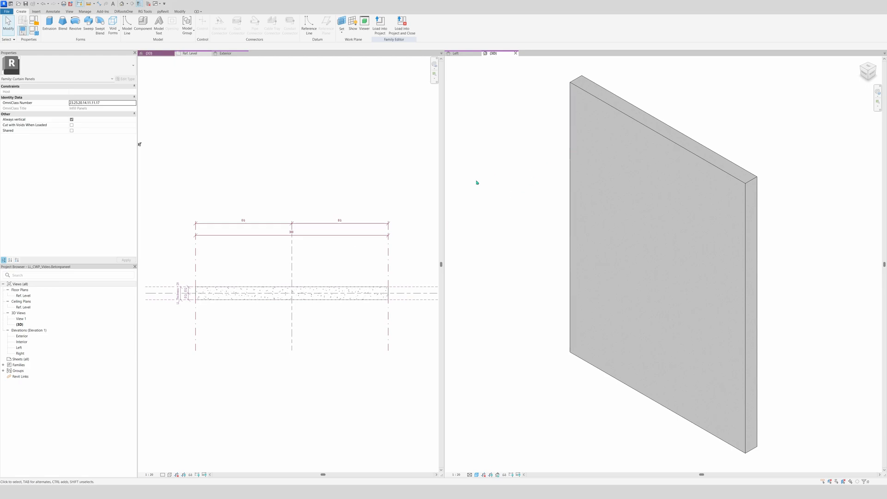
Start a void sweep and define its path by picking the four perimeter edges of the panel's front face
scroll(476, 183, down, 1)
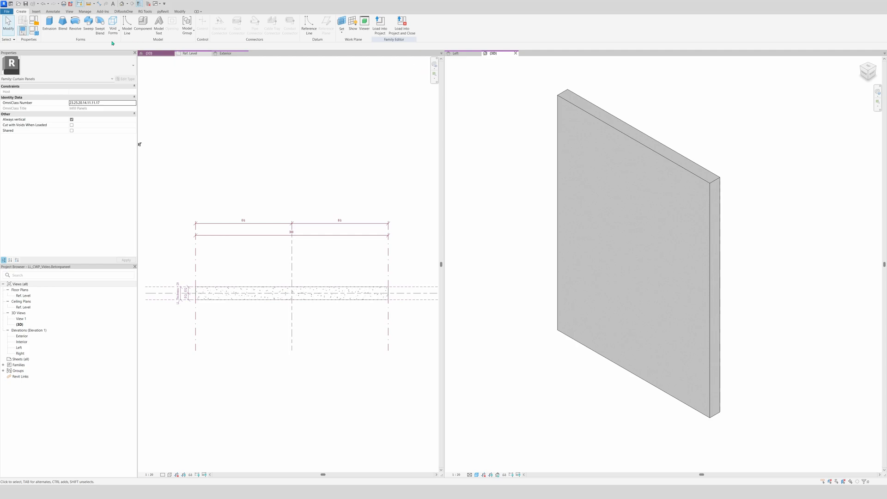
click(113, 25)
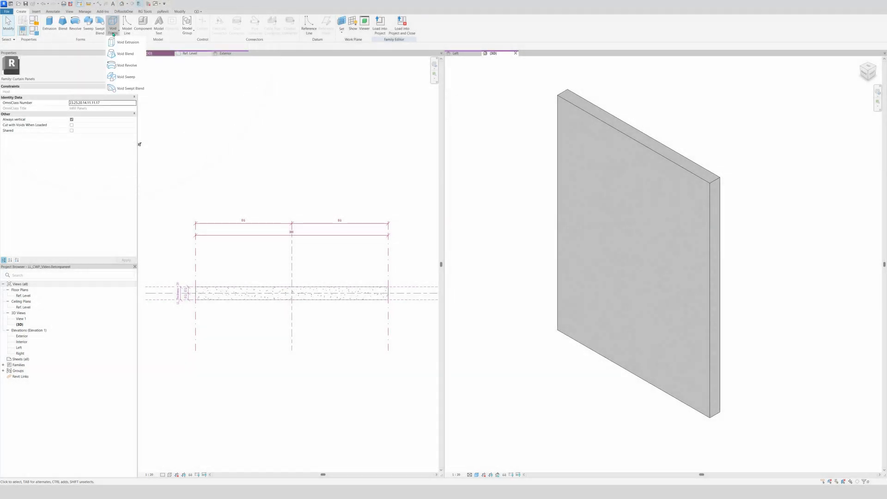
click(132, 80)
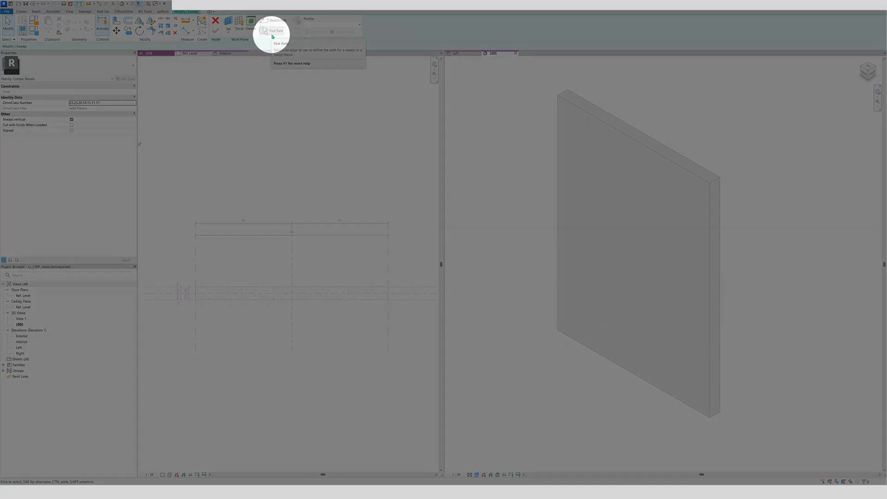
click(272, 33)
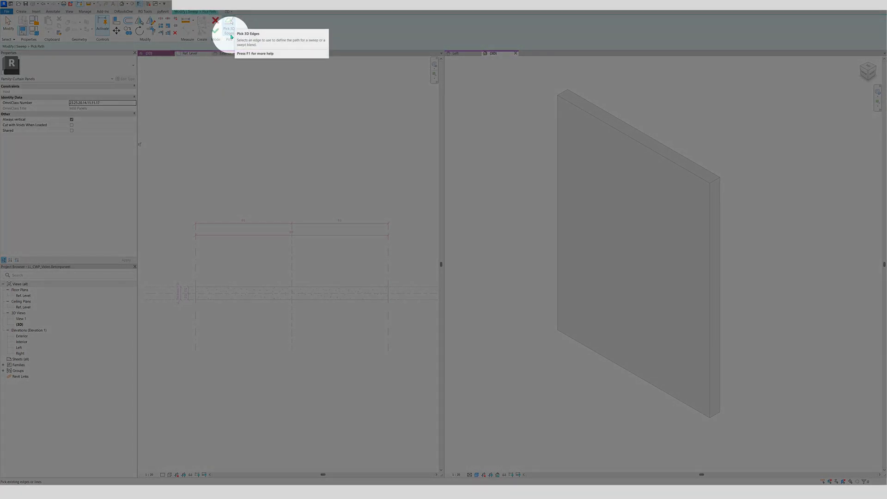
click(231, 37)
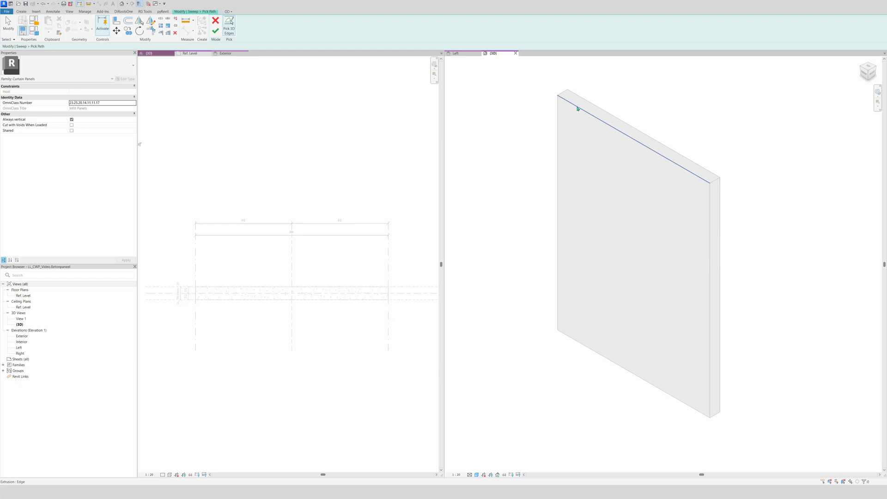
click(577, 109)
click(558, 125)
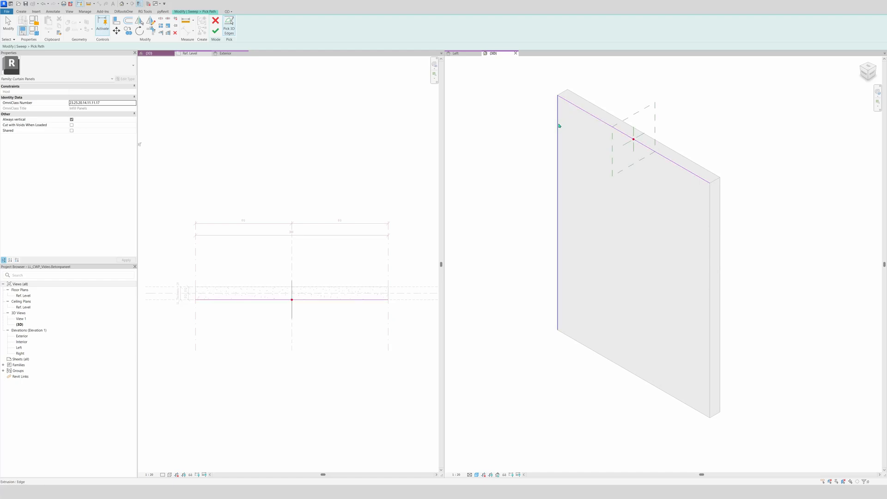
click(653, 384)
click(710, 311)
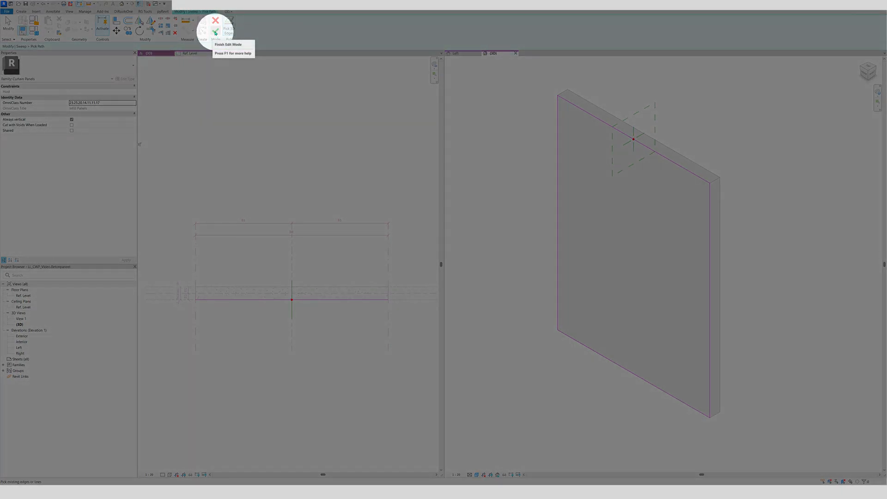
click(215, 32)
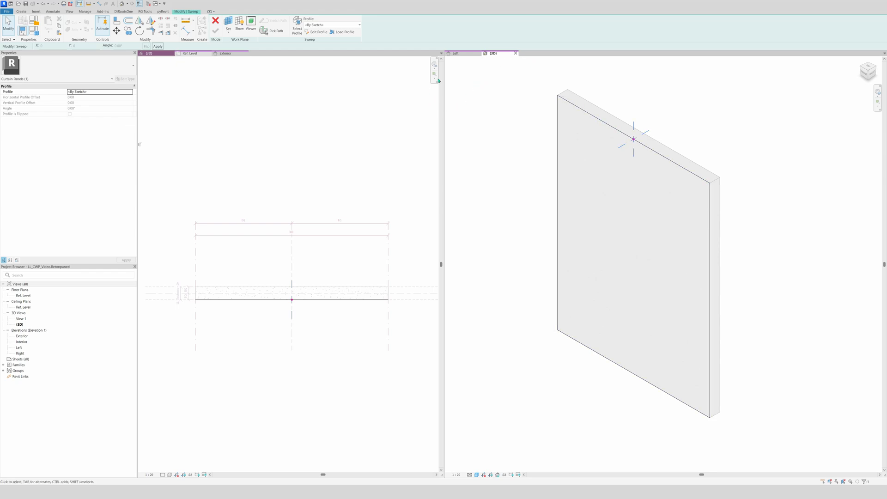
Open the void sweep's profile sketch for editing in the Left elevation, at the panel's upper front corner
click(459, 54)
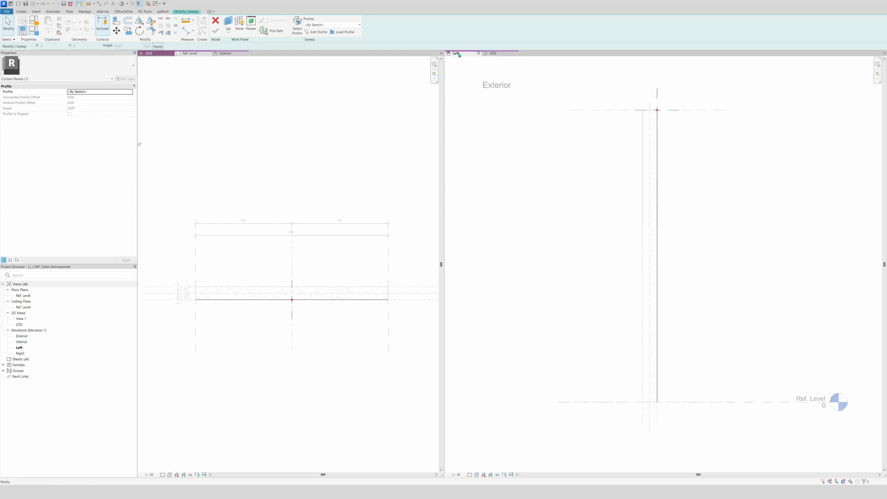
scroll(588, 212, up, 6)
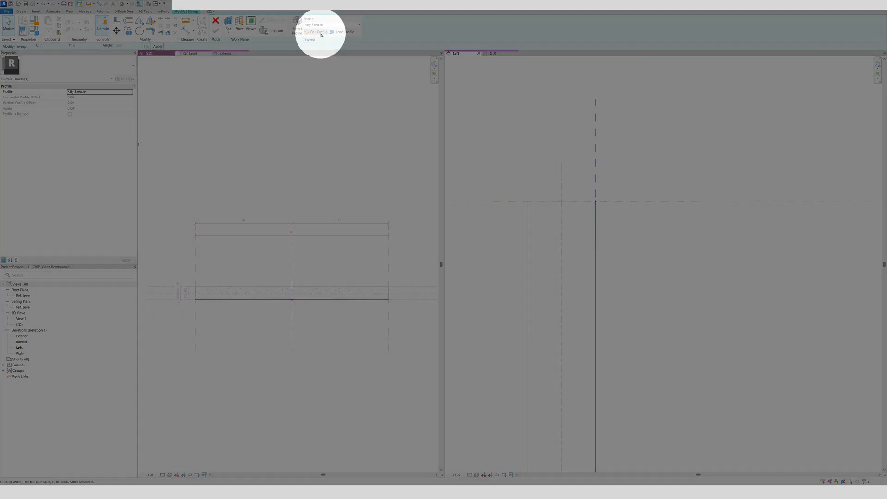
click(317, 32)
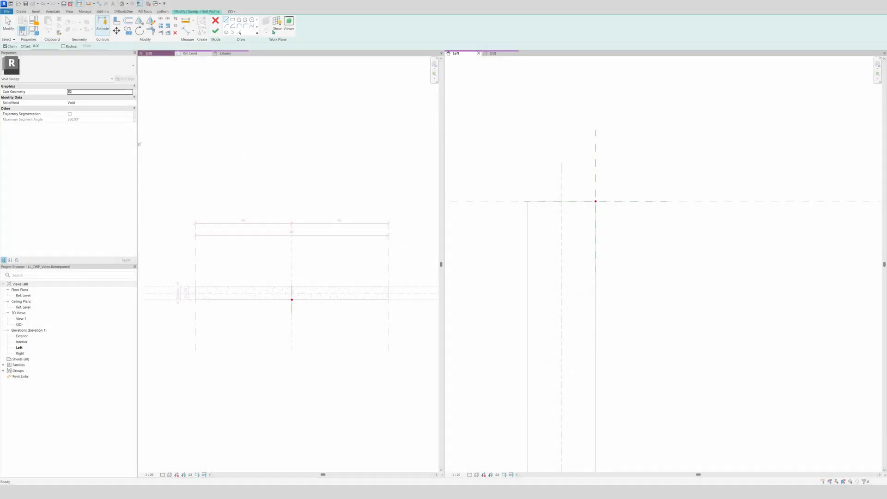
scroll(599, 204, up, 4)
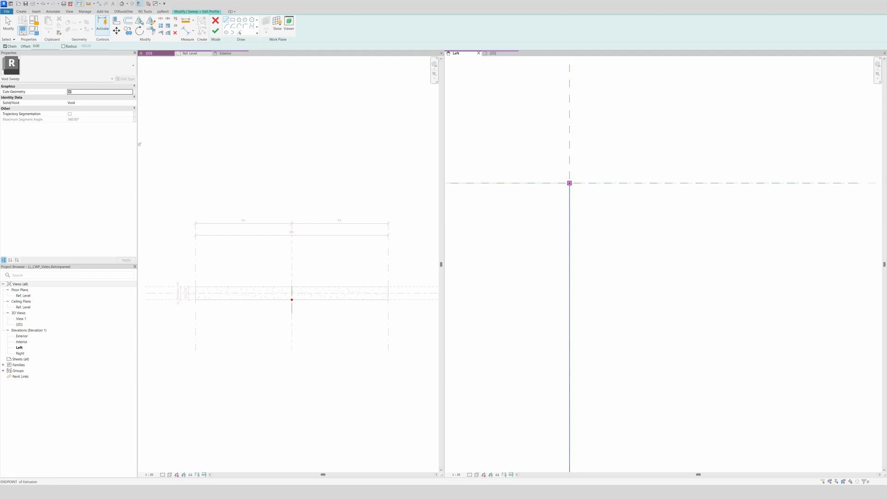
Sketch a closed right-triangle profile with legs about 1.5 long, running from the corner along the panel's top edge and front face
click(569, 183)
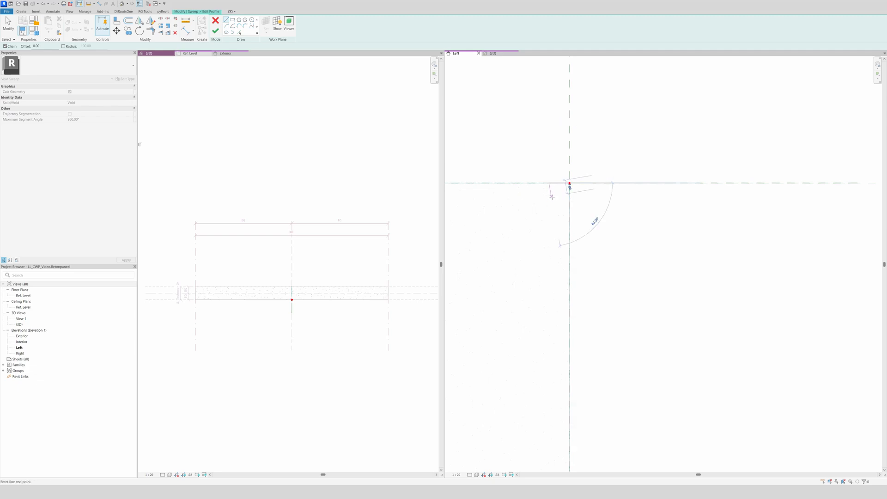
key(Escape)
click(569, 182)
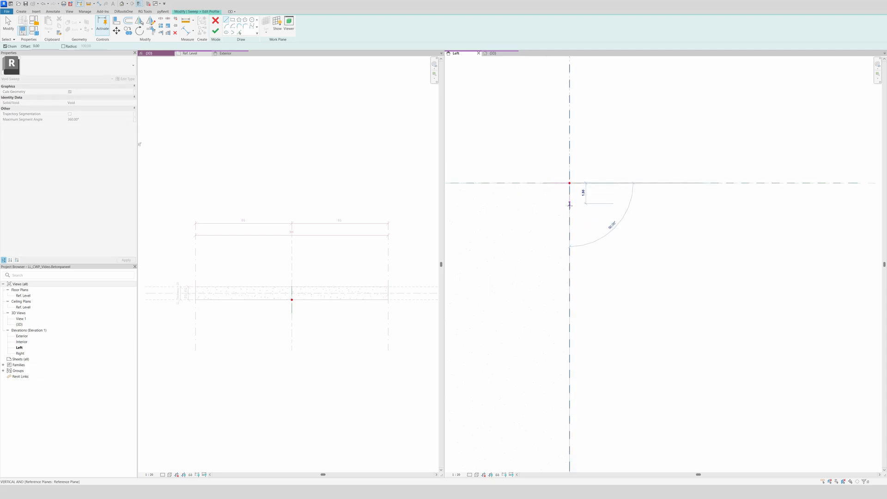
click(548, 183)
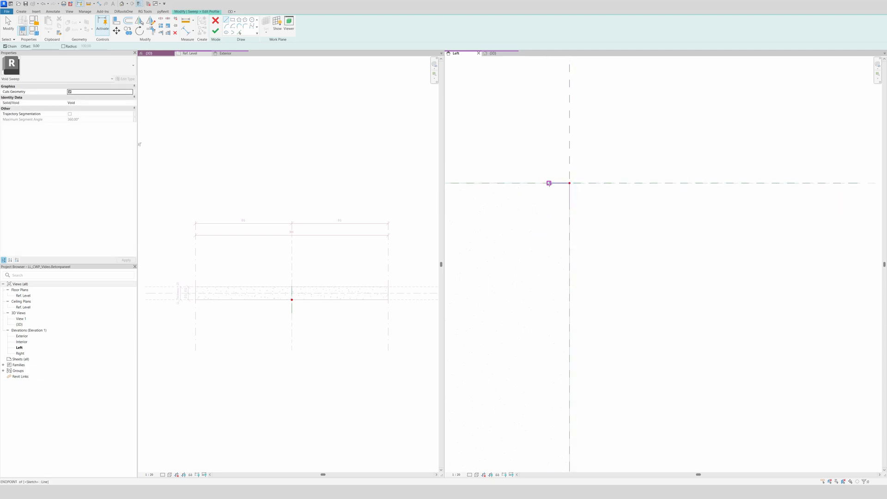
click(569, 204)
key(Escape)
key(Escape)
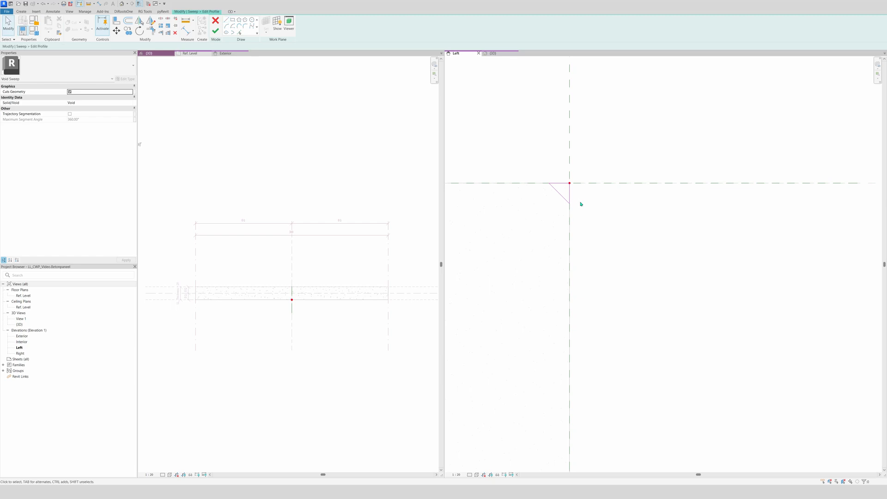
Move the profile triangle's diagonal line slightly farther from the panel's corner
click(558, 193)
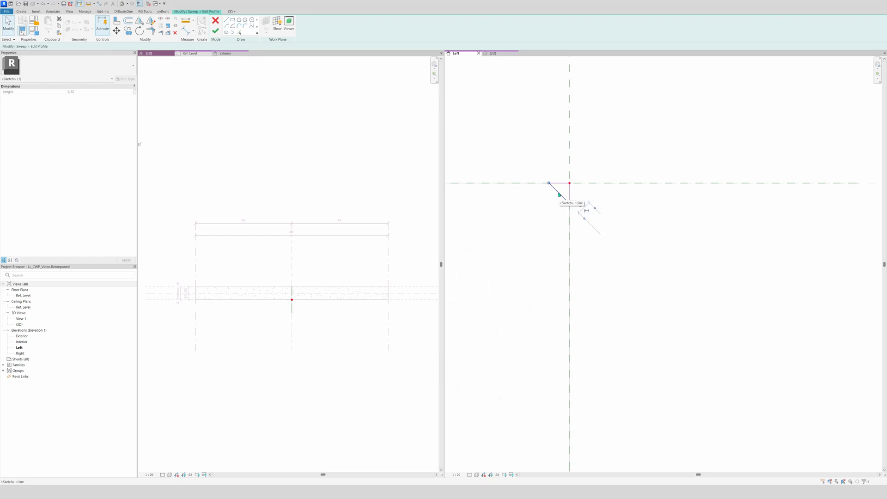
drag(558, 194, 558, 193)
key(Escape)
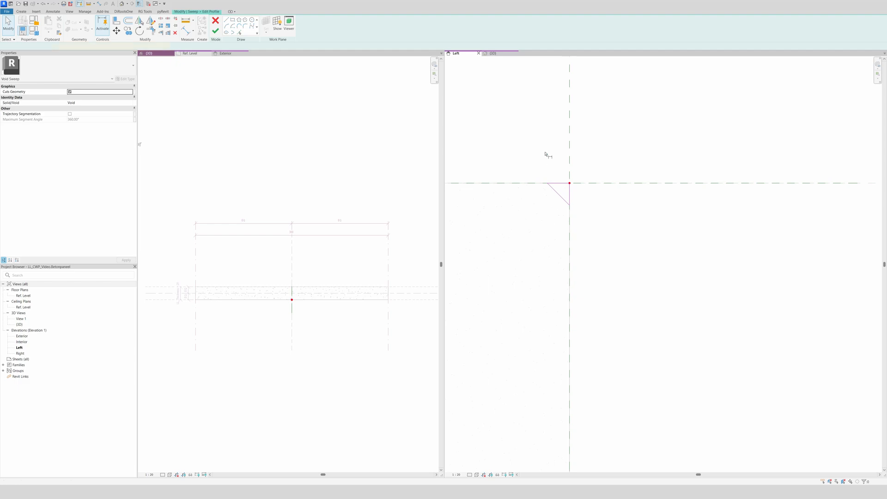
key(d)
key(i)
click(569, 156)
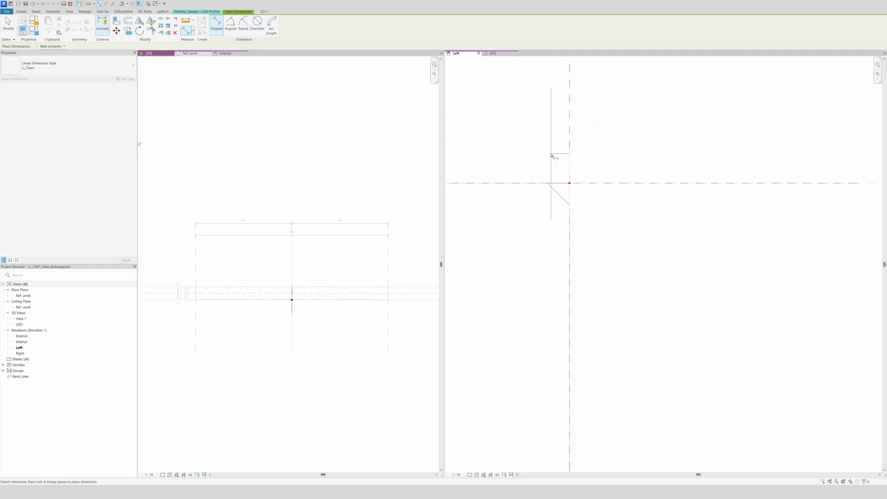
key(Escape)
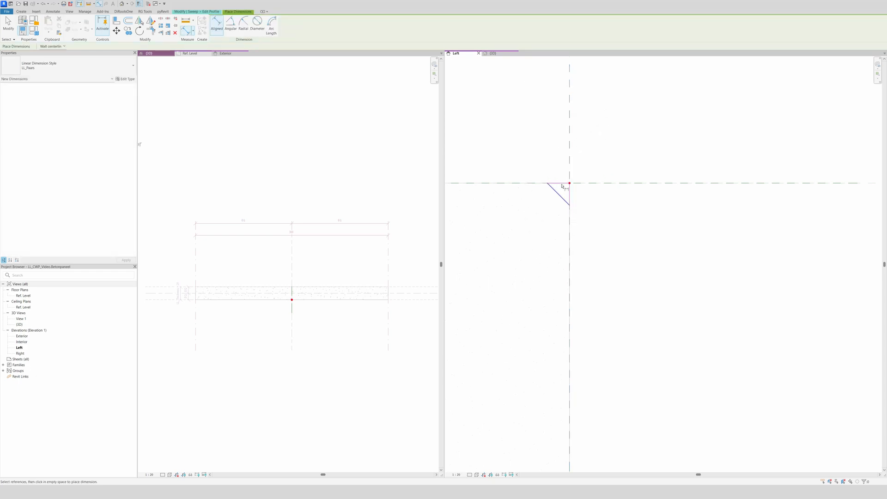
click(571, 143)
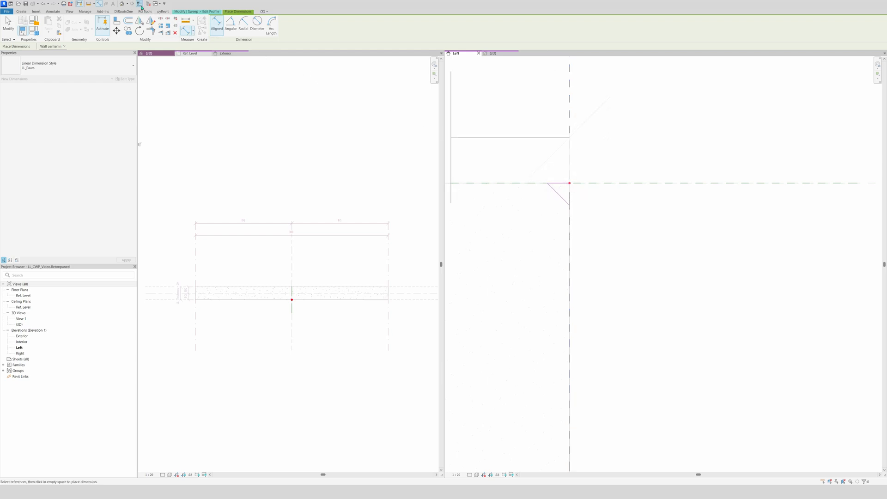
Turn off the thin lines display and set the Left elevation's scale to 1:2
click(141, 5)
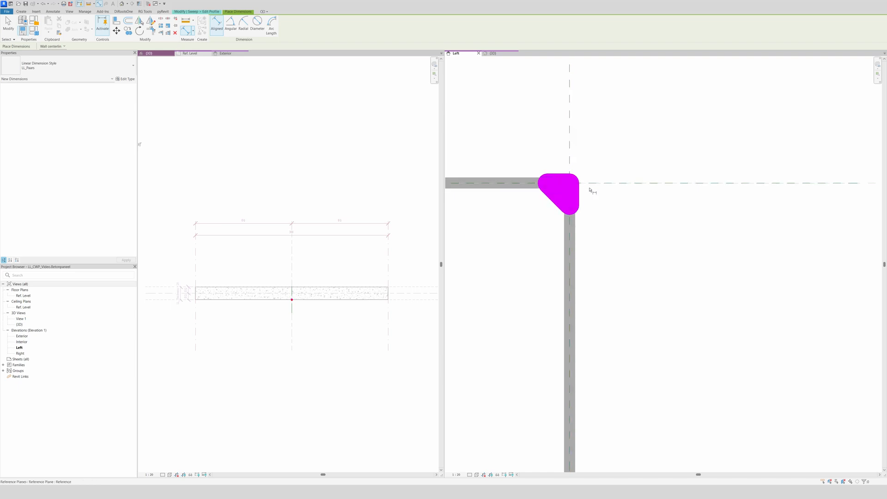
key(Escape)
key(Escape)
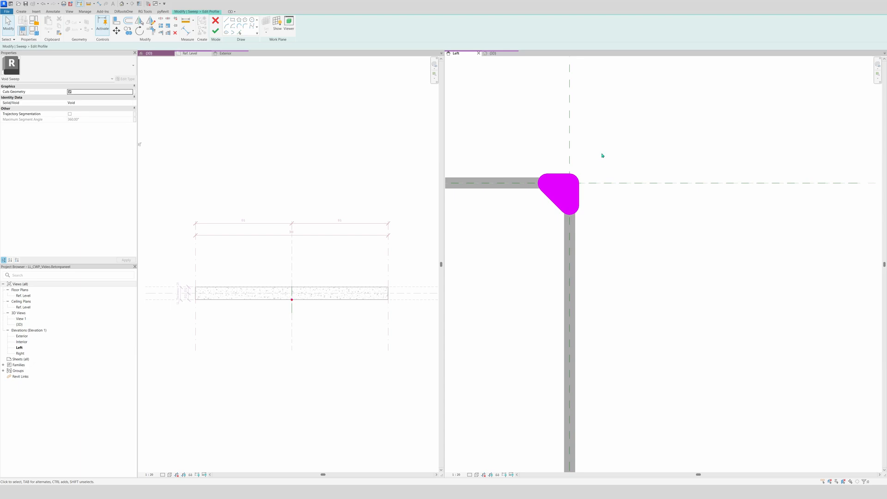
click(456, 475)
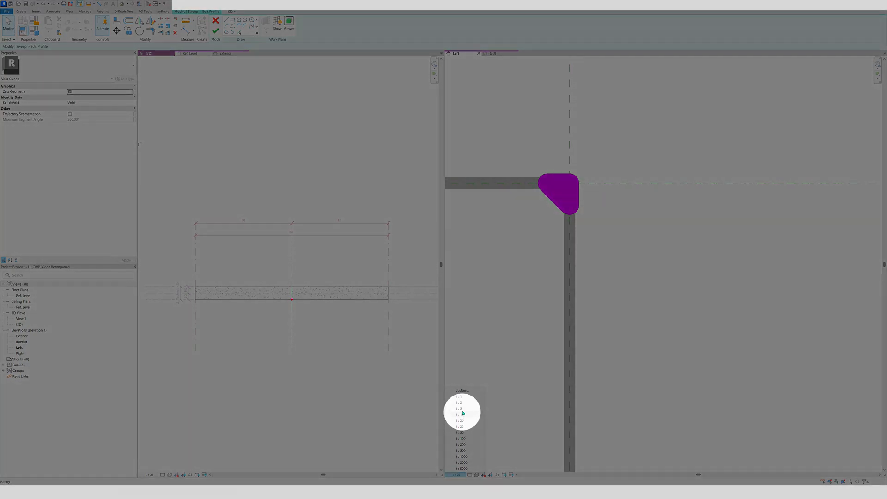
click(459, 409)
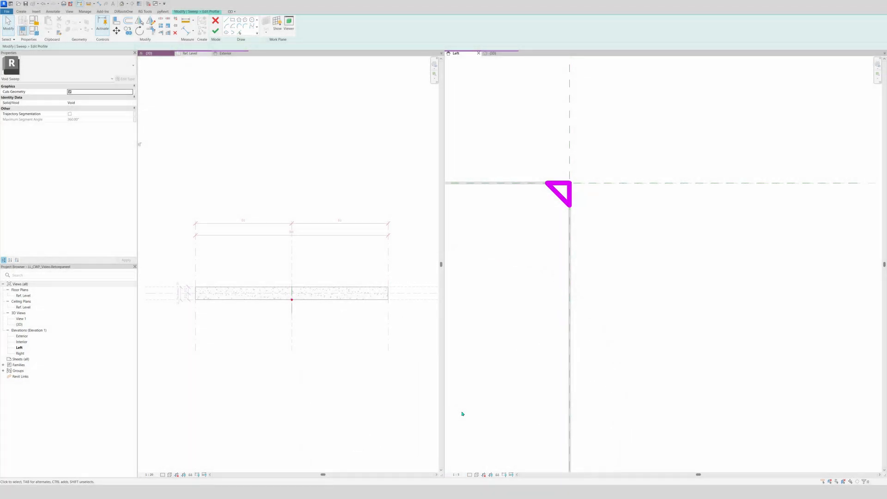
click(456, 474)
click(463, 404)
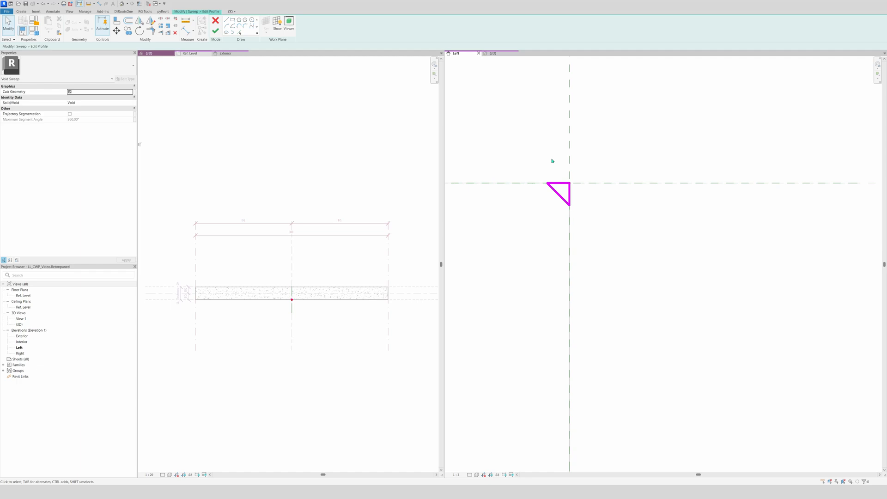
Dimension the triangle's horizontal leg from the vertical reference plane to its far endpoint, placing the dimension above the profile
key(d)
key(i)
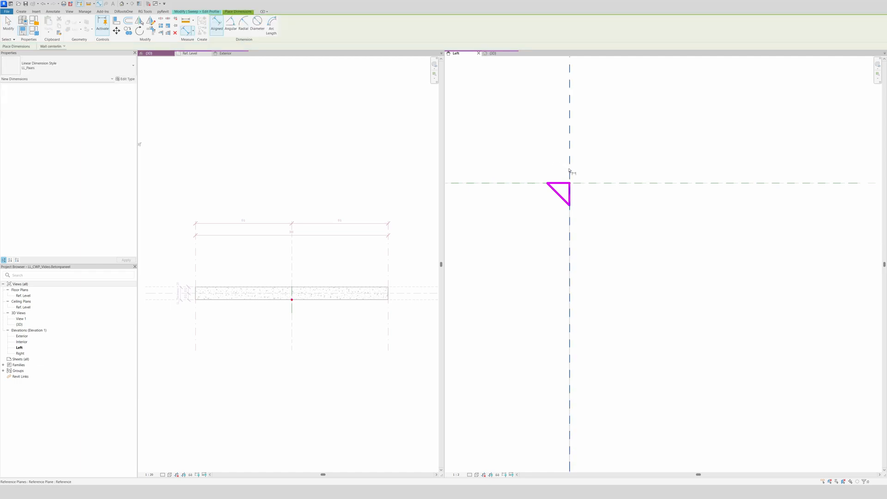
click(569, 171)
scroll(549, 178, up, 3)
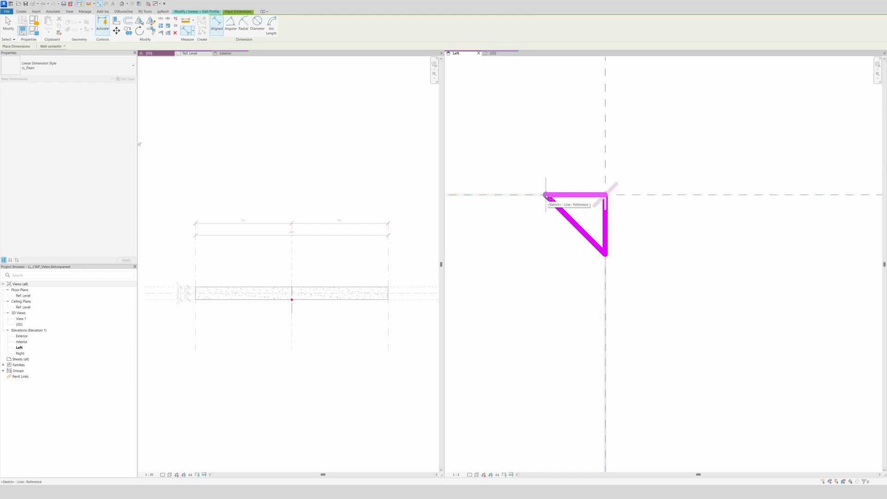
click(546, 196)
scroll(546, 196, down, 2)
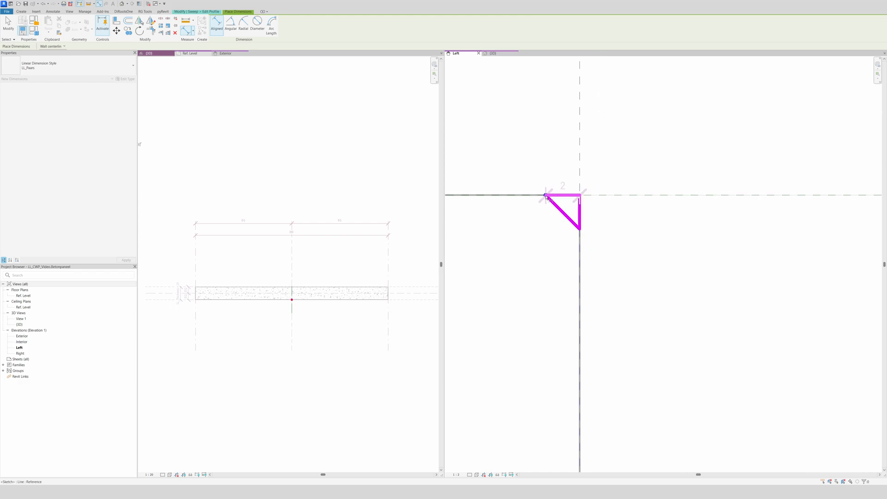
click(548, 147)
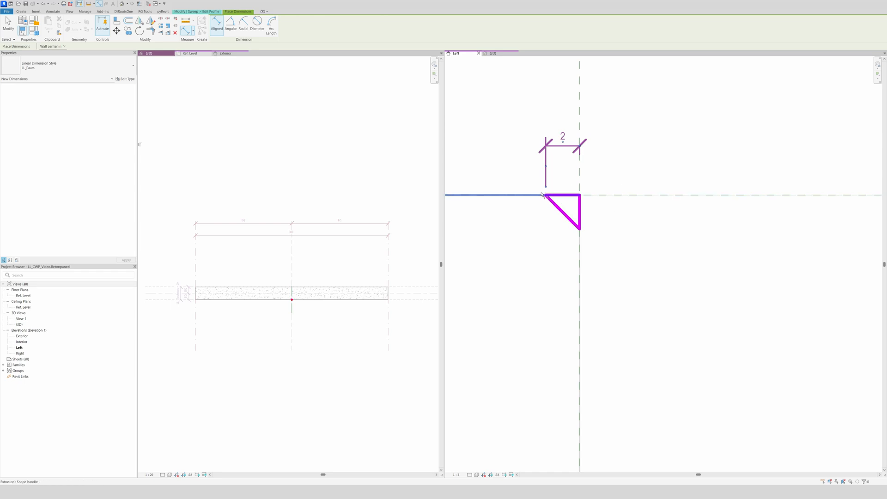
Dimension the triangle's vertical leg from the horizontal reference plane to its lower endpoint, placing the dimension beside the profile
click(614, 196)
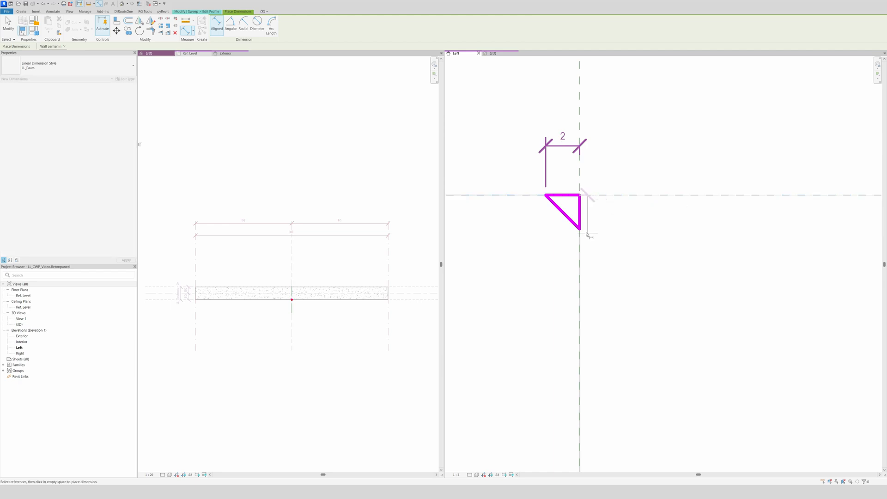
scroll(580, 231, up, 3)
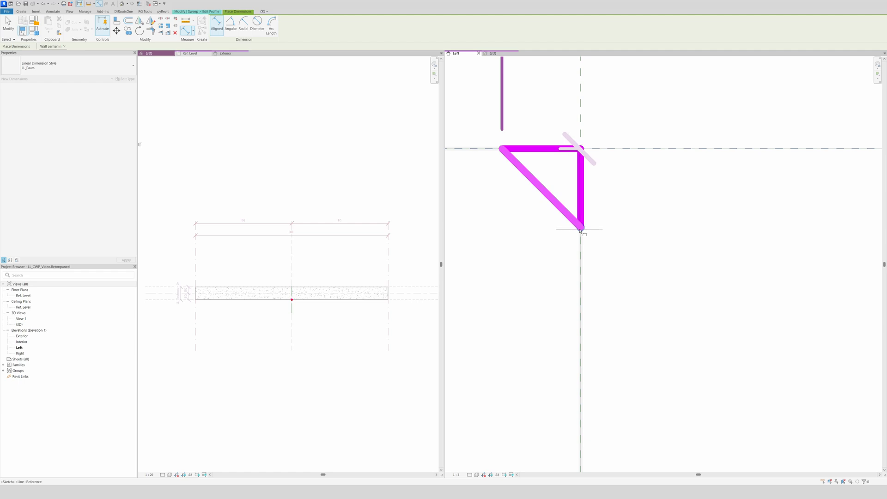
key(Tab)
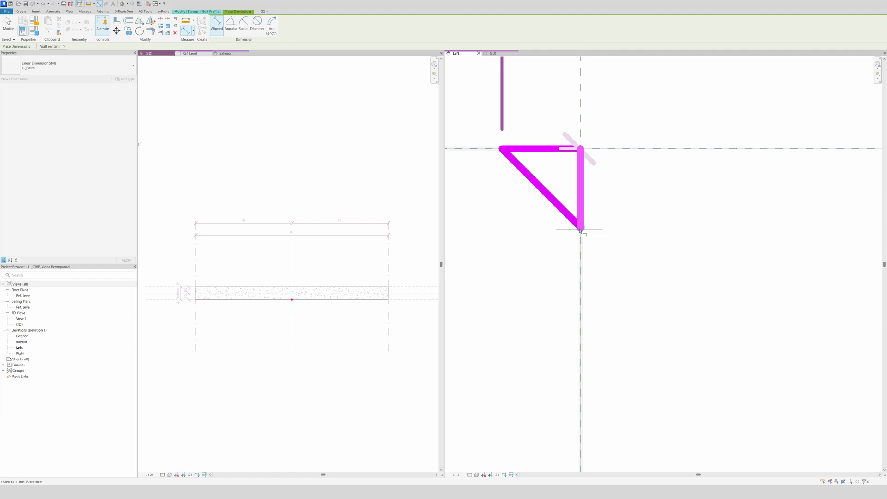
click(580, 231)
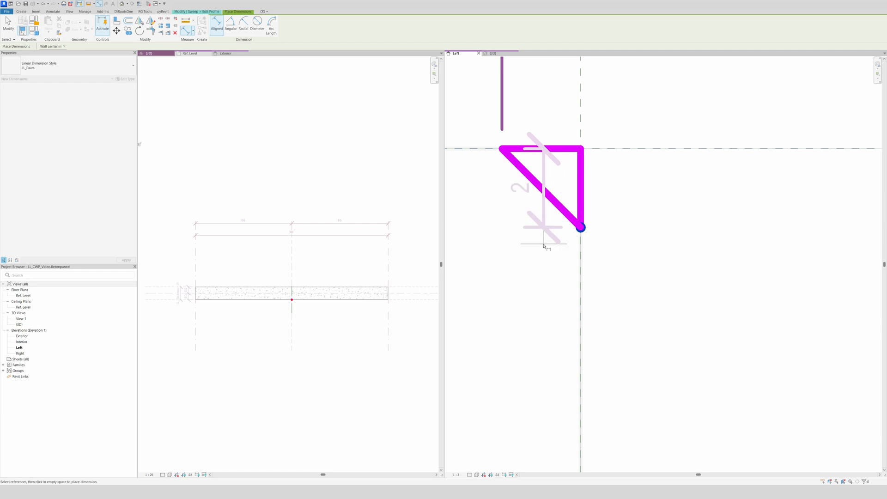
scroll(573, 230, down, 2)
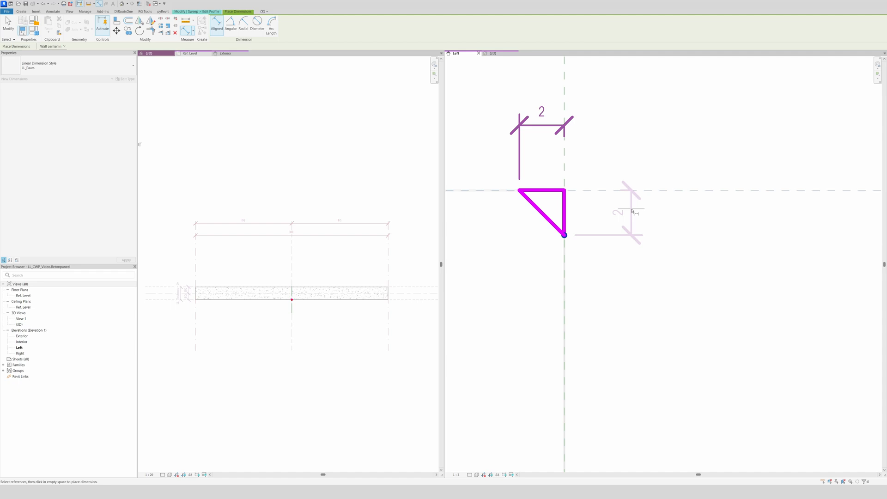
click(633, 211)
scroll(592, 272, down, 2)
key(Escape)
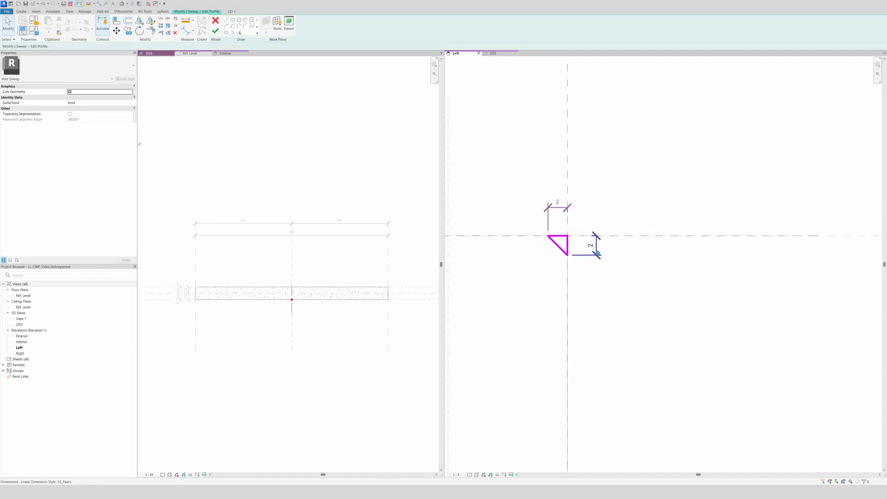
Change both profile dimensions to the LL_Zwart linear dimension style
ctrl+click(555, 207)
click(69, 65)
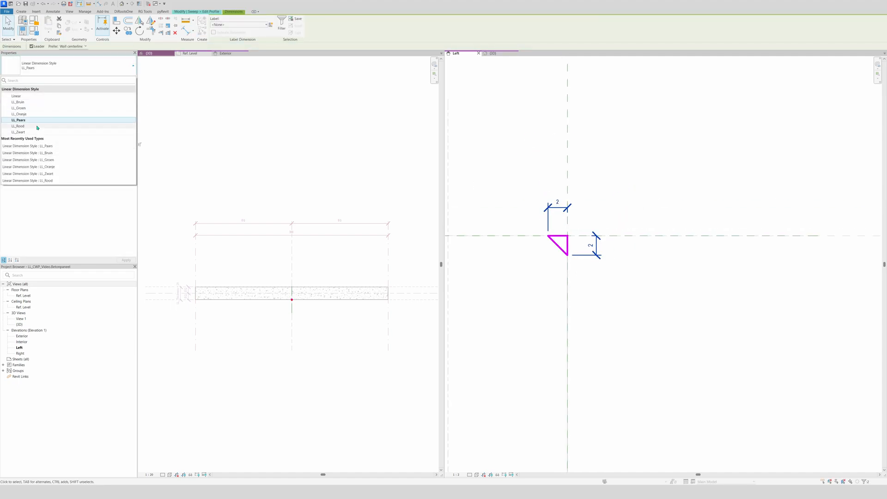
click(24, 133)
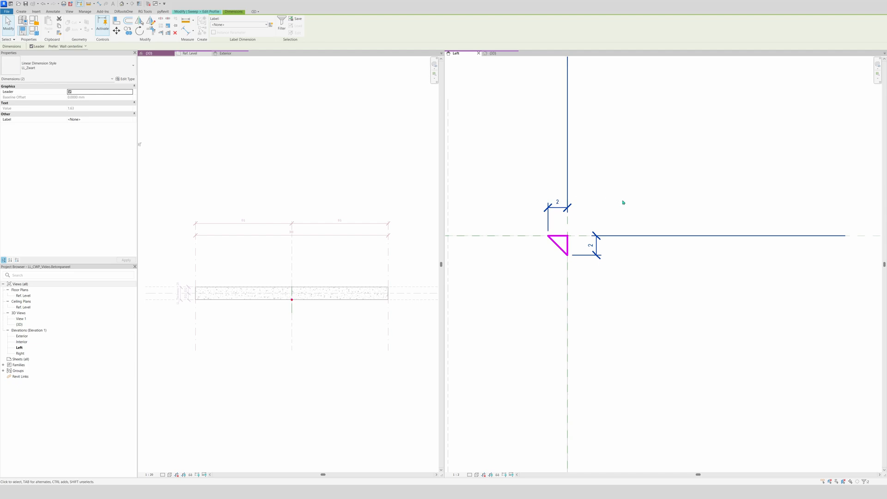
key(Escape)
Label the horizontal leg's dimension with a new family type parameter named LL_chamfer
scroll(604, 220, up, 1)
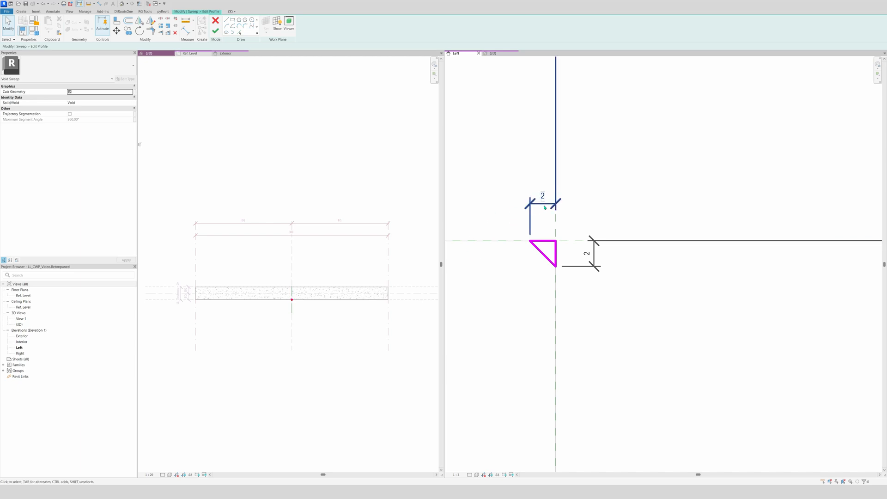
click(544, 208)
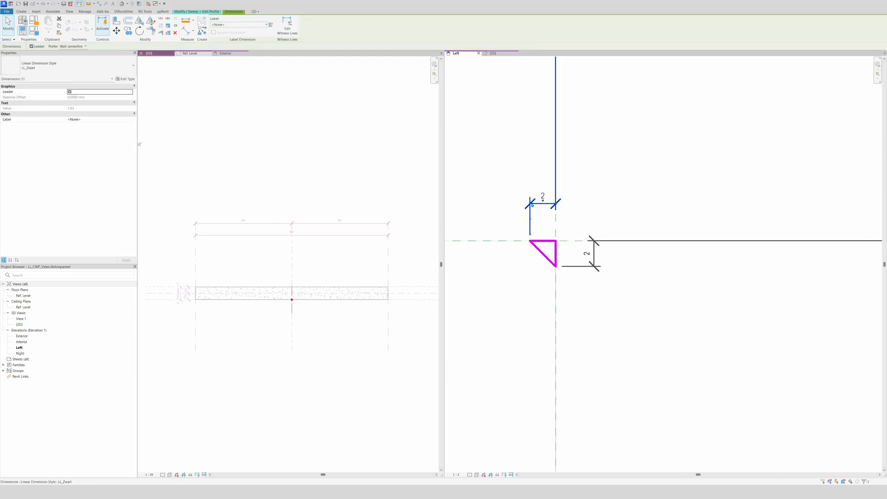
click(273, 27)
text(L)
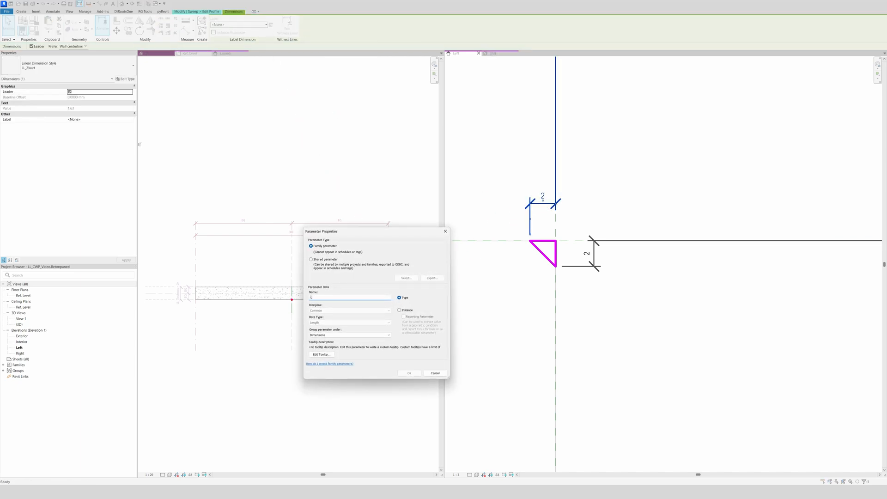
text(L_chamfer)
click(409, 373)
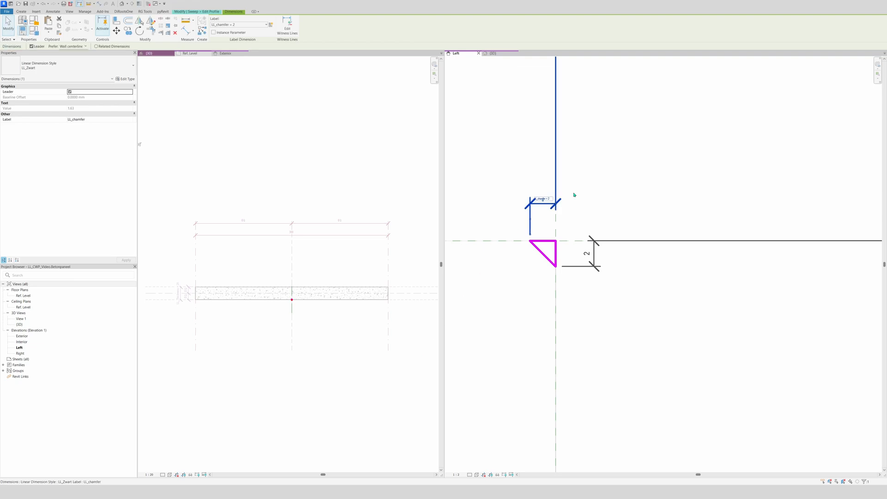
click(589, 180)
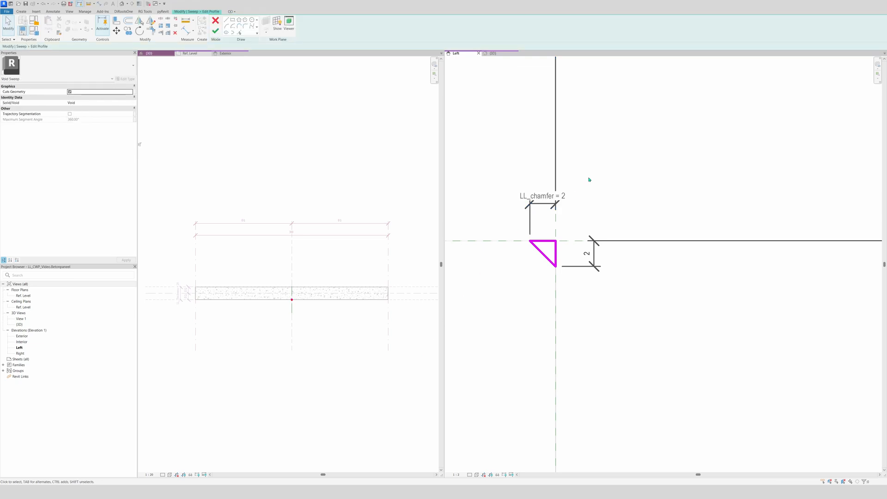
Label the vertical leg's dimension with the existing LL_chamfer parameter
click(596, 253)
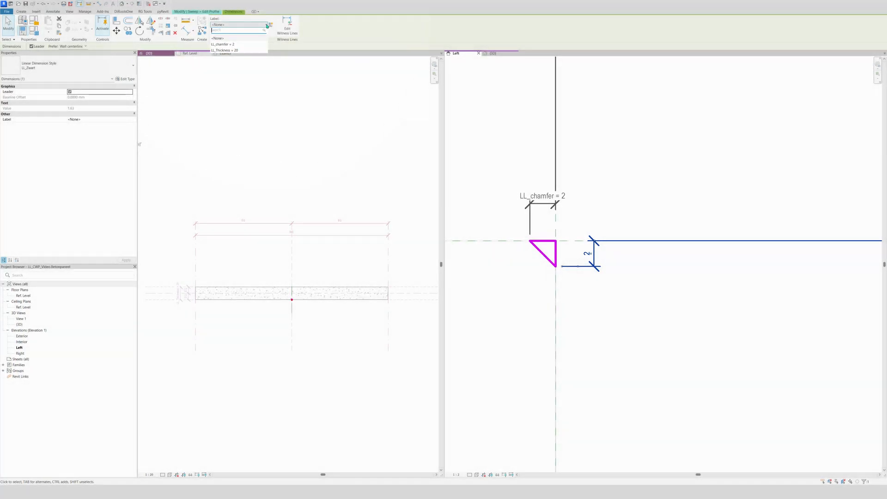
click(266, 25)
click(227, 44)
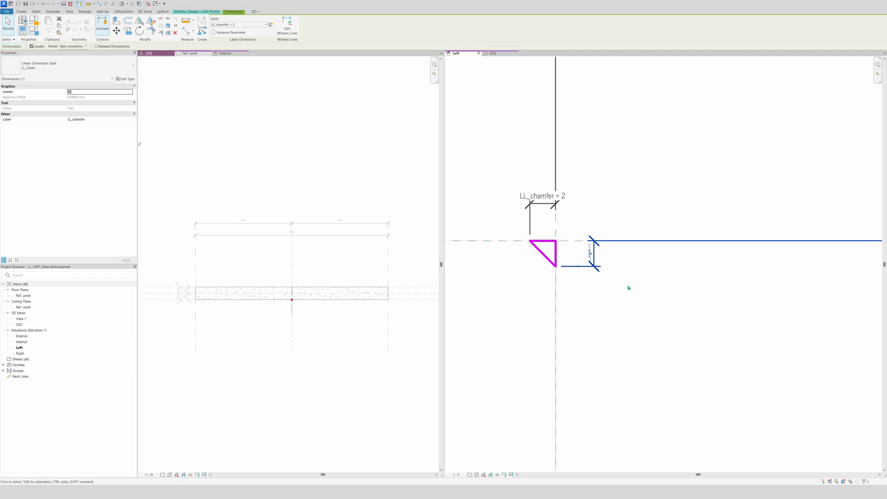
click(630, 287)
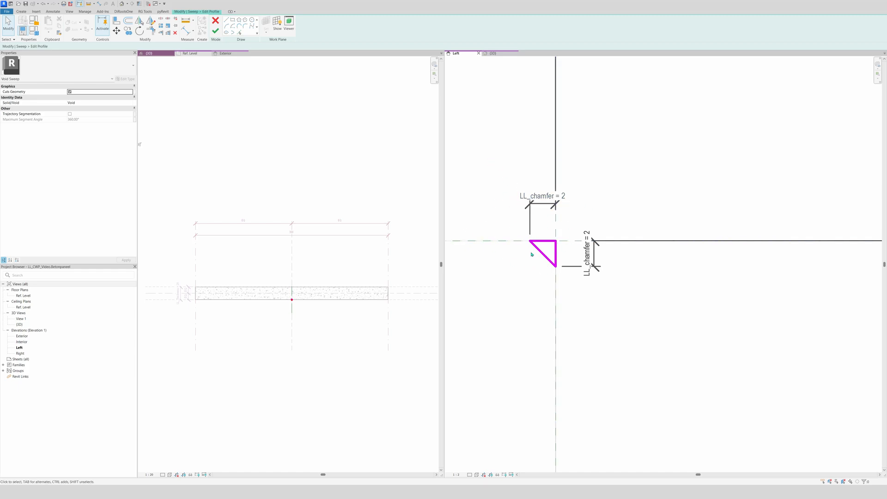
Finish the triangular profile and complete the void sweep around the panel's front edges
scroll(528, 253, down, 5)
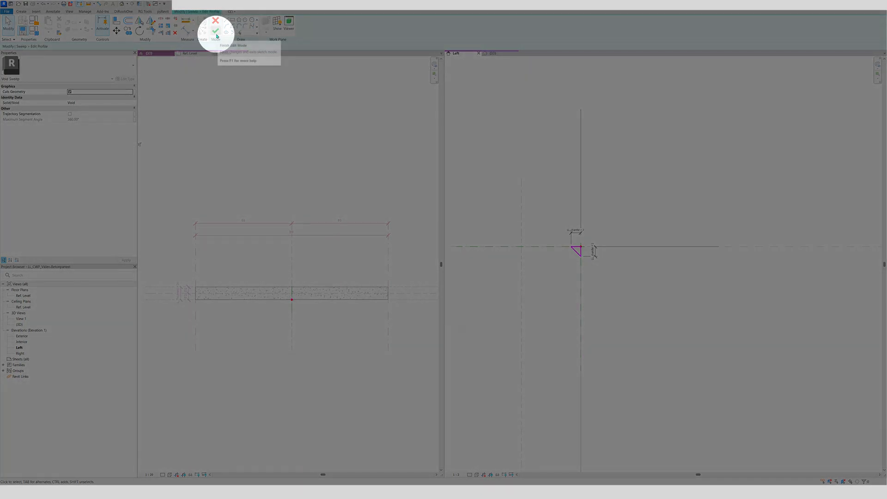
click(215, 31)
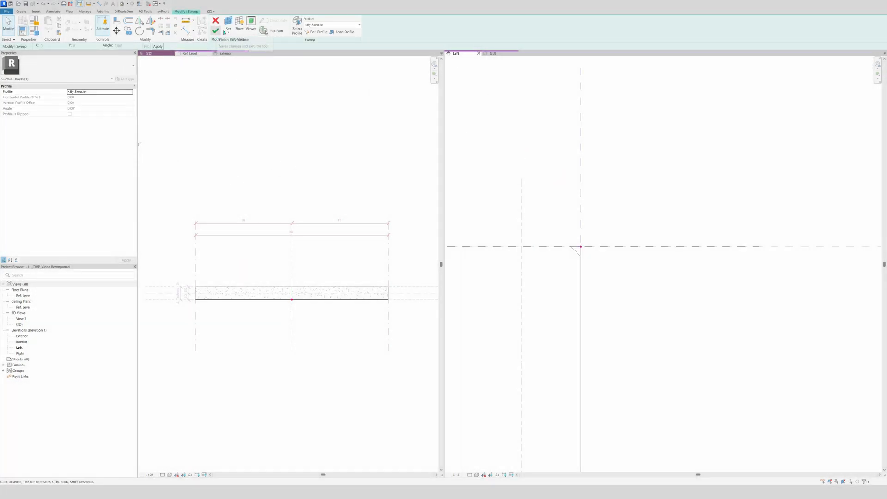
click(492, 53)
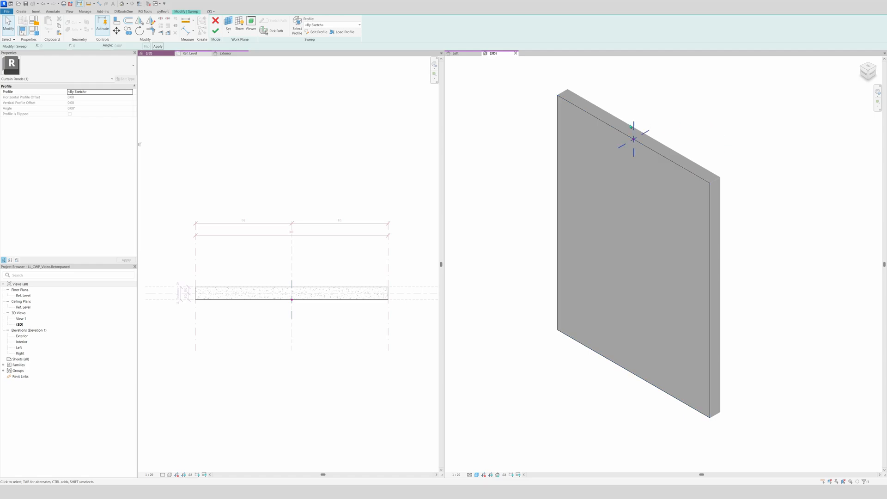
click(215, 31)
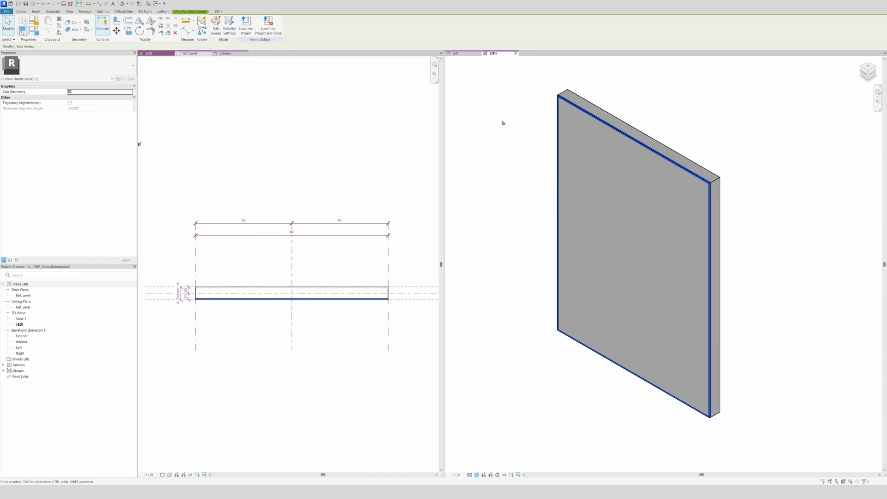
click(802, 157)
Turn on thin line display and examine the chamfered top front edge in the 3D view and the Left elevation
scroll(573, 86, up, 5)
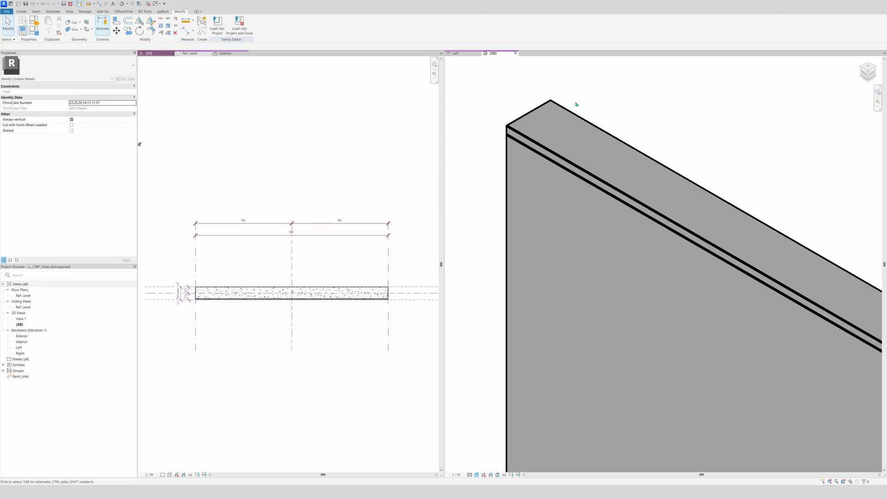
click(139, 4)
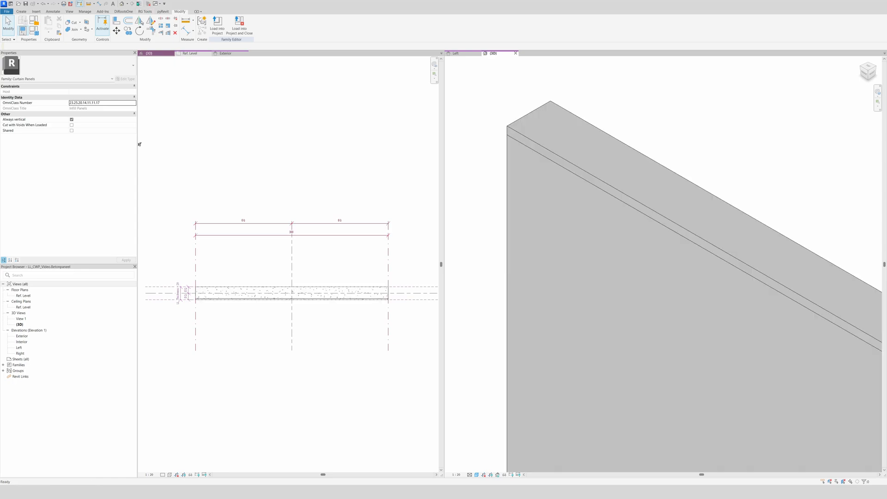
scroll(514, 132, up, 3)
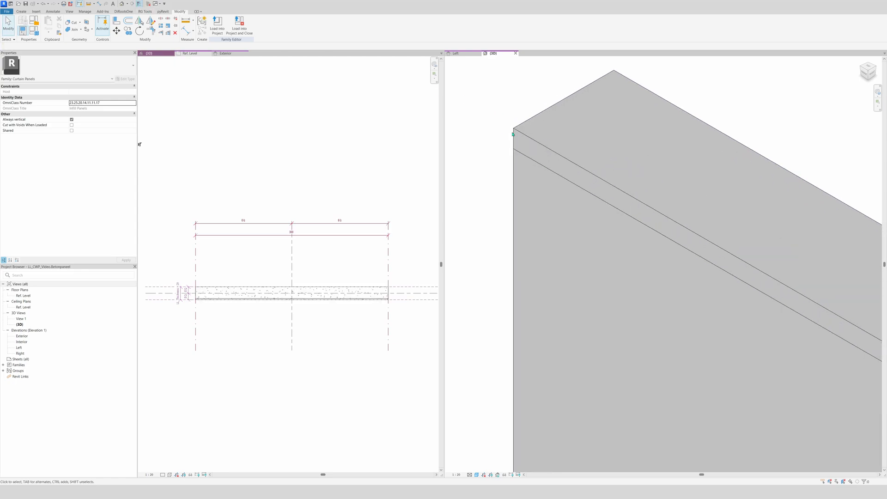
click(456, 53)
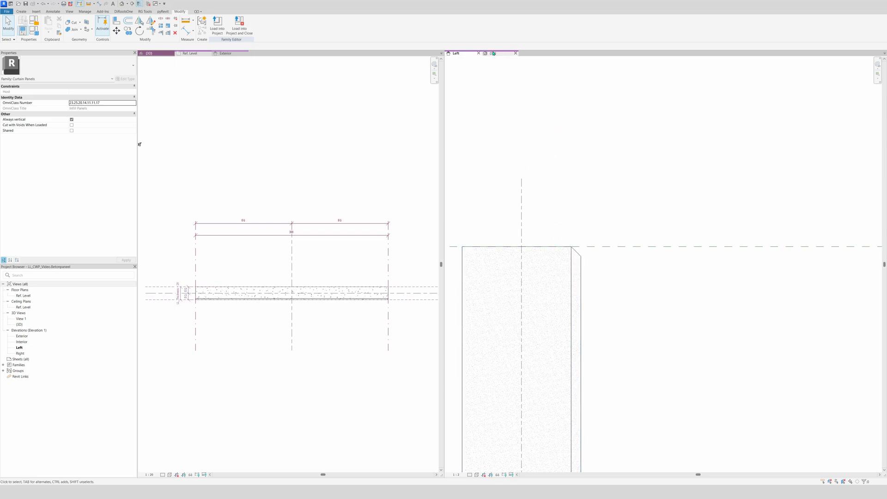
scroll(576, 246, up, 3)
scroll(713, 253, down, 3)
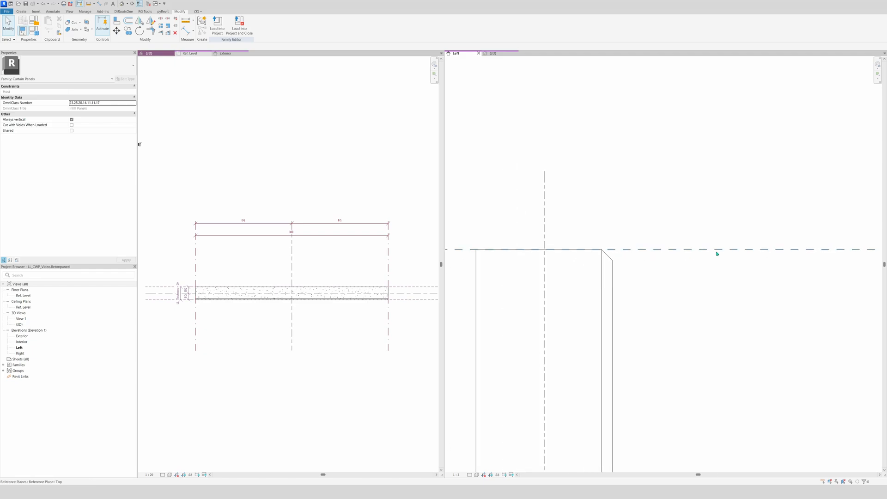
scroll(655, 257, up, 2)
scroll(675, 271, down, 1)
scroll(623, 265, up, 1)
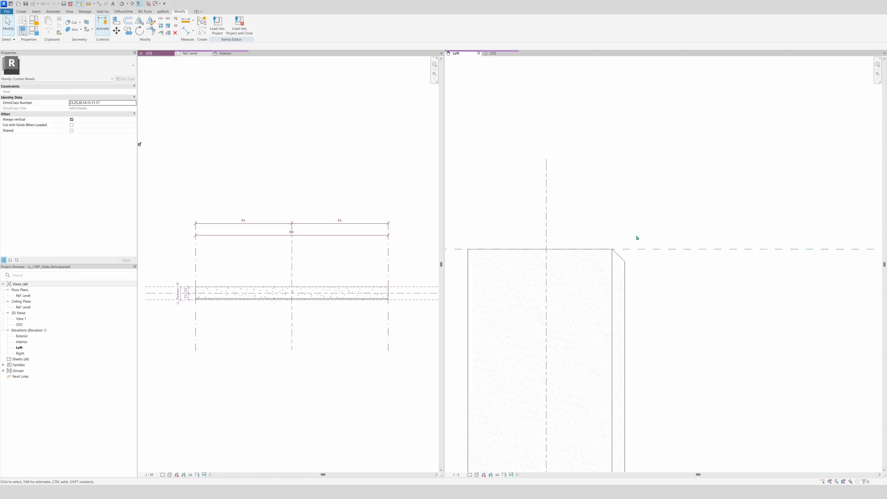
Set the LL_chamfer parameter to 2 in the family types and apply it
click(35, 31)
click(93, 168)
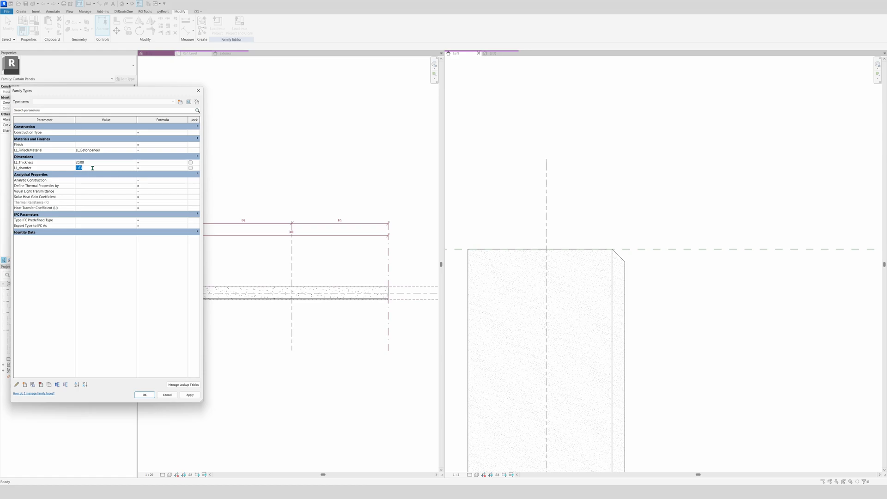
text(2)
key(Tab)
click(189, 396)
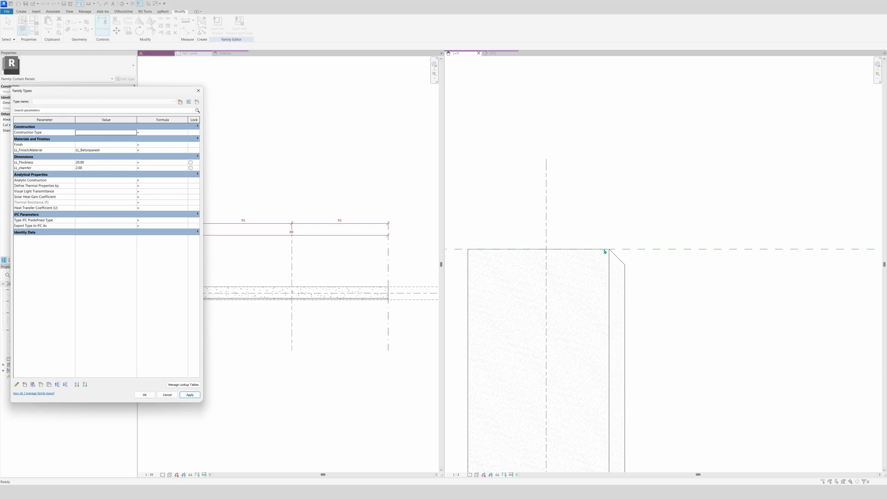
Test the chamfer by setting LL_chamfer to 6 and applying it
click(91, 167)
text(6)
key(Tab)
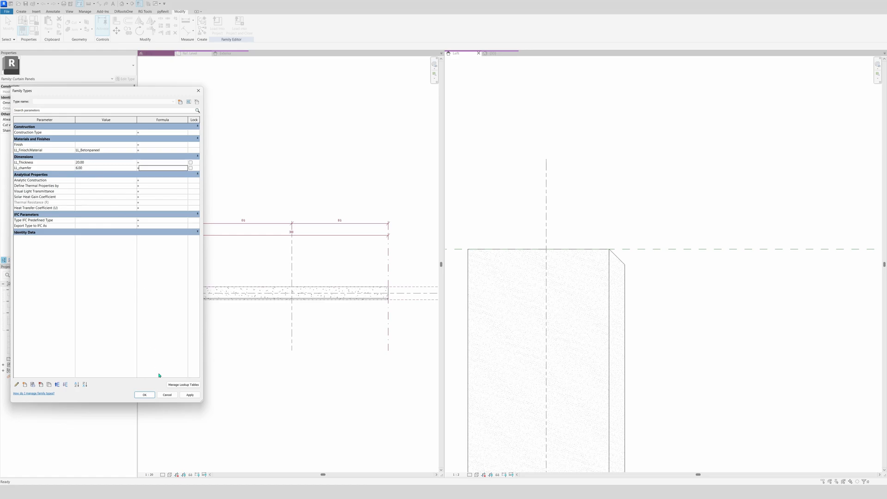
click(190, 395)
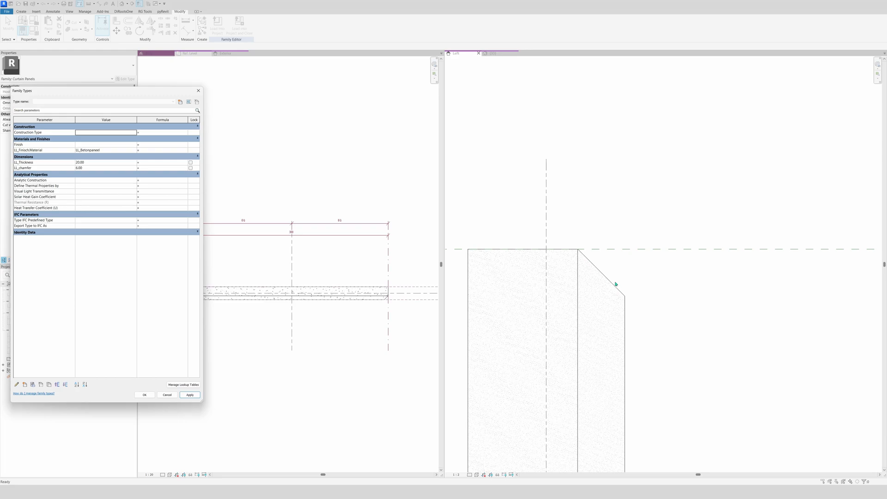
Set LL_chamfer to 1.5, apply it and close the family types
click(99, 167)
text(1.5)
key(Tab)
click(191, 395)
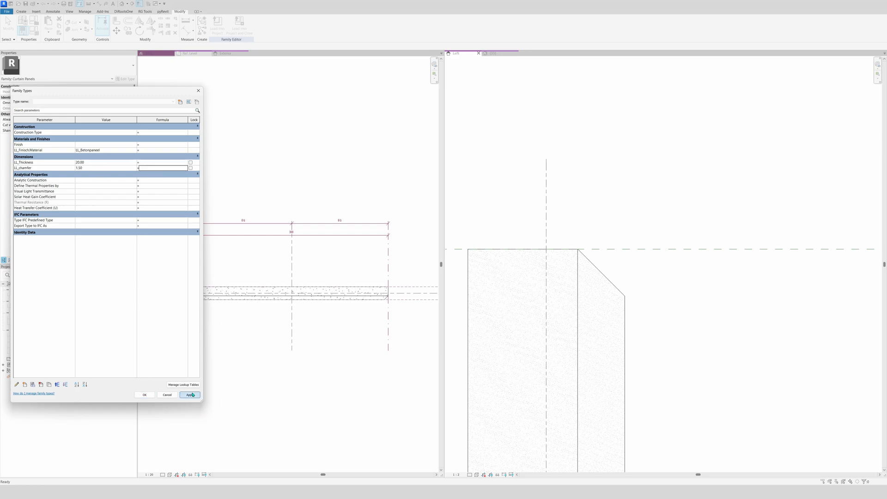
click(144, 394)
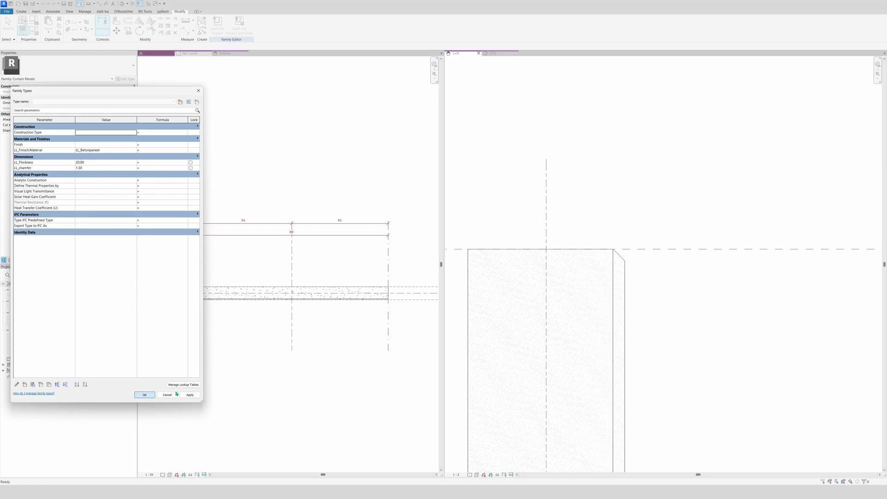
Start a void sweep in the 3D view and pick the four edges of the panel's rear face as its path
scroll(695, 275, down, 5)
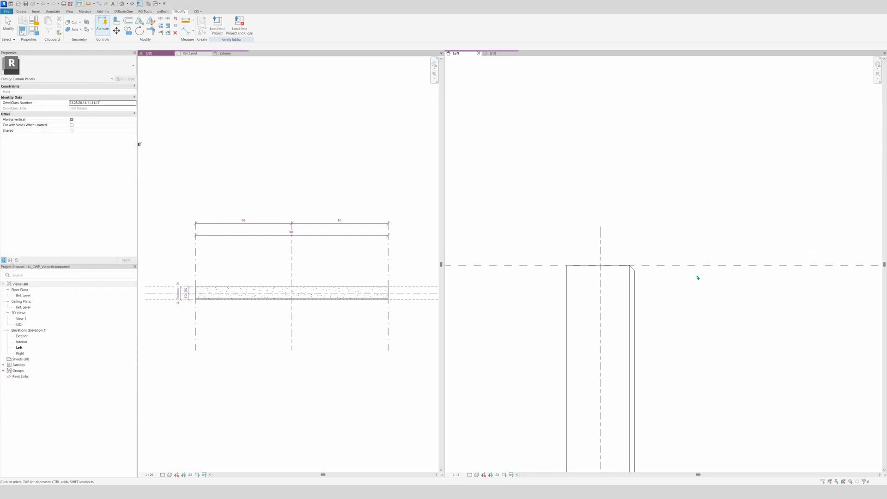
click(493, 53)
scroll(503, 135, down, 3)
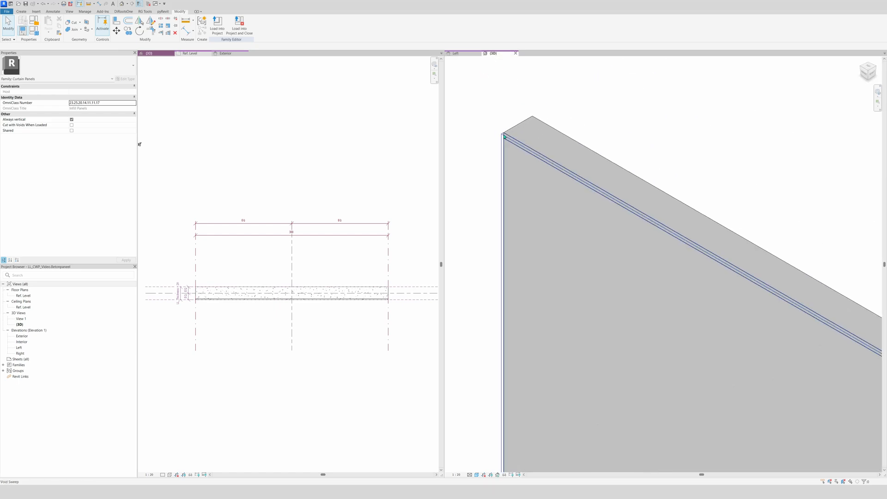
scroll(504, 135, down, 5)
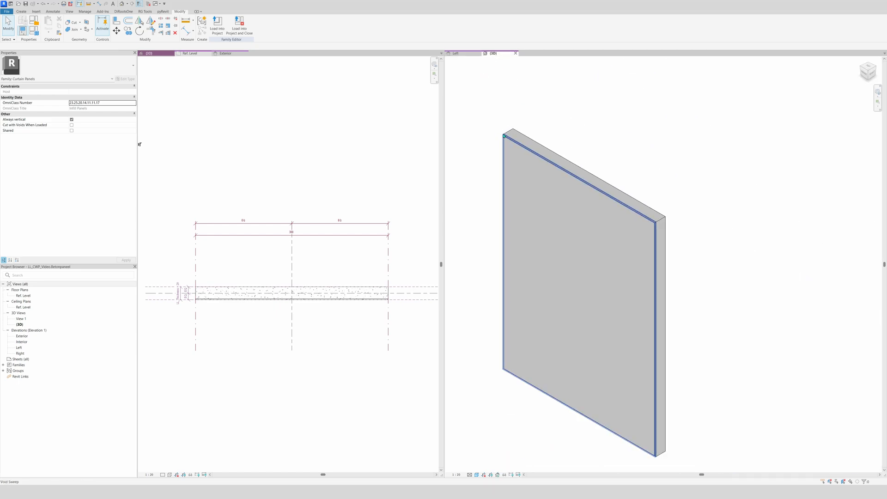
click(875, 68)
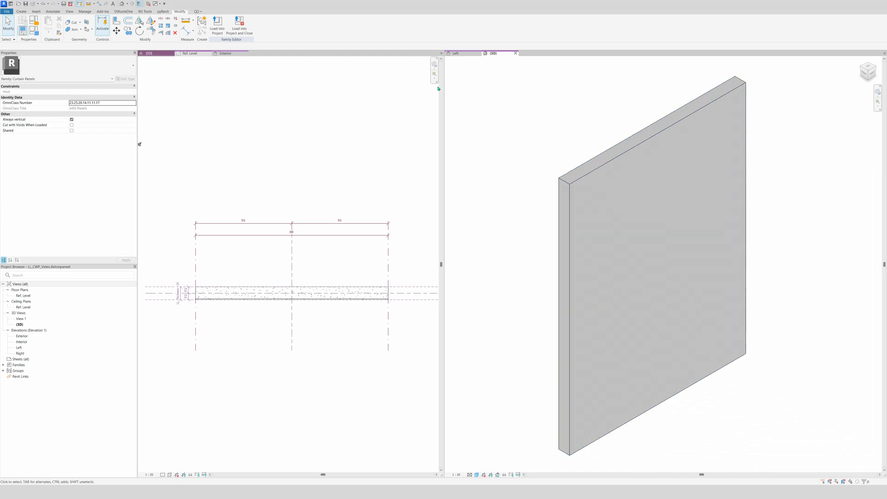
click(21, 11)
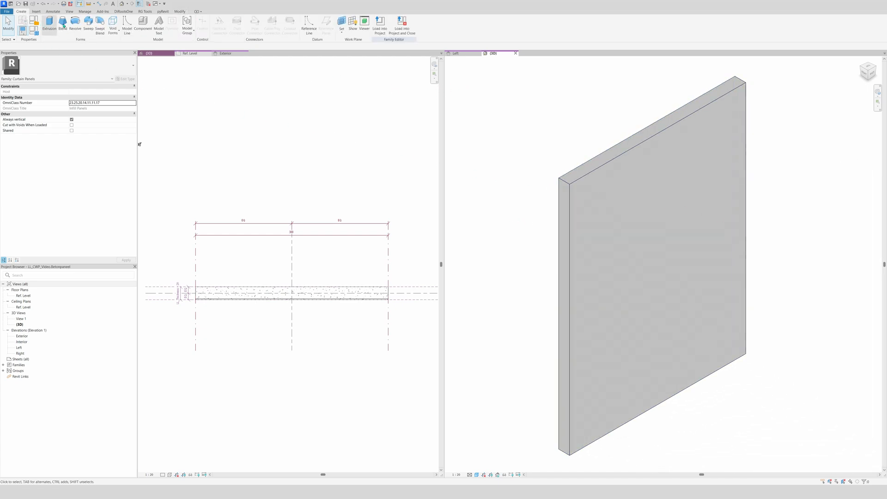
click(112, 25)
click(125, 77)
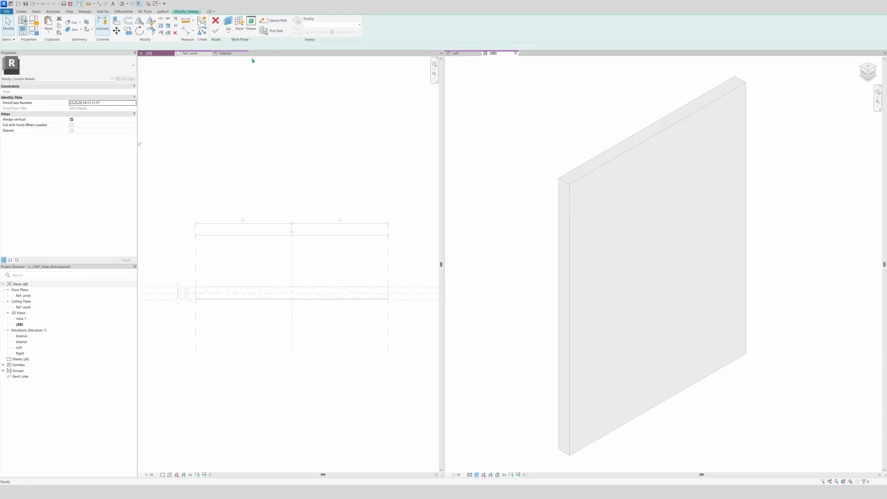
click(276, 31)
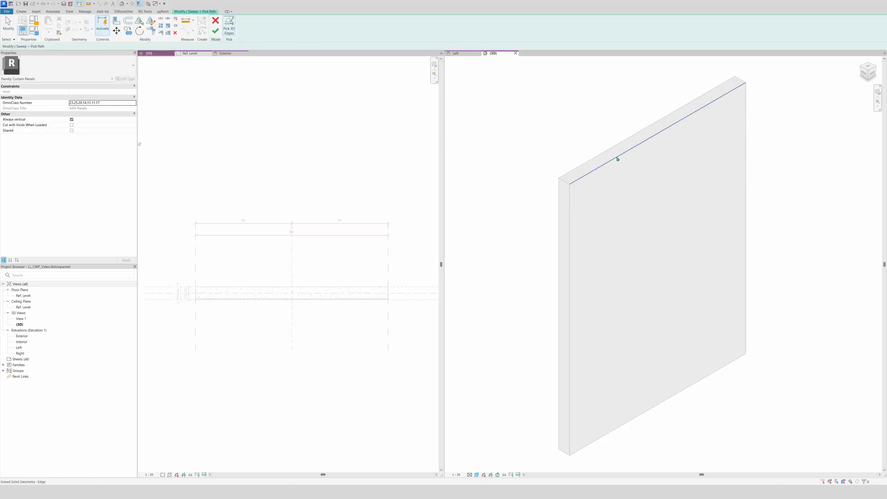
click(746, 161)
click(716, 371)
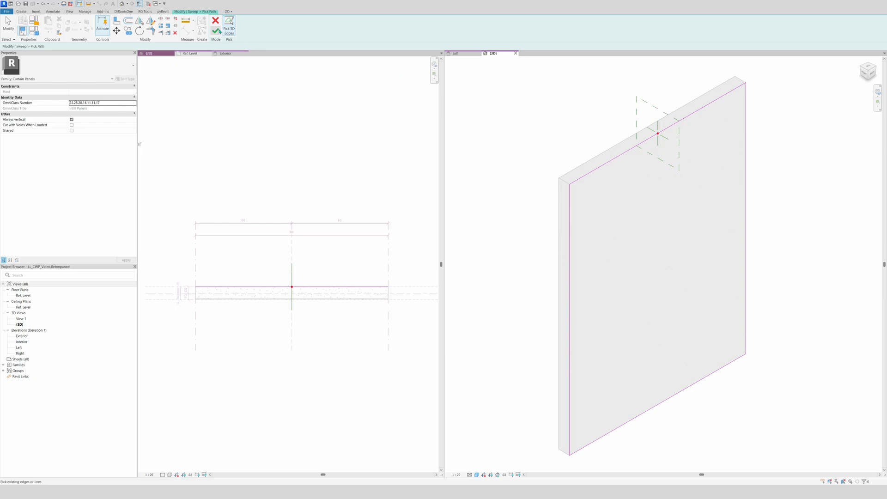
click(215, 31)
Edit the rear sweep's profile in the Left elevation and pick locked sketch lines along the vertical and horizontal reference planes
click(461, 54)
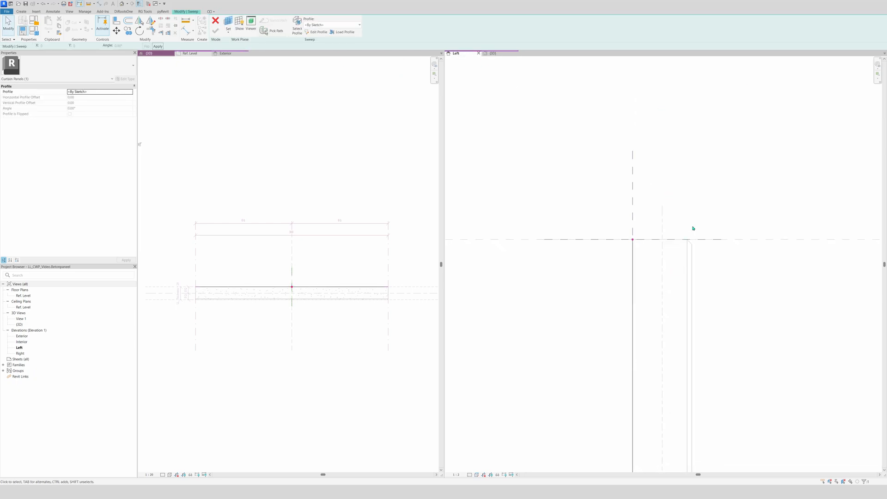
click(316, 32)
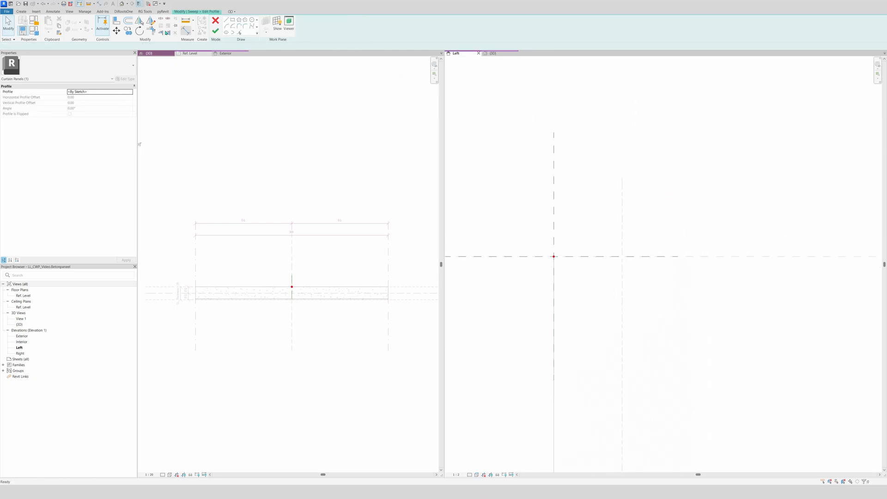
click(239, 32)
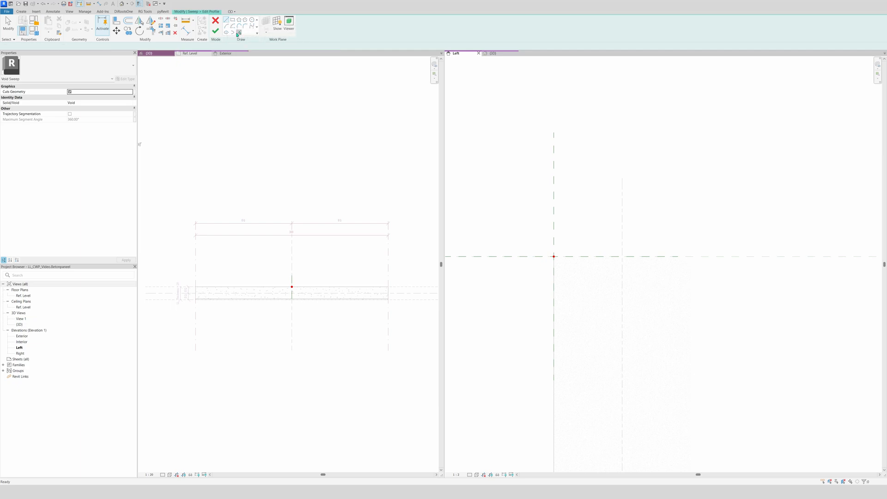
click(519, 258)
Draw a diagonal line joining the two picked lines, trim them into a closed triangle at the rear corner, and turn off thin line display
click(226, 20)
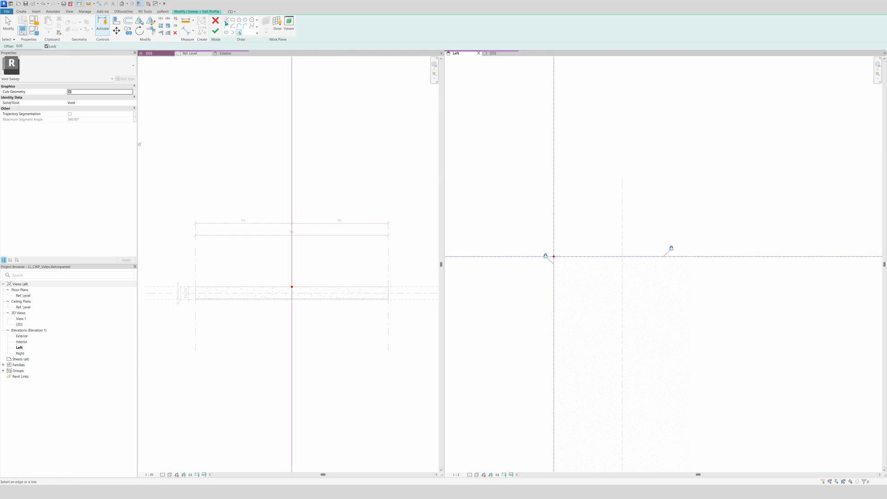
scroll(536, 232, up, 3)
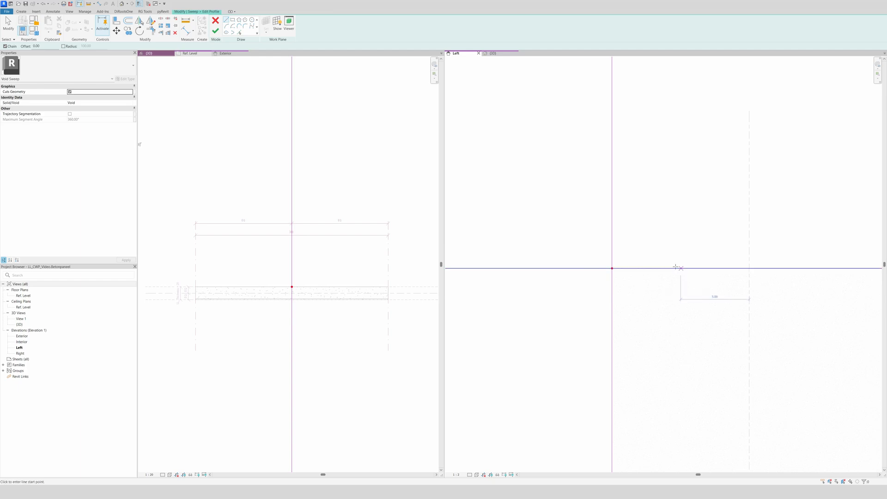
click(659, 268)
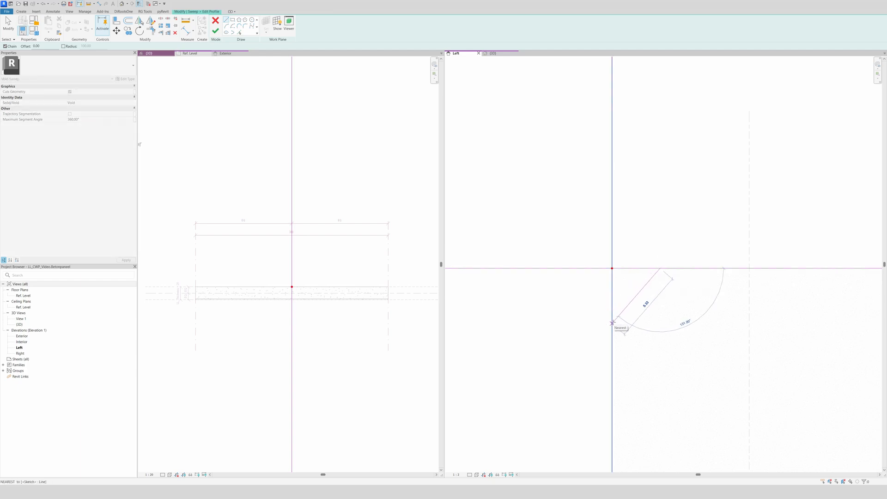
click(612, 316)
key(Escape)
key(Escape)
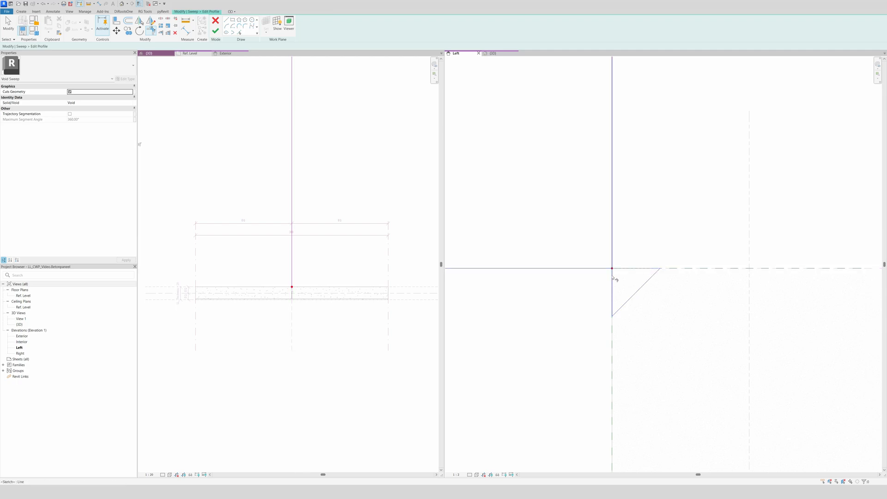
click(139, 4)
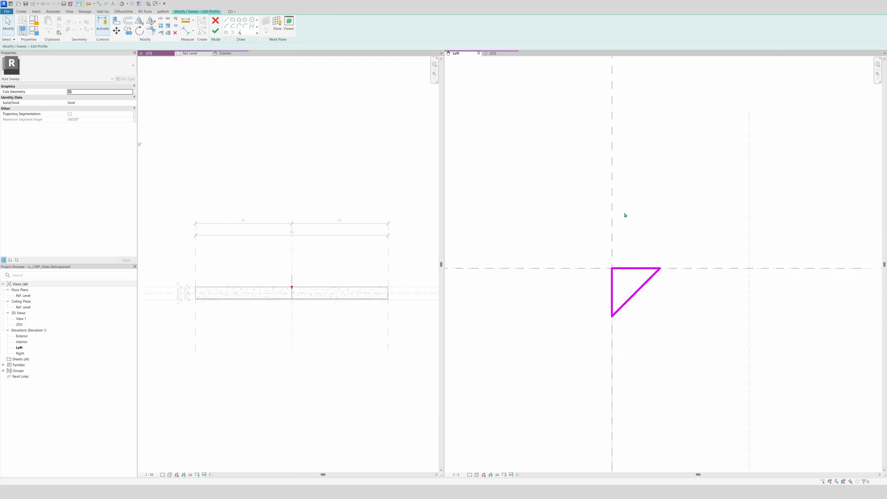
Dimension the horizontal and vertical legs of the triangular profile from the rear corner
scroll(623, 227, up, 2)
key(d)
key(i)
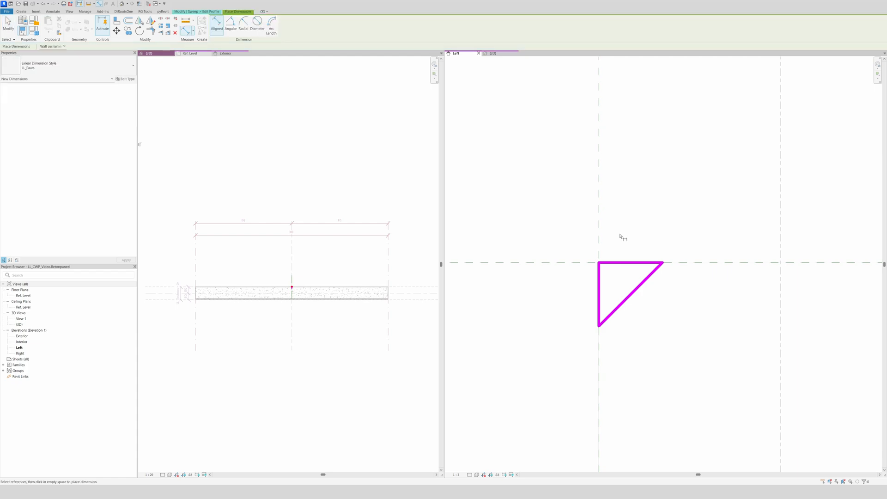
click(664, 261)
click(660, 226)
click(598, 327)
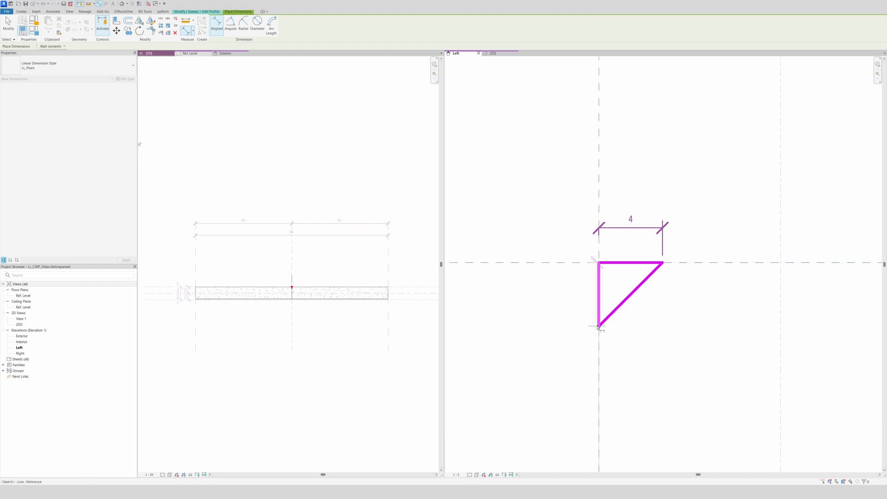
click(556, 303)
key(Escape)
Label both leg dimensions of the triangular profile with the LL_chamfer parameter
click(555, 303)
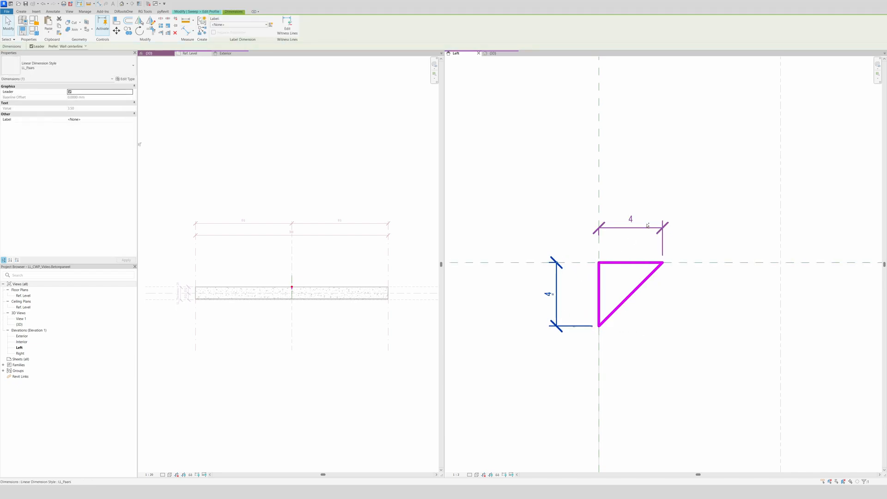
ctrl+click(630, 228)
click(240, 26)
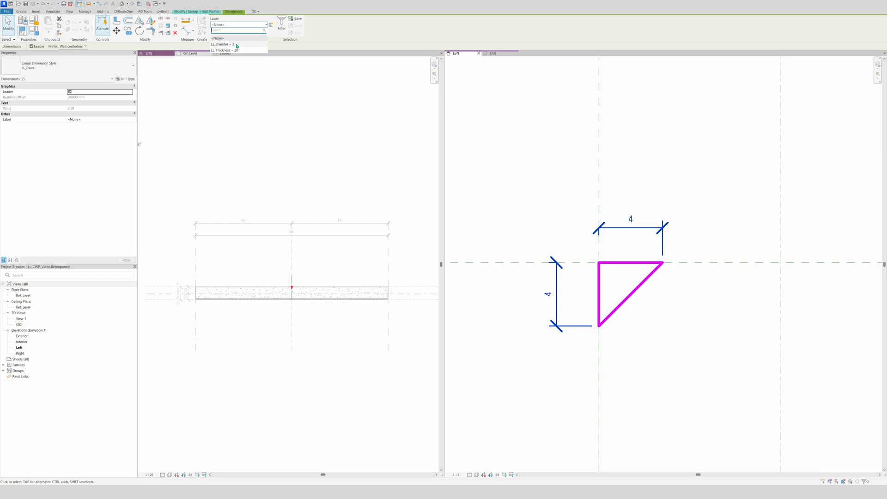
click(223, 44)
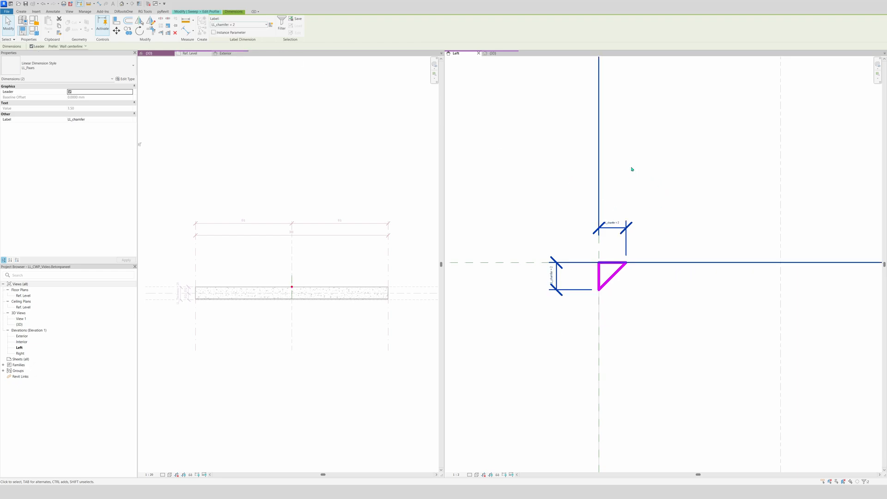
click(493, 211)
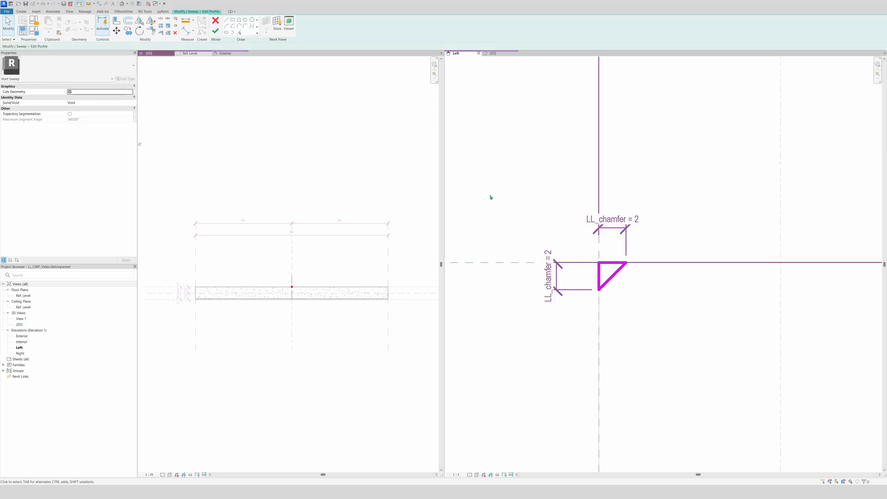
Change the two LL_chamfer dimensions of the rear profile to the LL_Zwart dimension style
click(554, 276)
ctrl+click(612, 226)
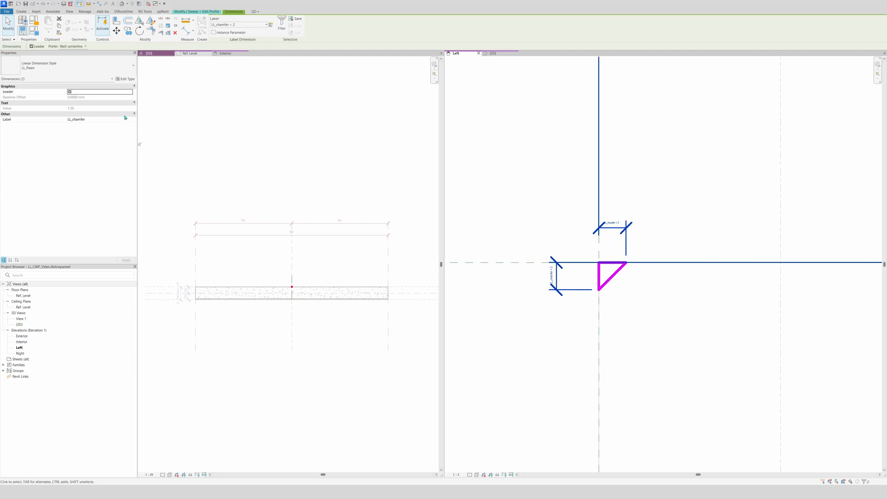
click(87, 82)
click(86, 80)
click(80, 71)
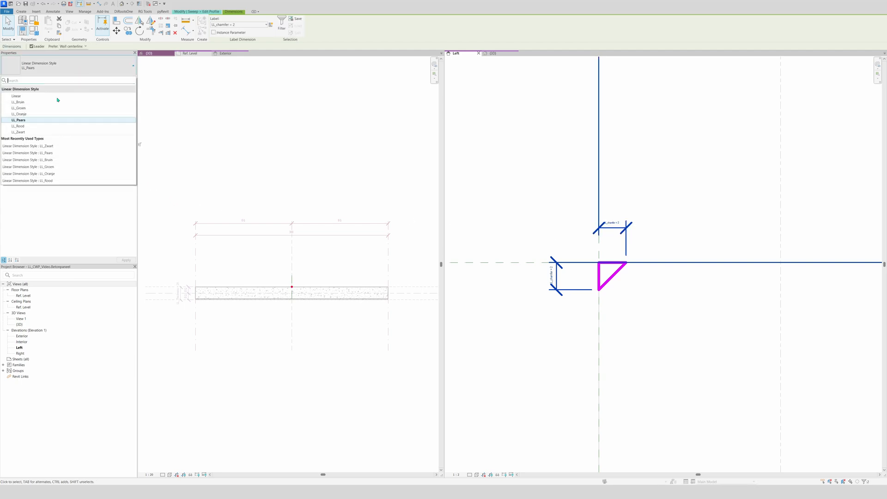
click(20, 134)
click(681, 190)
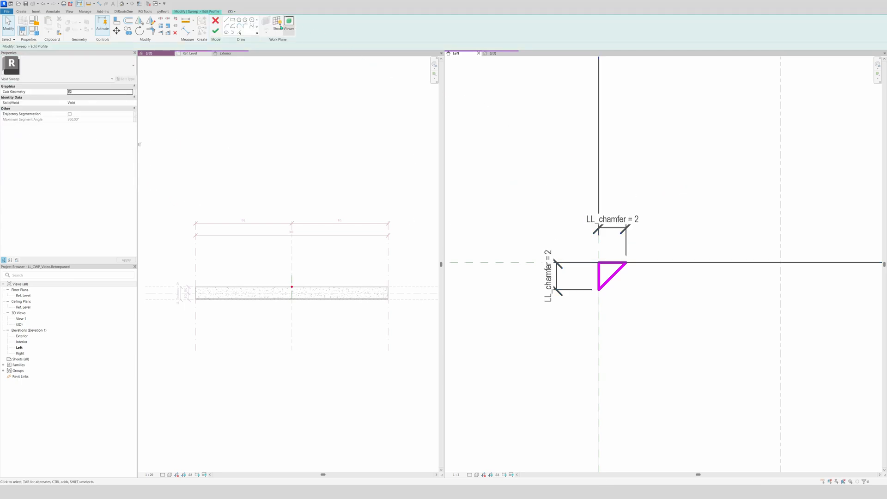
Finish the profile and the rear void sweep, and inspect the panel's chamfers in the 3D view and Left elevation
click(215, 31)
click(216, 31)
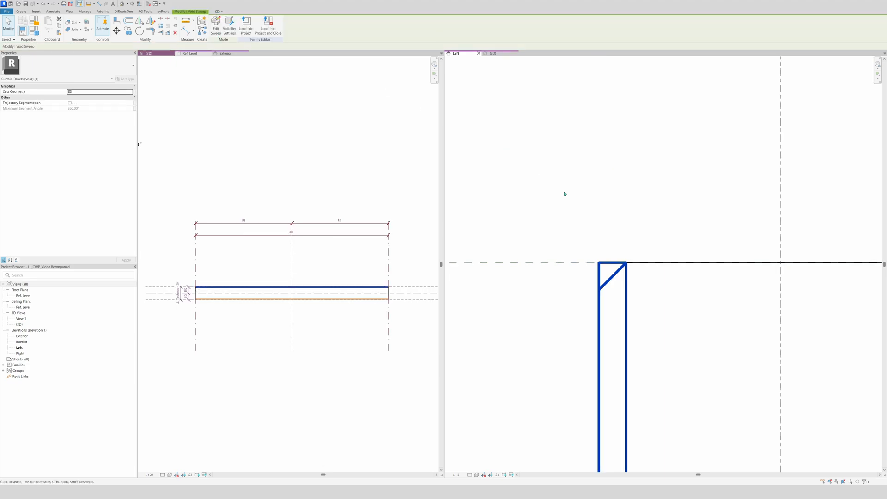
click(491, 54)
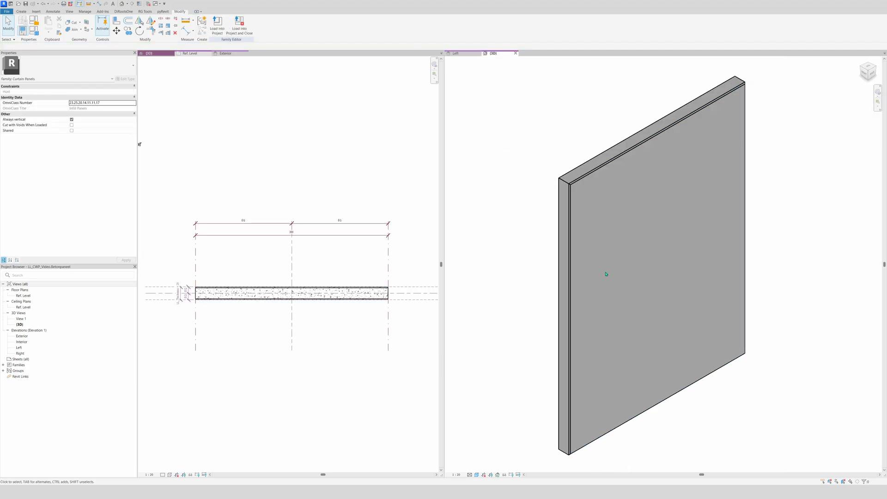
scroll(606, 273, down, 3)
click(867, 64)
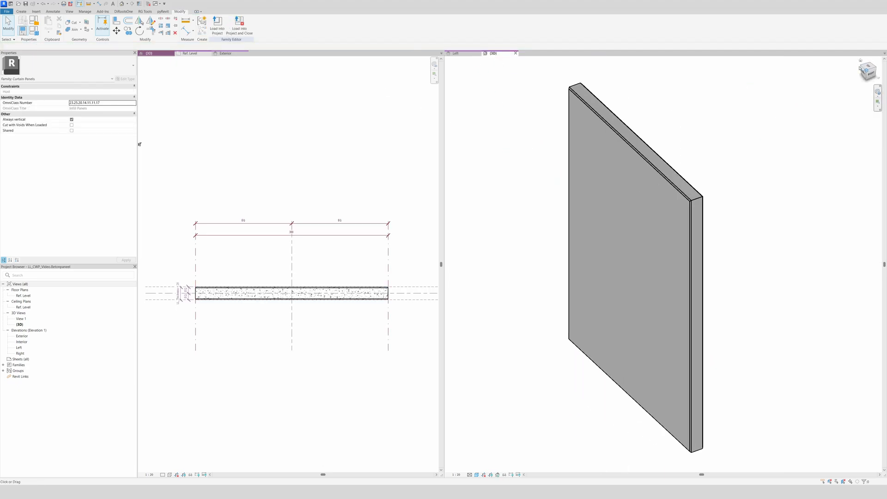
click(456, 53)
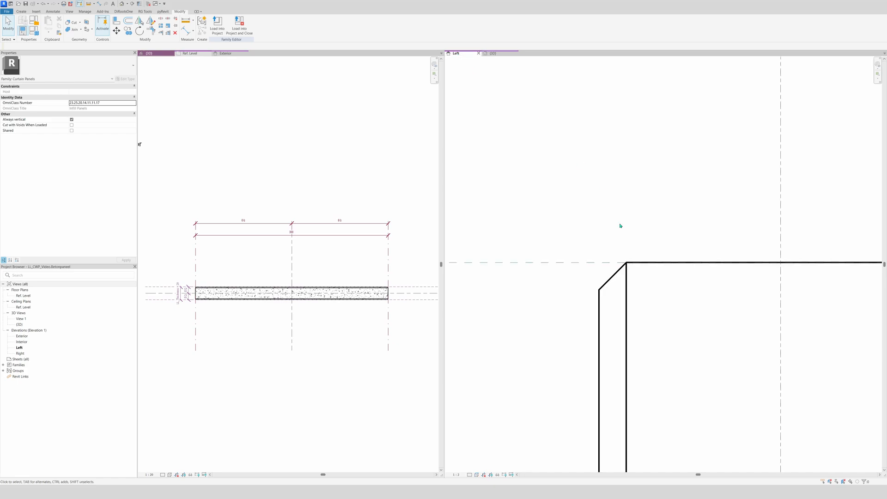
scroll(619, 261, down, 3)
scroll(613, 269, up, 3)
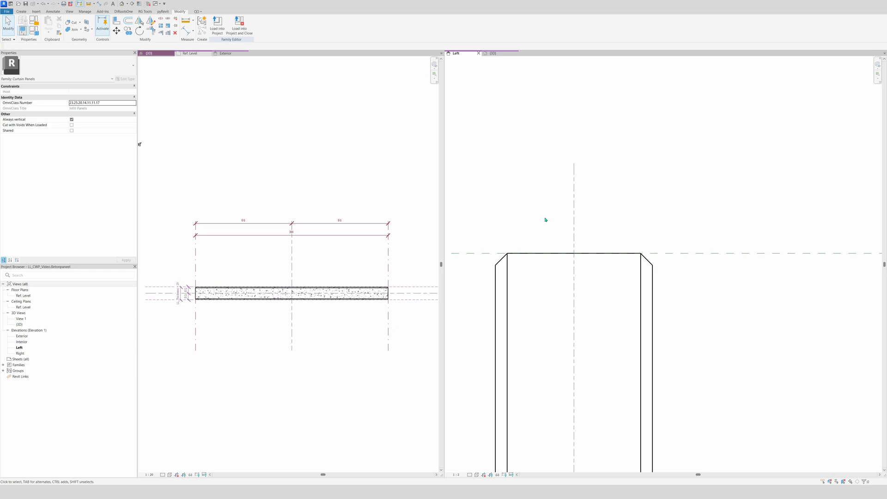
click(494, 53)
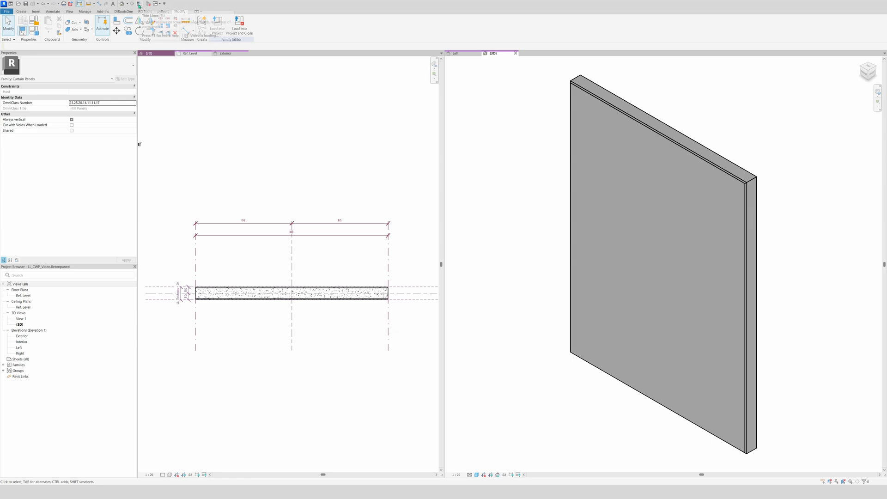
Turn on thin line display, widen the plan view beside the 3D view and fit both views to their contents
click(139, 4)
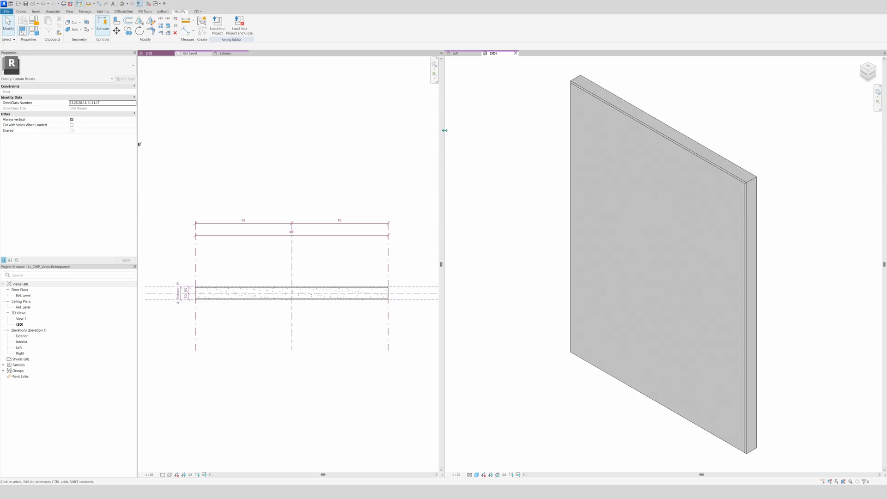
drag(508, 138, 612, 171)
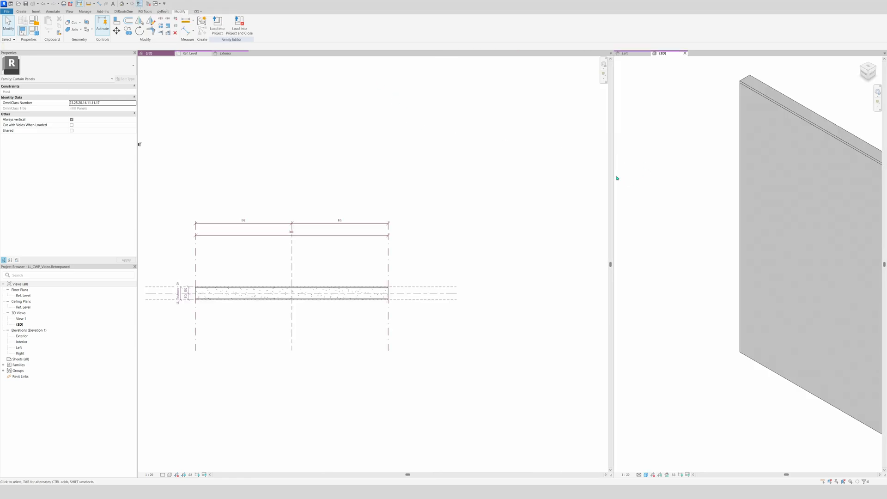
key(z)
key(a)
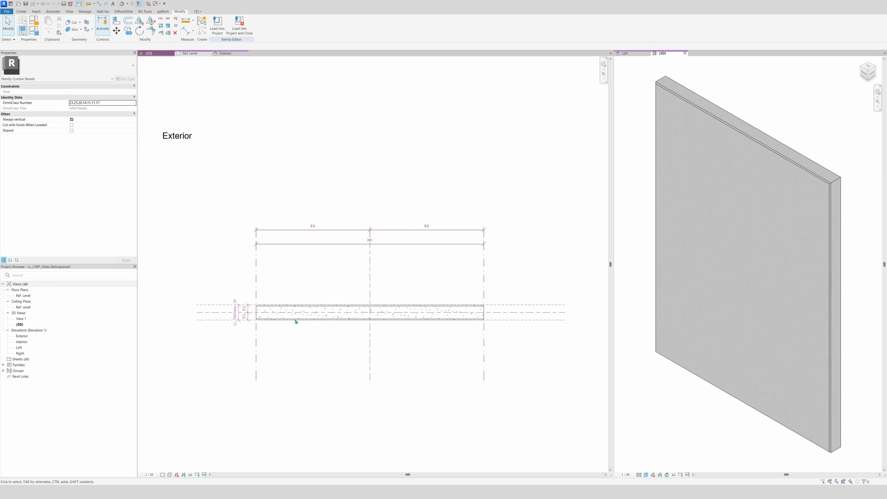
scroll(330, 328, up, 2)
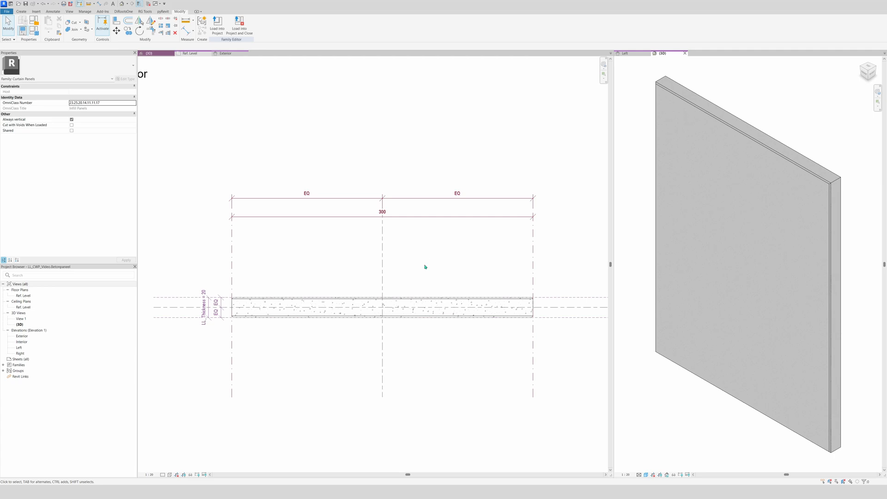
Start a new project from the family's Ref. Level view and bring up its Grondplan_+0 floor plan
click(292, 145)
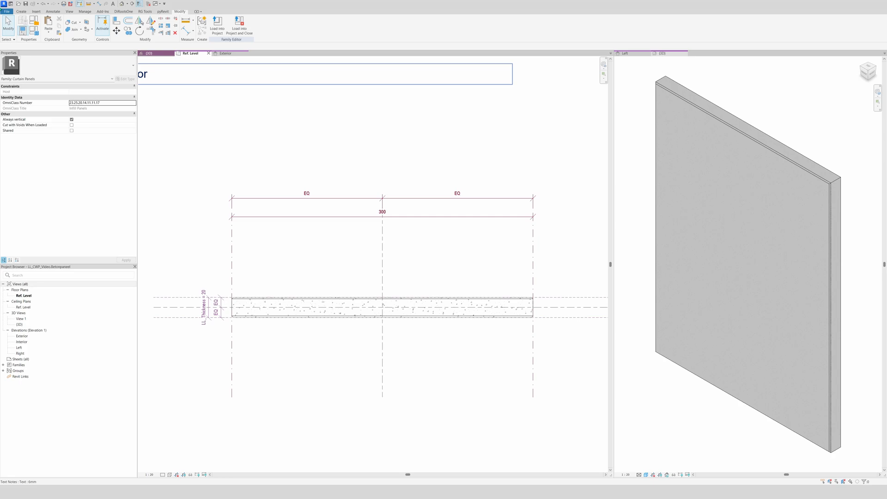
click(6, 11)
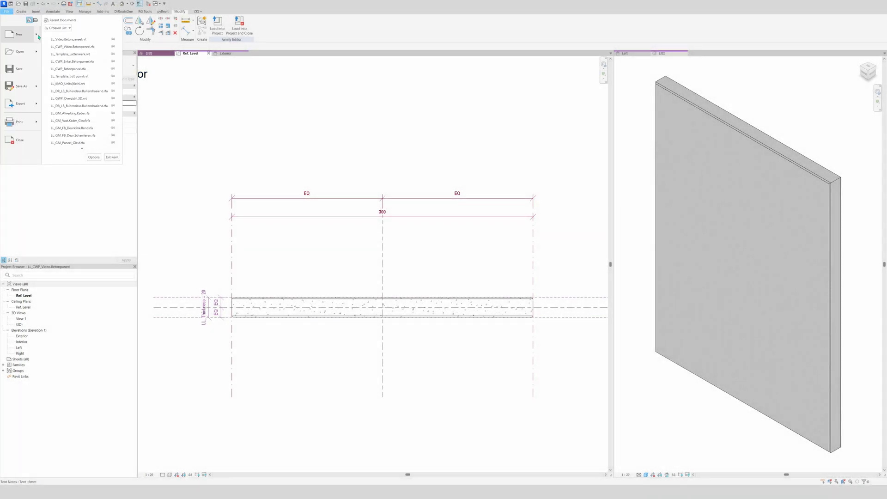
mouse_move(36, 36)
key(ctrl)
key(ctrl)
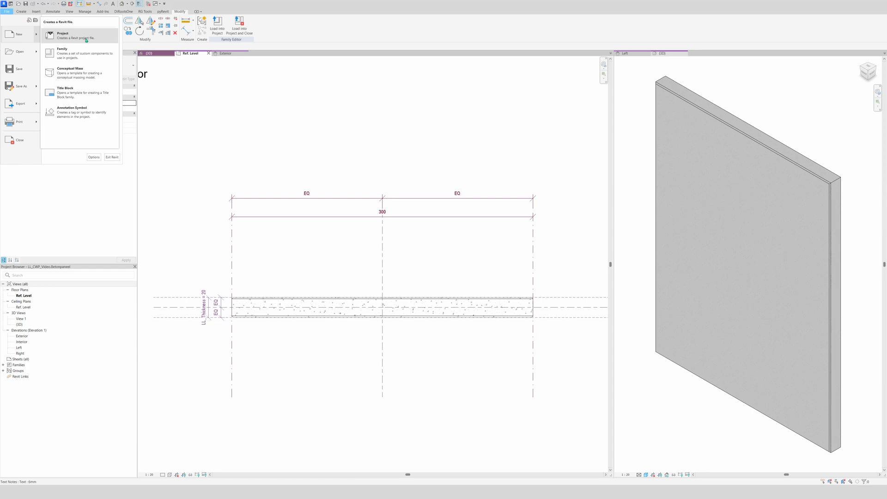
click(279, 159)
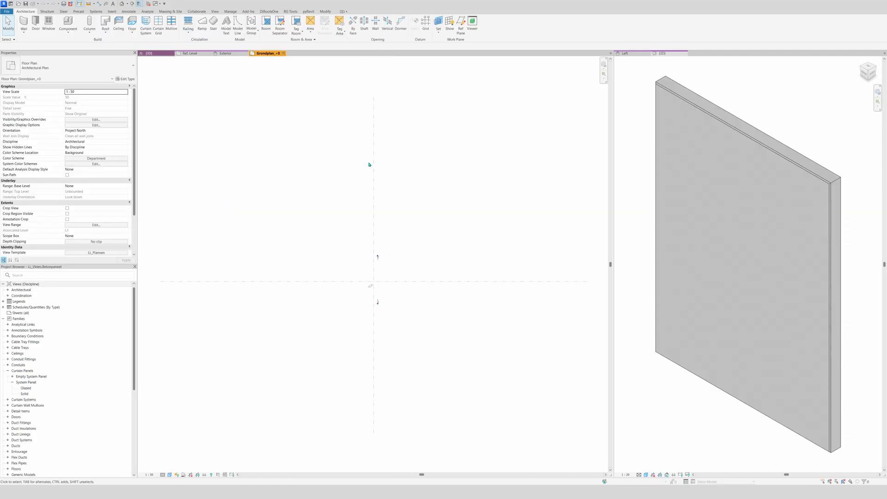
scroll(362, 282, up, 5)
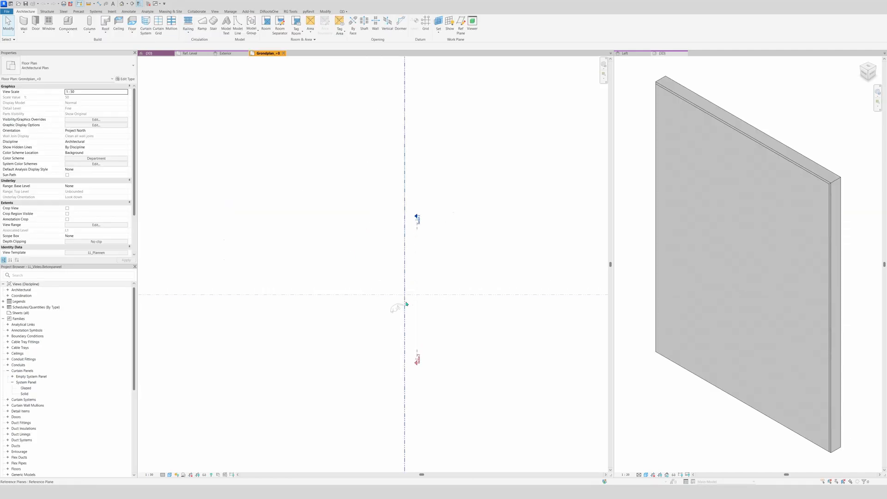
scroll(418, 332, down, 2)
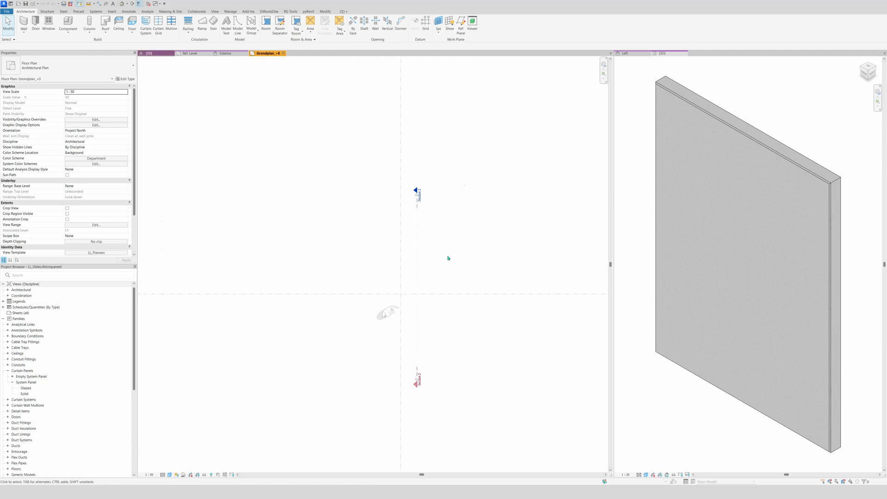
Return to the family's Ref. Level view and load the panel family into LL_Video.Betonpaneel.rvt only
click(191, 54)
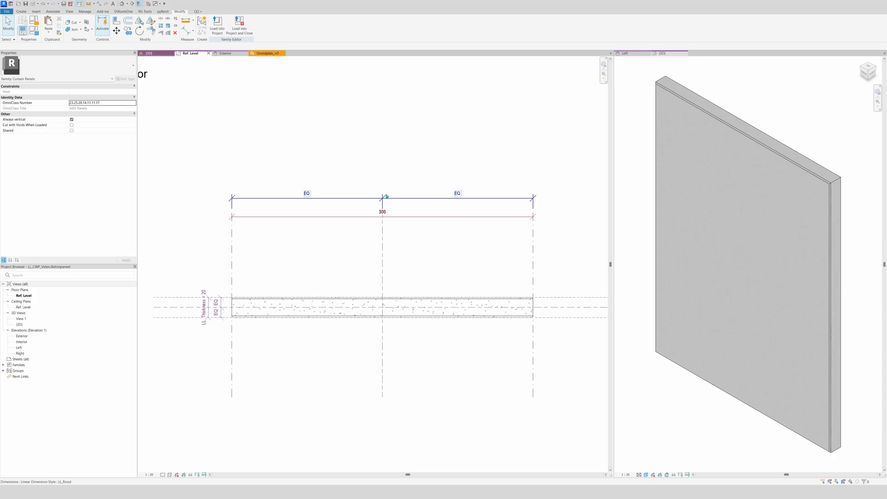
key(ctrl)
key(ctrl)
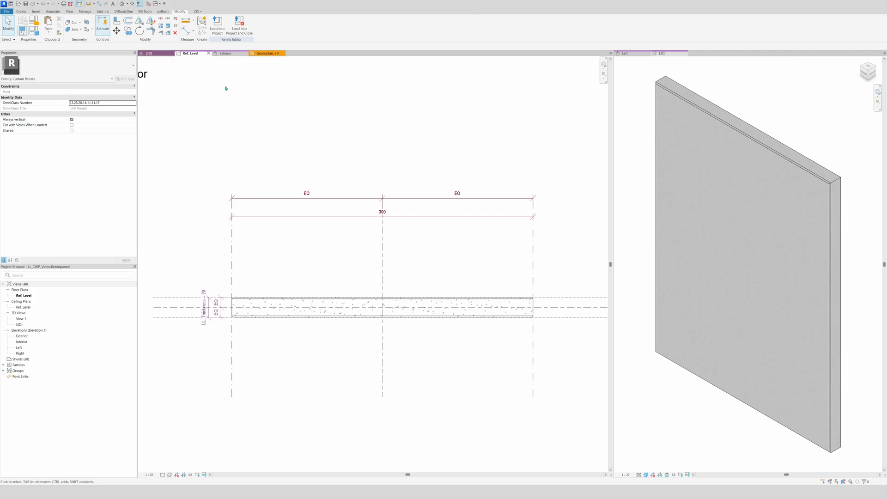
key(ctrl)
key(ctrl)
click(216, 25)
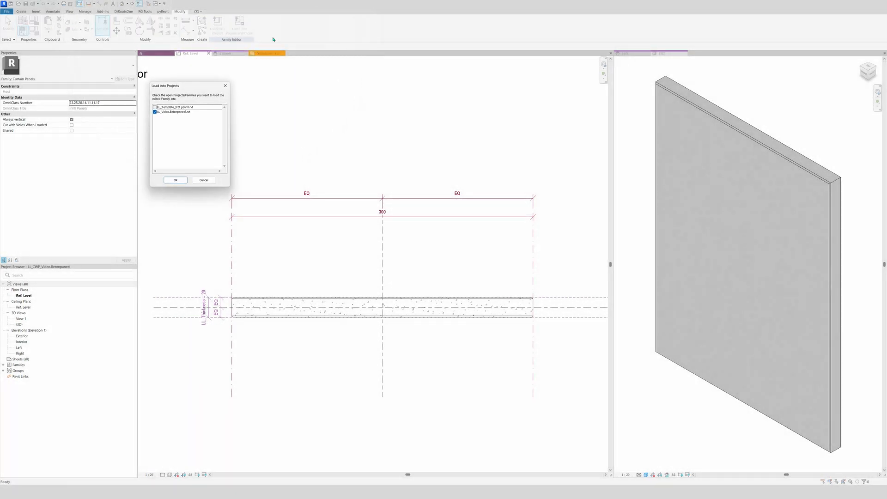
key(ctrl)
key(ctrl)
click(175, 180)
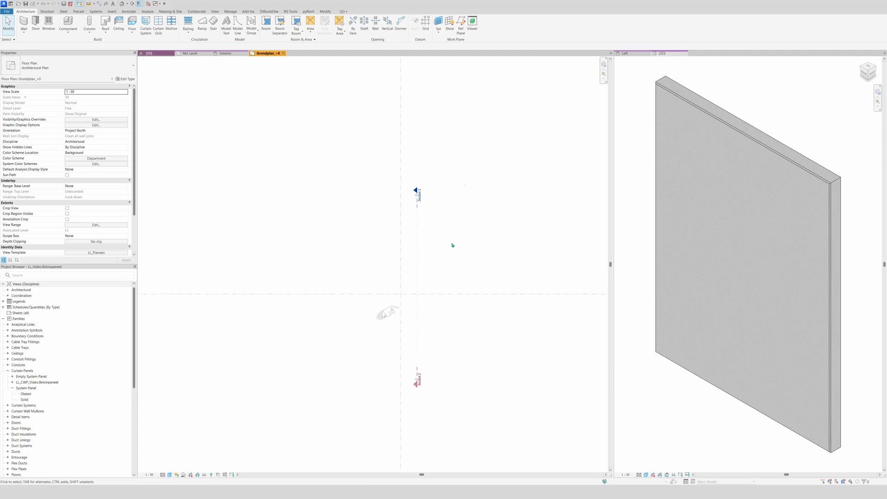
key(Escape)
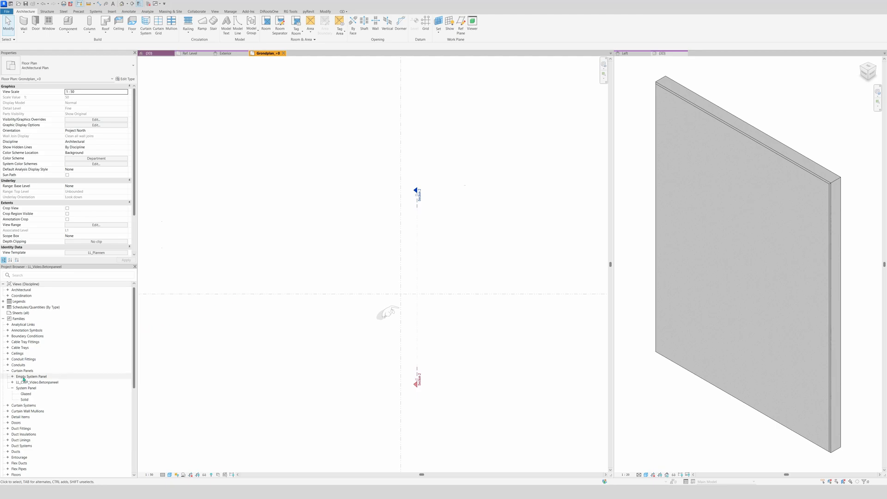
Collapse the System Panel family and locate LL_CWP_Video.Betonpaneel among the project's curtain panels
click(13, 388)
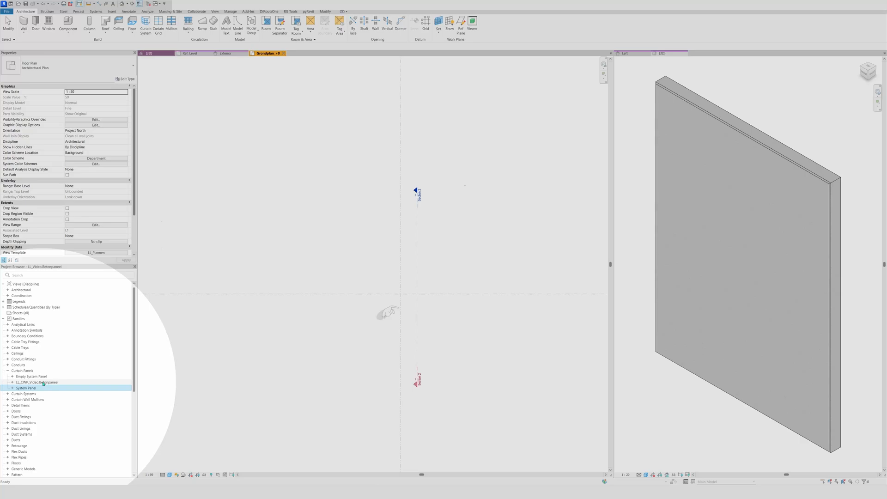
click(41, 383)
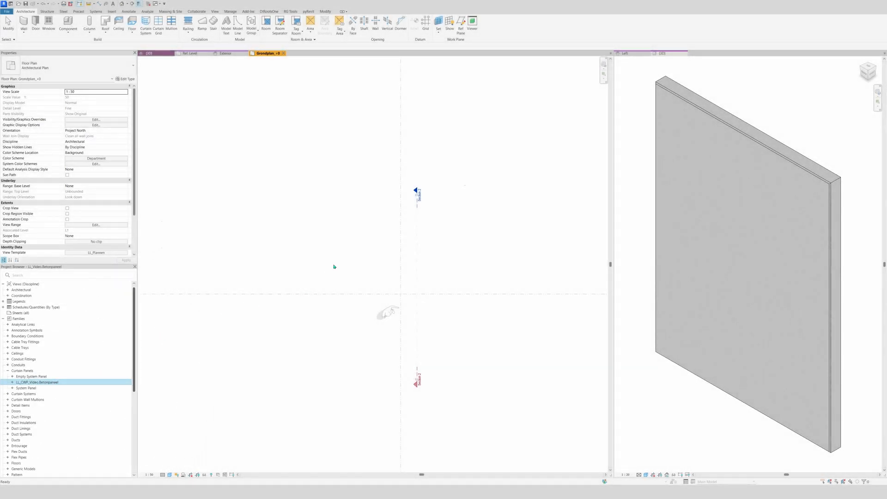
click(363, 246)
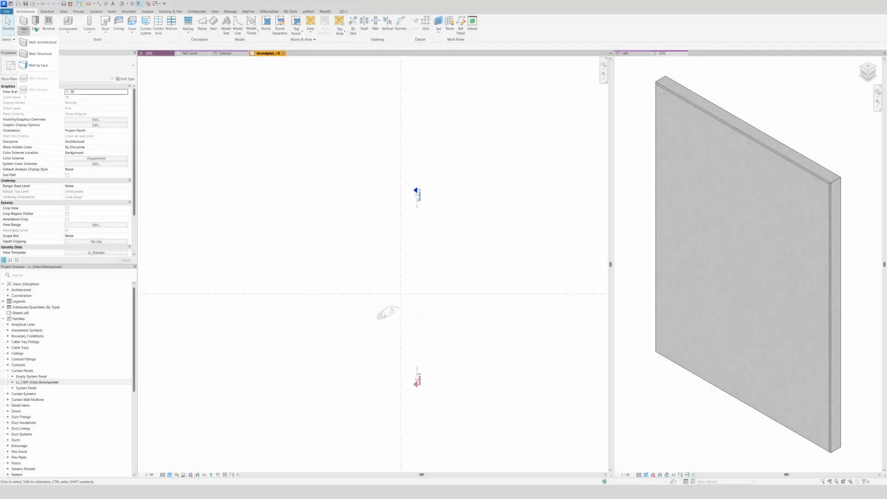
Draw a horizontal curtain wall of type _Not Defined, about 470 cm long, just above the horizontal reference line in the Grondplan_+0 plan
click(24, 23)
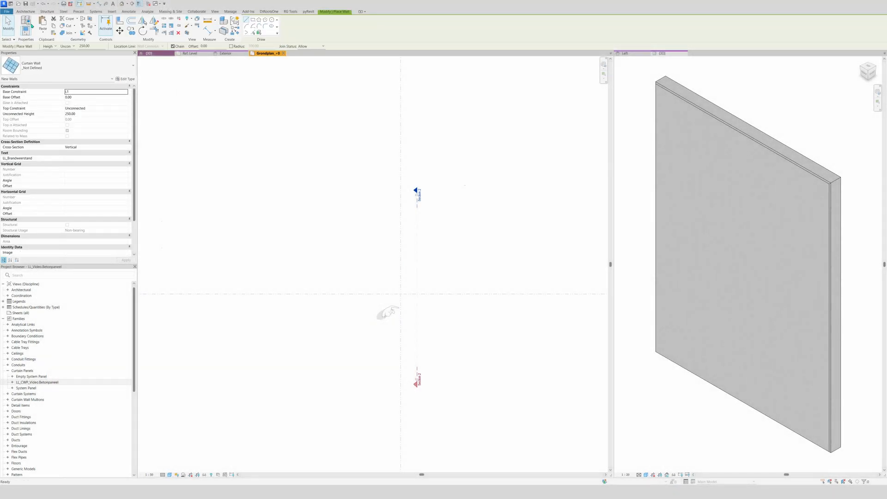
click(84, 66)
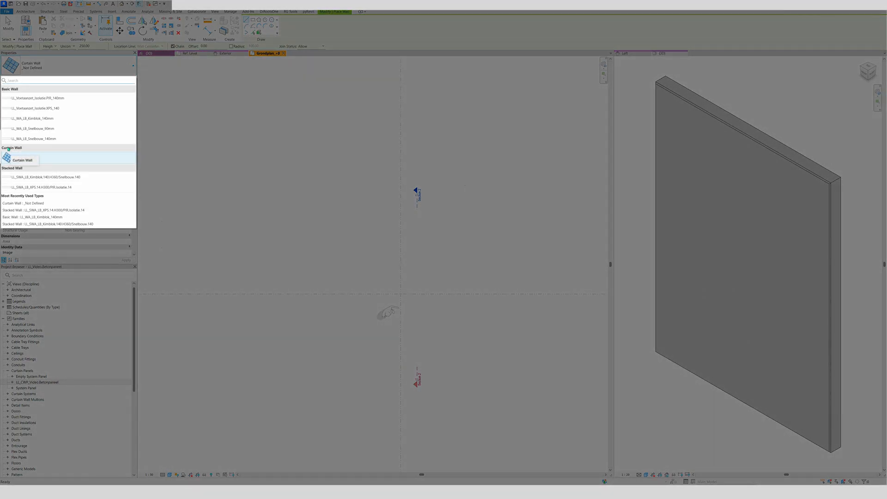
click(37, 158)
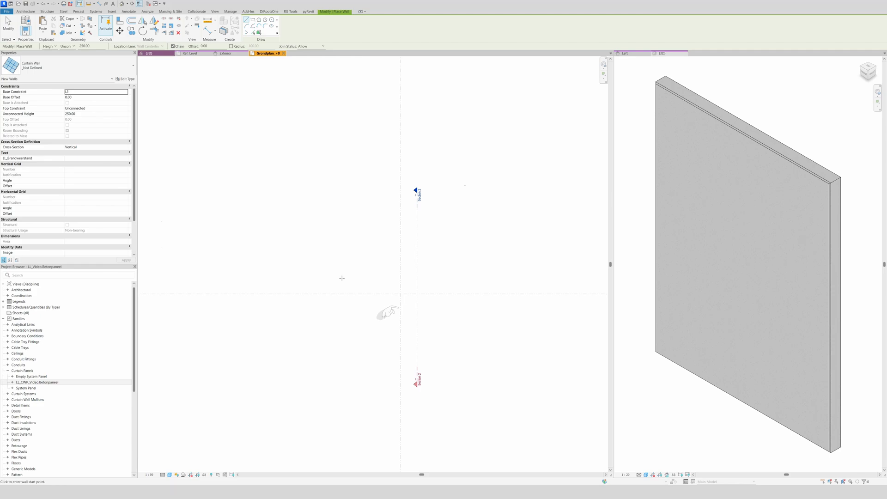
click(349, 276)
click(465, 275)
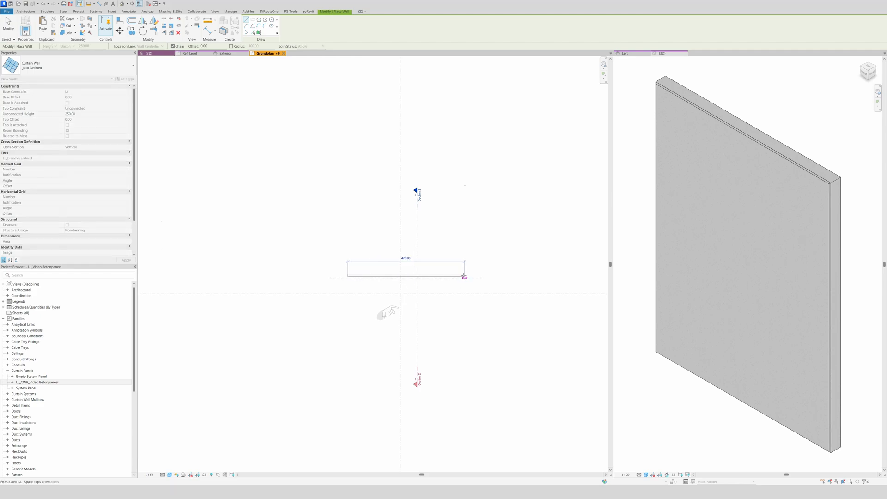
key(Escape)
key(Escape)
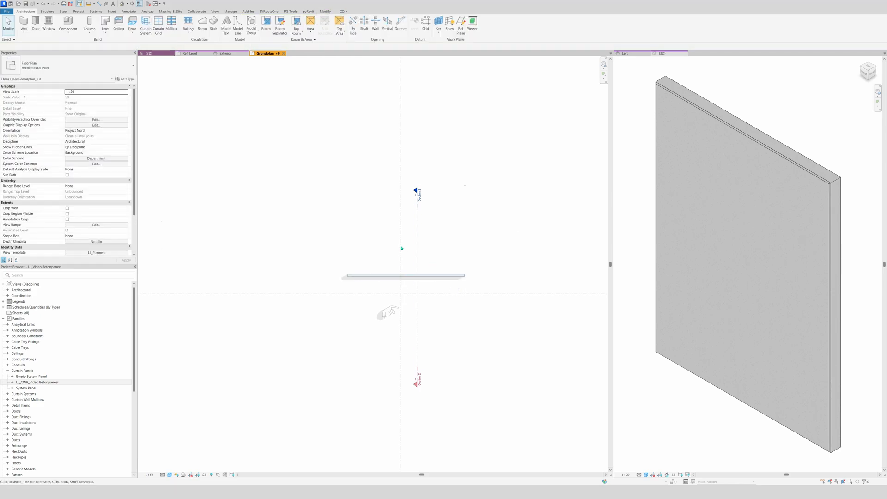
Bring up the project's 3D view and examine the new curtain wall
click(122, 3)
scroll(505, 312, down, 5)
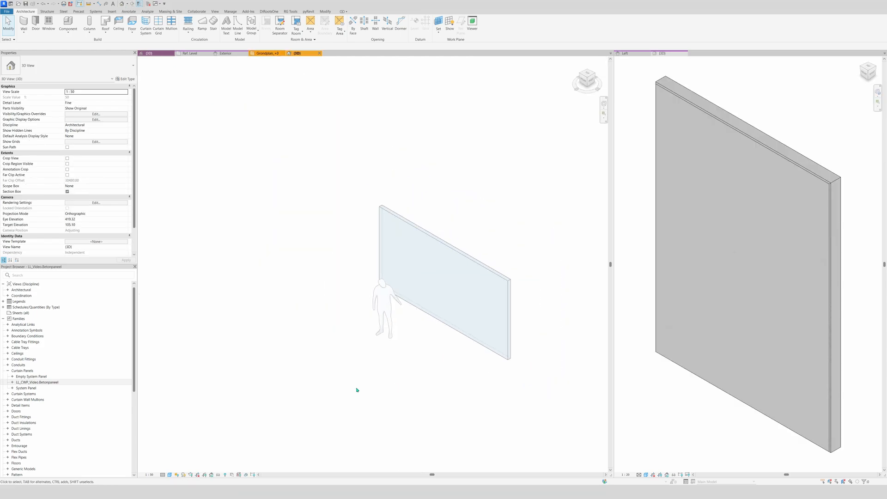
scroll(528, 279, up, 2)
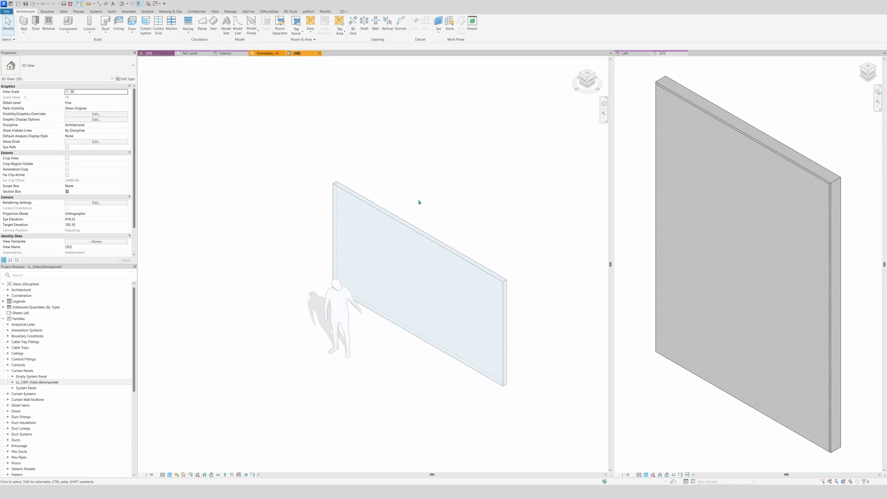
Return to the Grondplan_+0 plan and duplicate the curtain wall's type under the name LL_Video.Betonpaneel
click(267, 53)
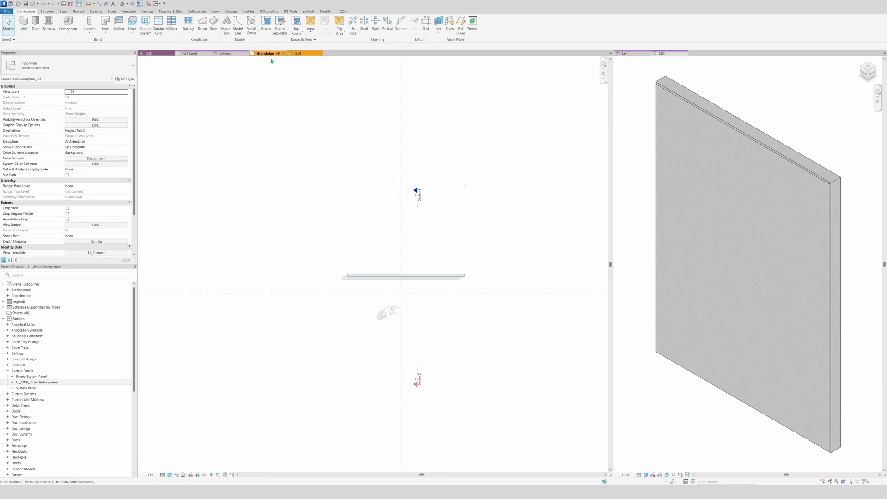
click(382, 281)
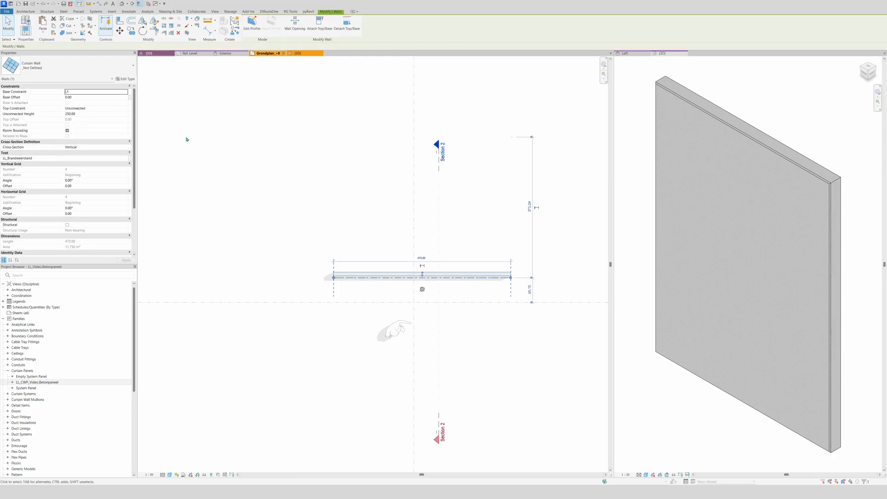
click(128, 79)
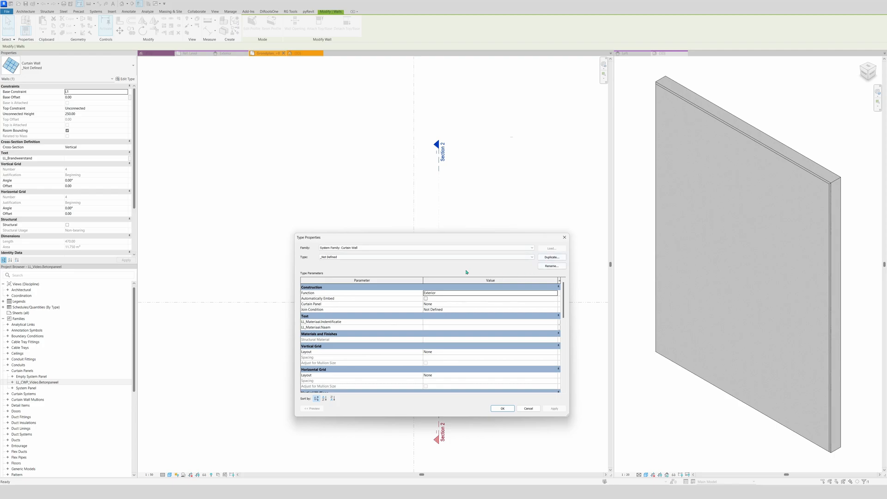
click(551, 257)
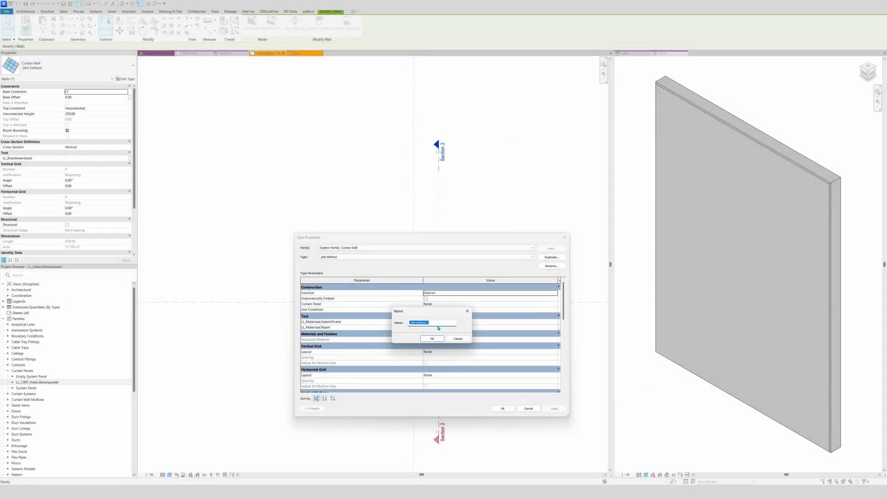
text(LL_Video.Betonpaneel)
click(432, 338)
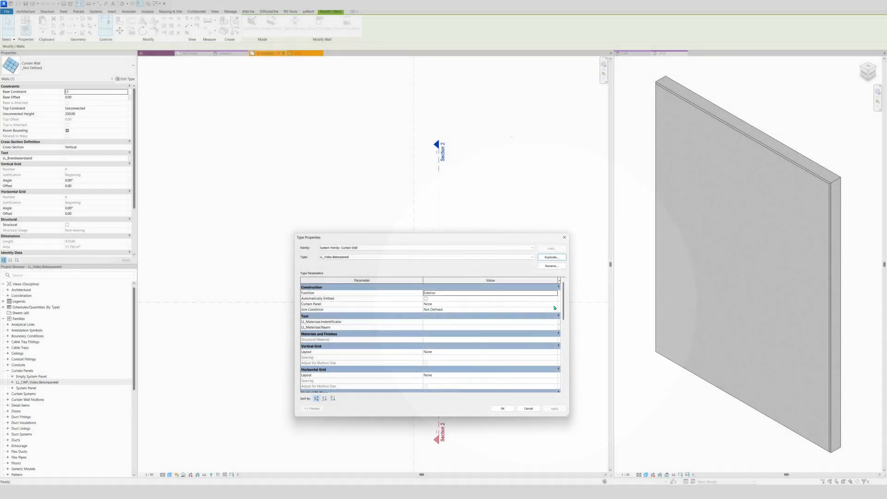
Assign LL_CWP_Video.Betonpaneel as the curtain panel of the LL_Video.Betonpaneel wall type and deselect the wall
click(558, 306)
click(556, 305)
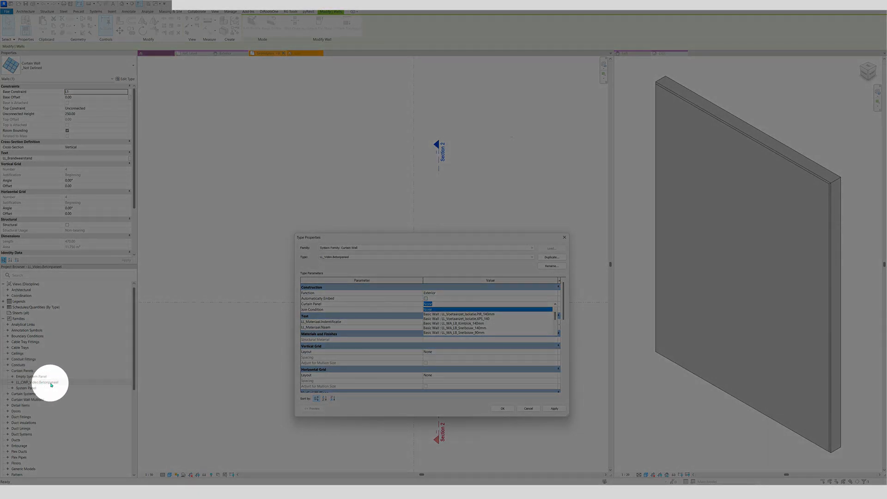
scroll(522, 323, down, 1)
scroll(522, 323, down, 2)
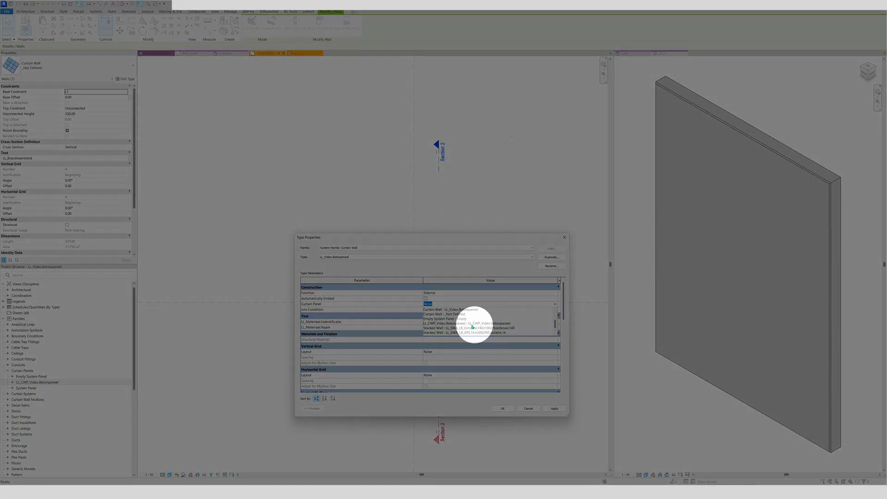
click(440, 323)
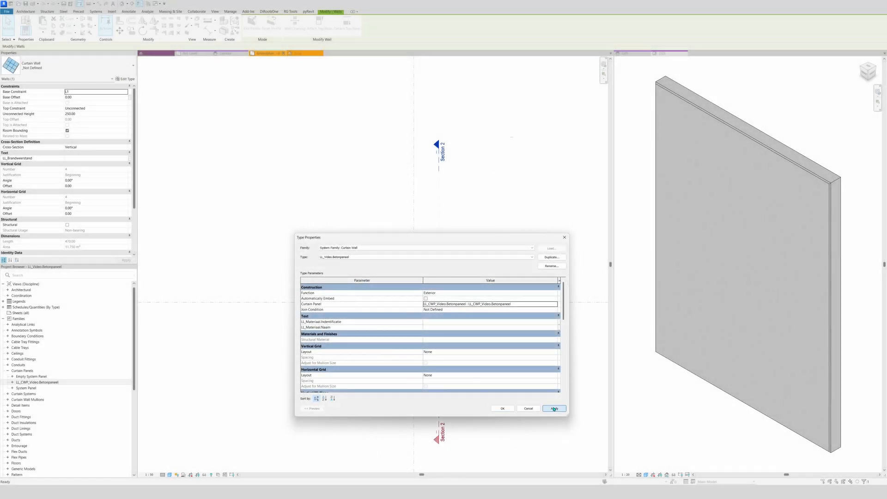
click(502, 409)
click(493, 256)
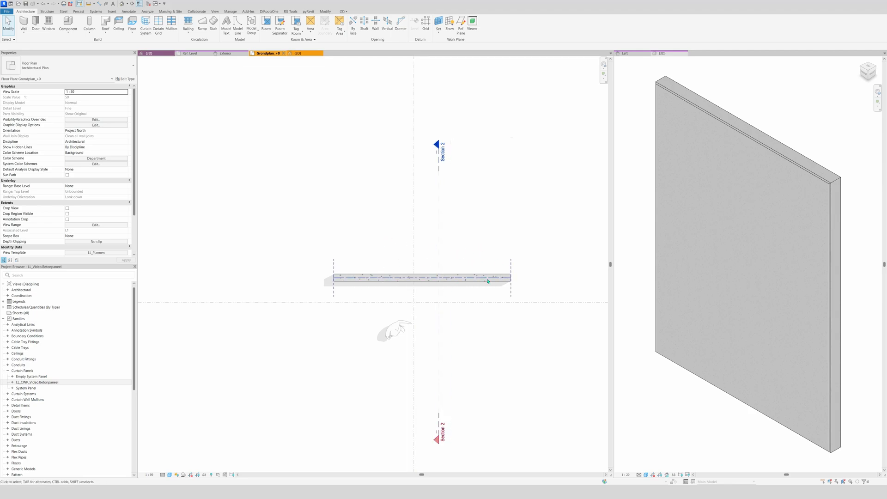
Inspect the wall in 3D and review its type's grid layout and mullion settings without changing them
key(ctrl+Tab)
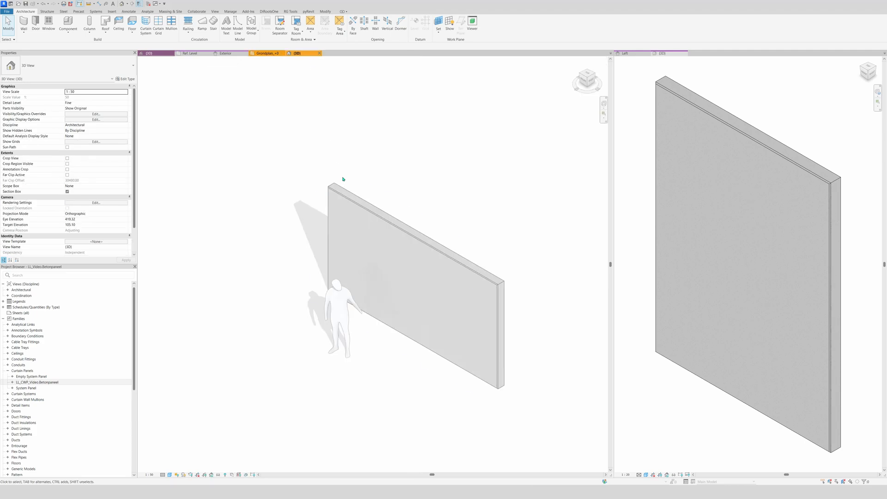
scroll(491, 323, up, 3)
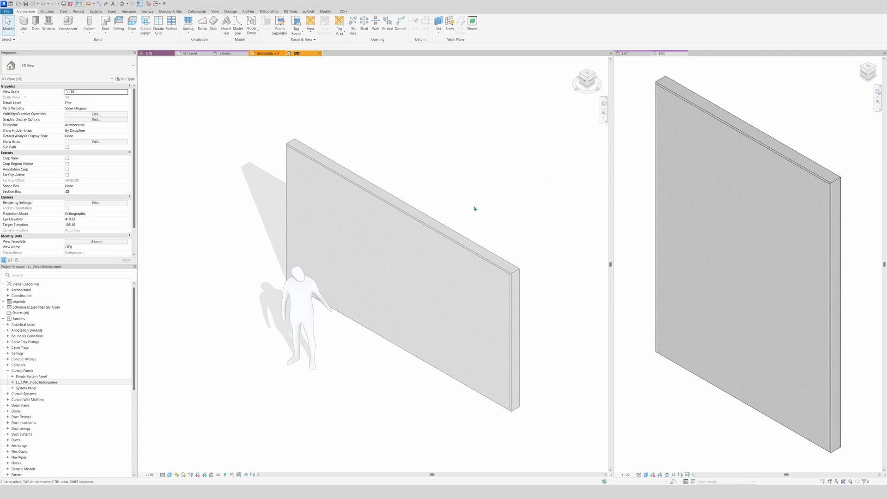
click(430, 221)
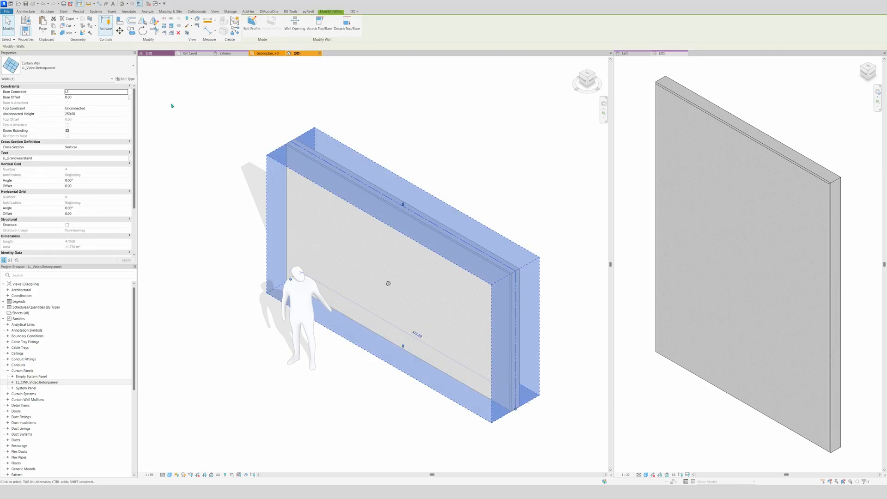
click(134, 81)
scroll(440, 344, down, 5)
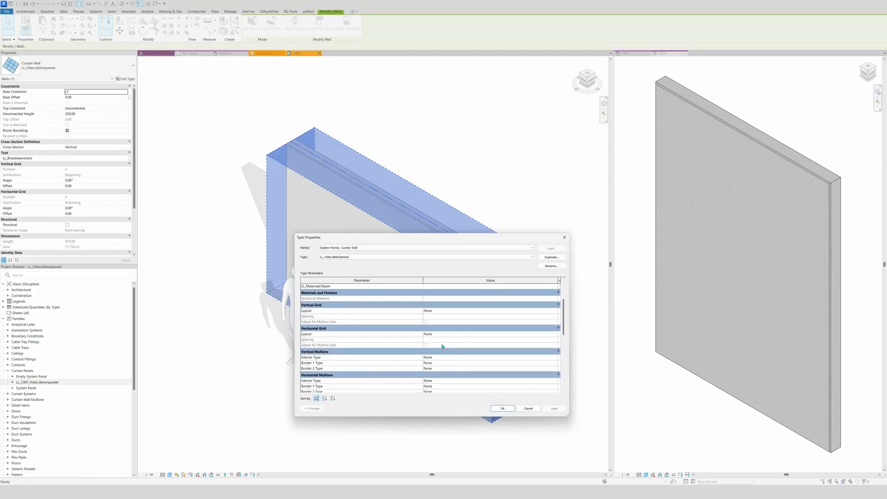
scroll(440, 345, down, 2)
scroll(440, 346, up, 8)
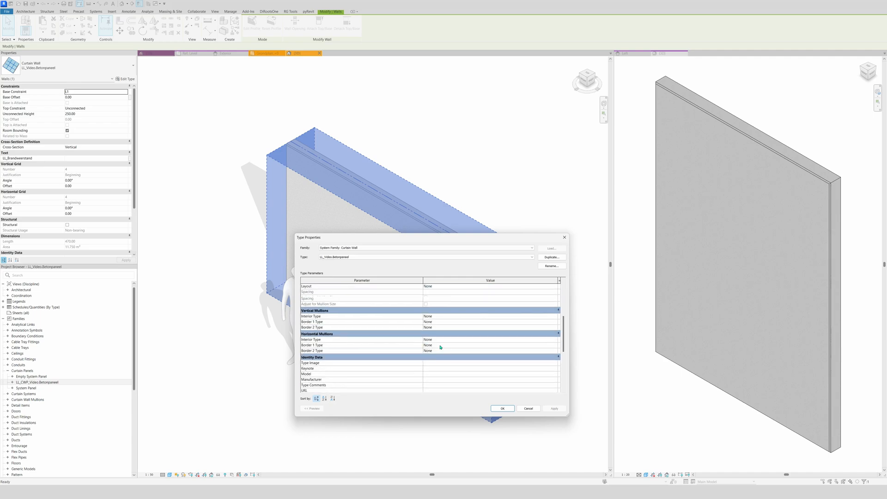
click(564, 238)
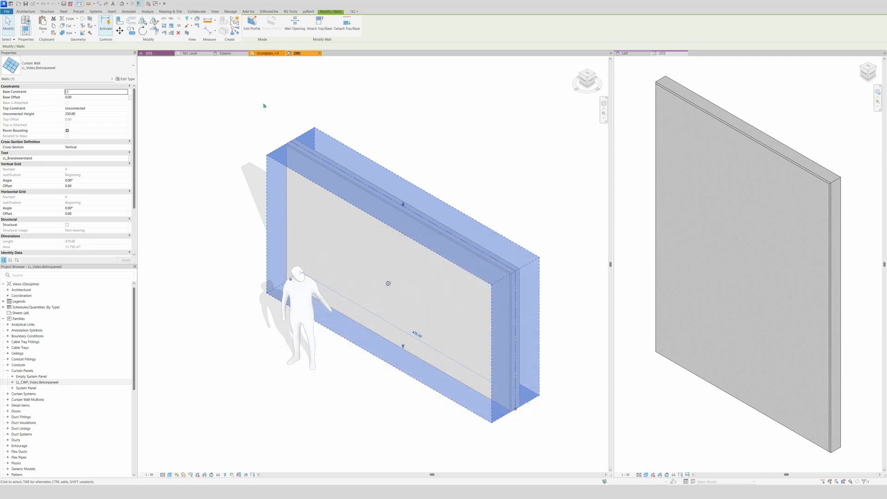
click(264, 105)
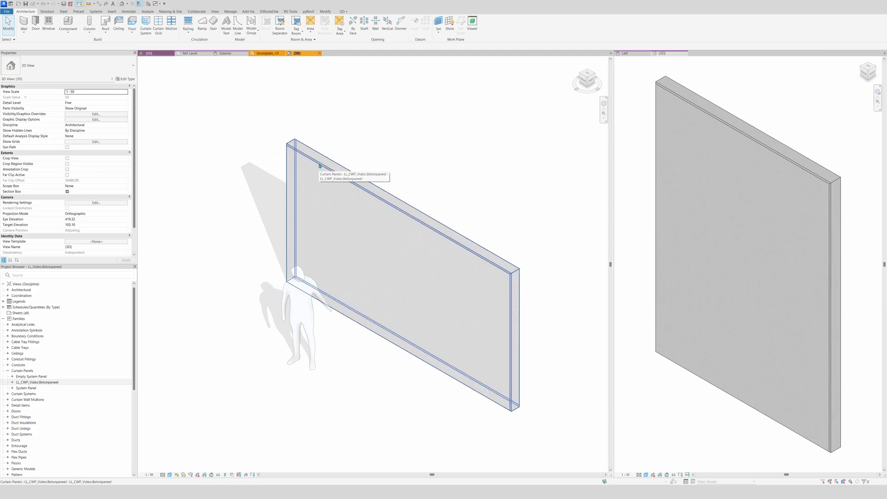
Set the concrete curtain panel type's LL_Thickness to 15 and LL_chamfer to 2
click(319, 166)
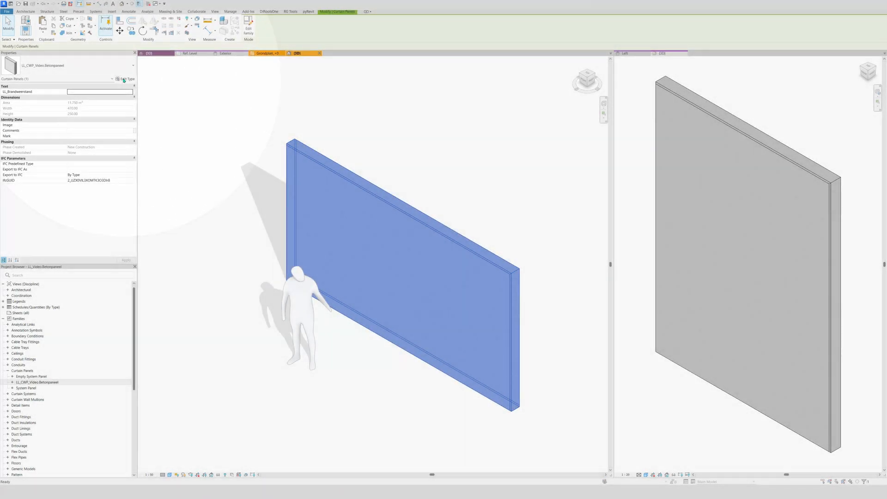
click(125, 79)
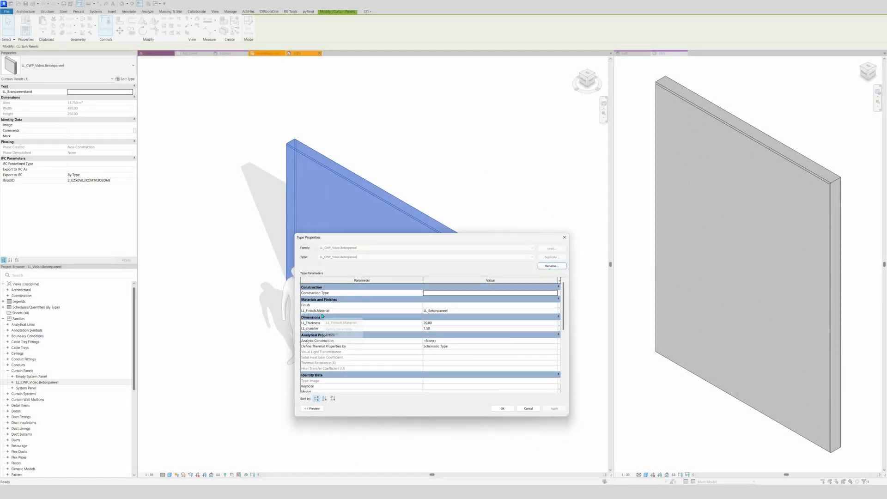
drag(435, 242, 187, 266)
click(204, 346)
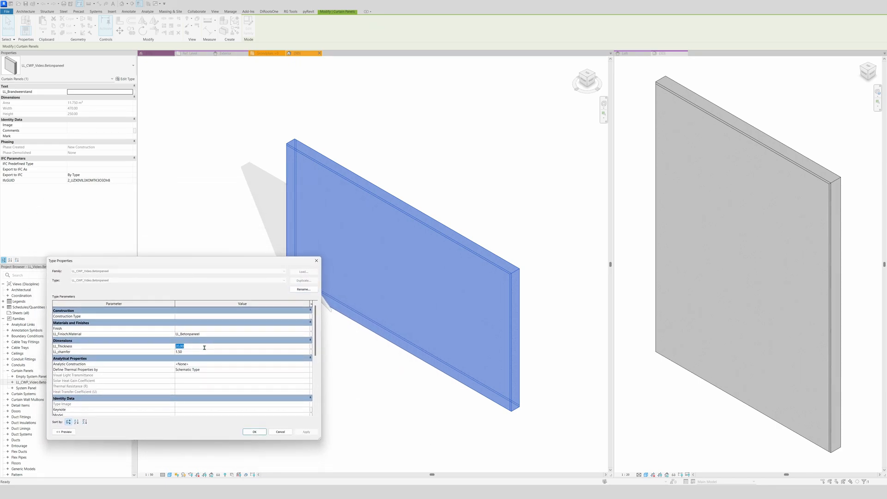
text(15)
click(205, 351)
text(2)
key(Return)
click(301, 431)
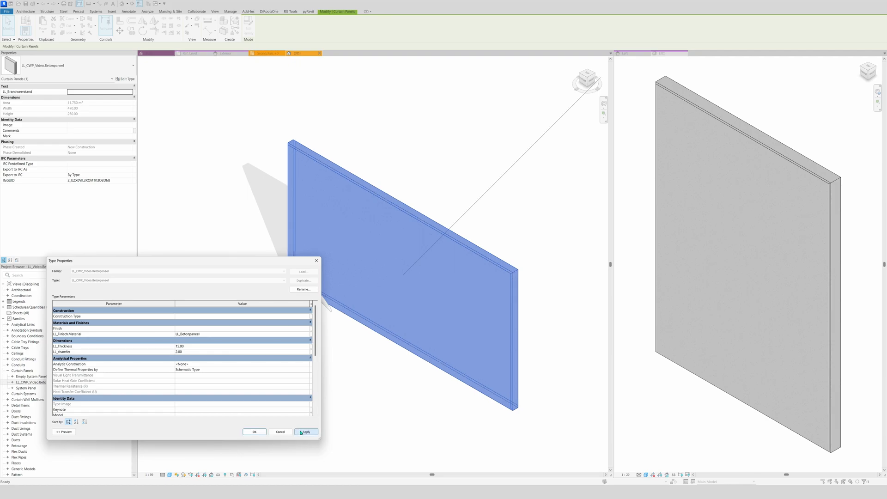
click(253, 431)
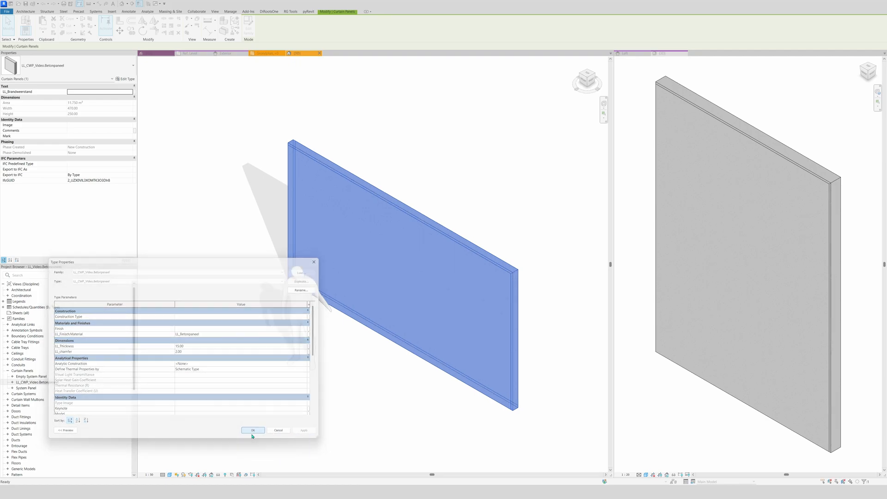
click(371, 422)
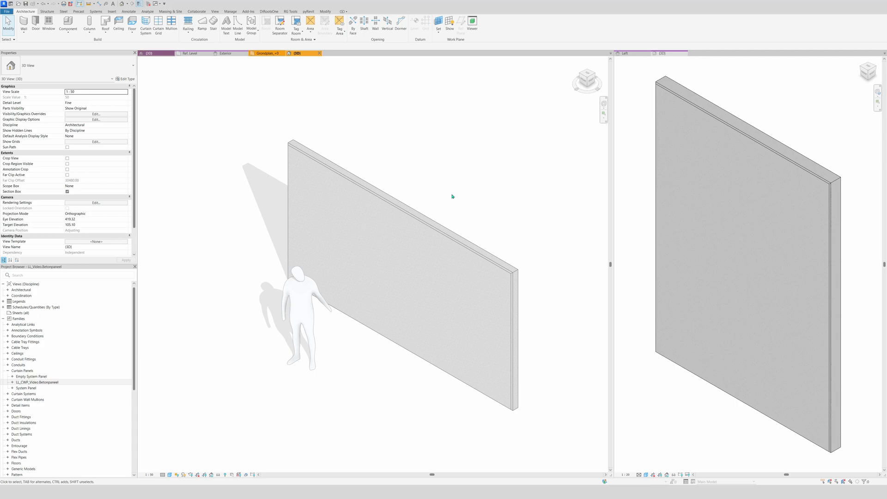
Examine the panel's cut profile in the floor plan and in Section 2, and return to the 3D view
click(266, 53)
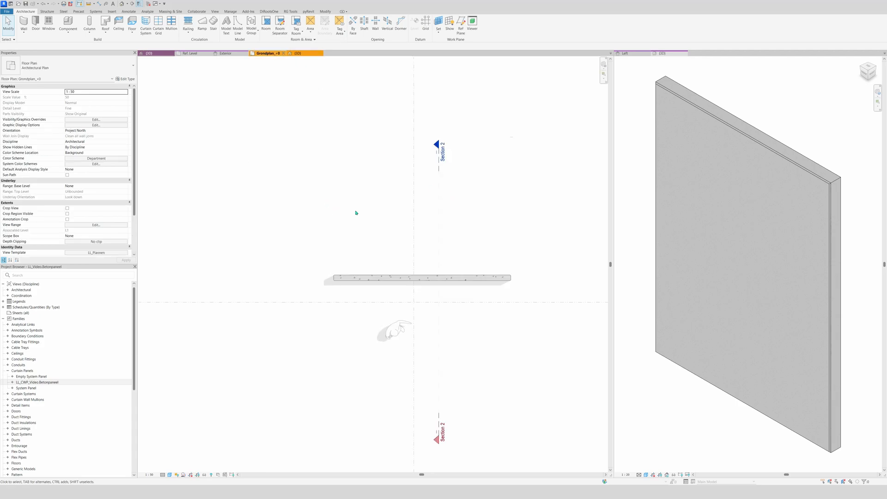
click(439, 240)
right_click(441, 238)
click(459, 276)
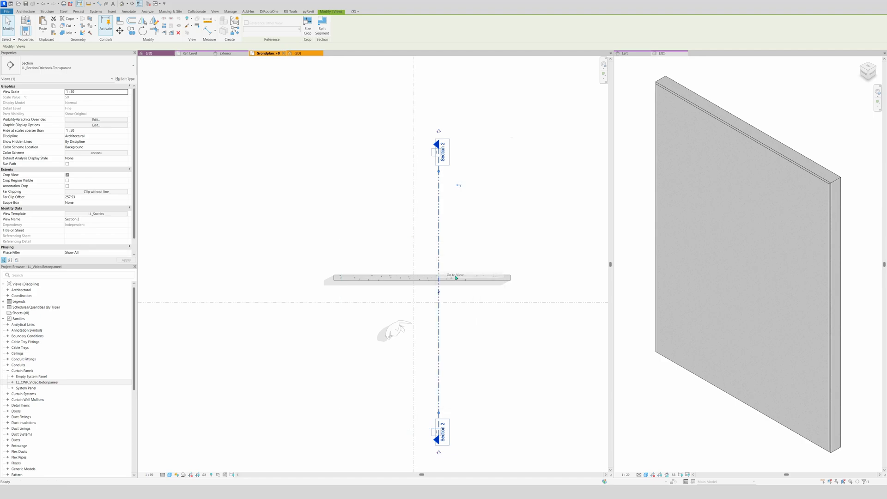
scroll(459, 277, up, 2)
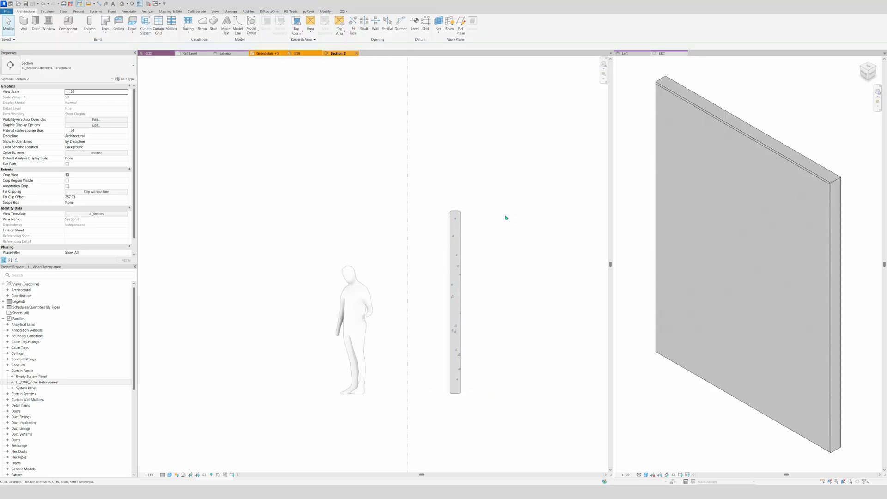
click(461, 237)
key(Escape)
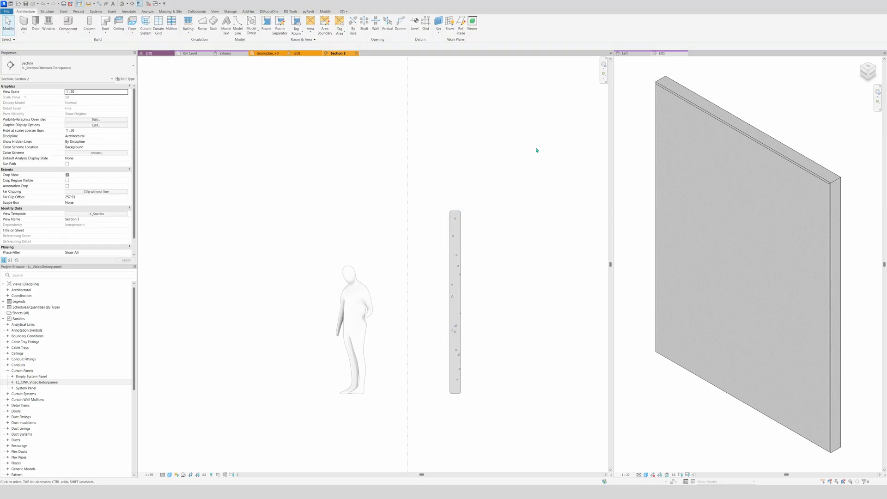
click(297, 54)
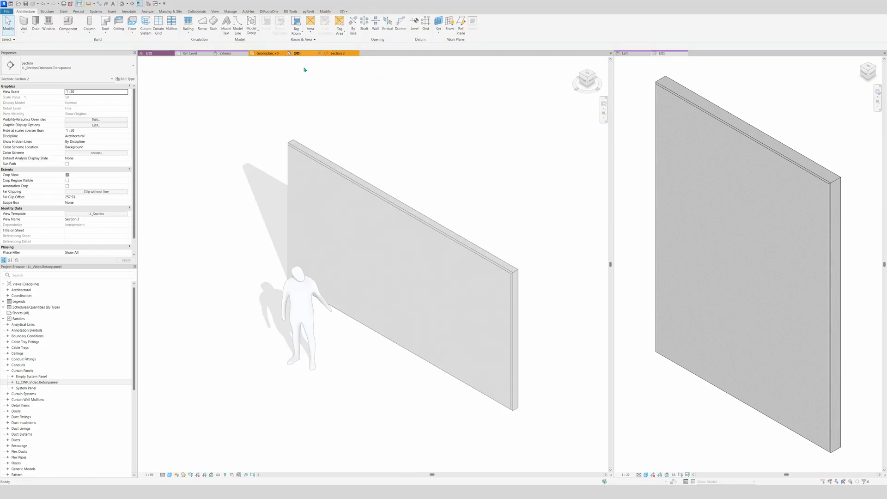